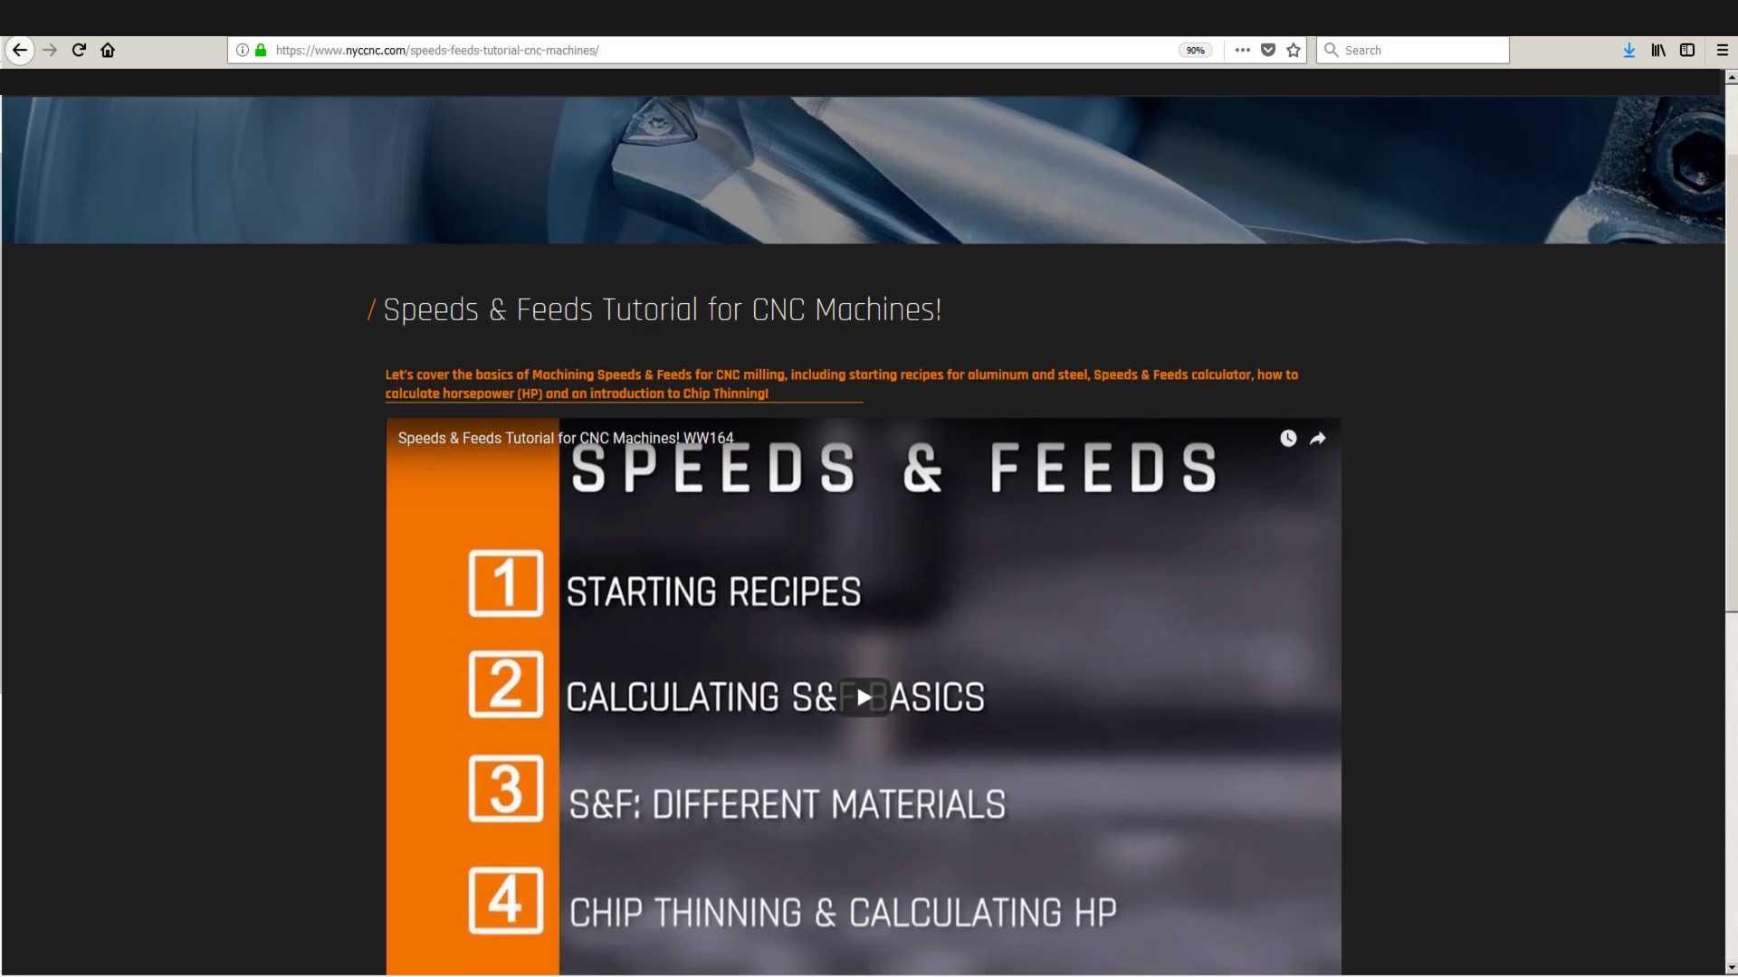
Step: Scroll the NYC CNC Speeds & Feeds tutorial down to Related Videos & Resources
scroll(864, 543, down, 3)
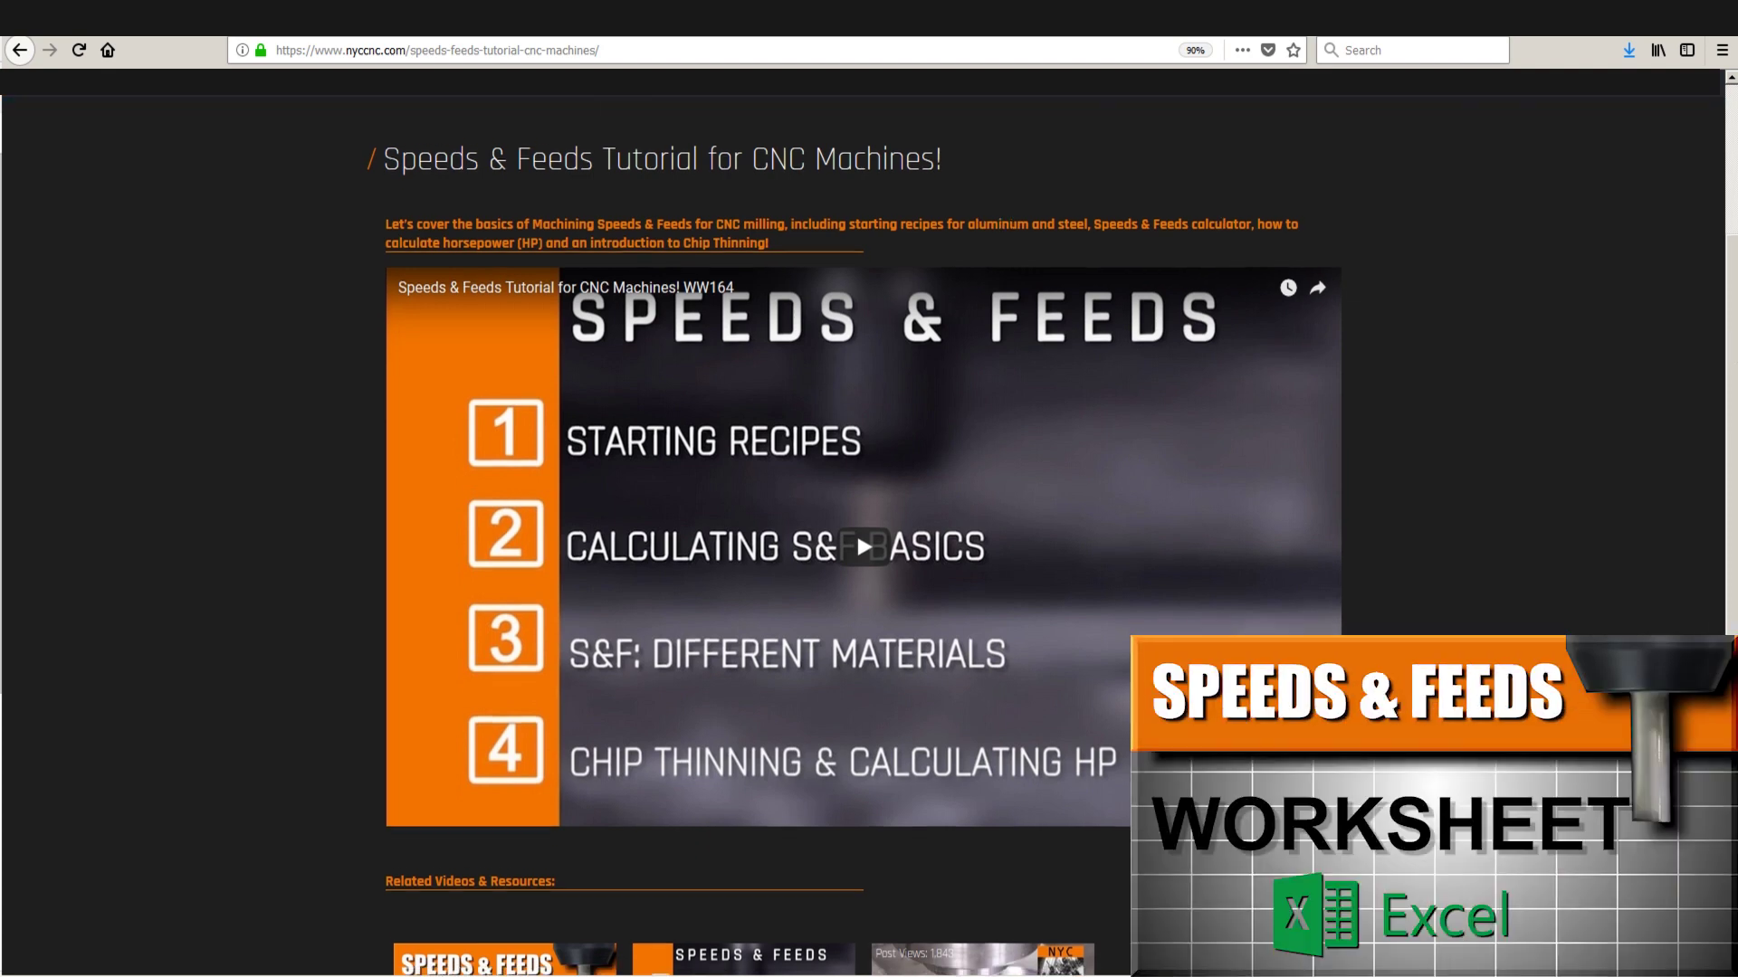
scroll(1731, 342, down, 1)
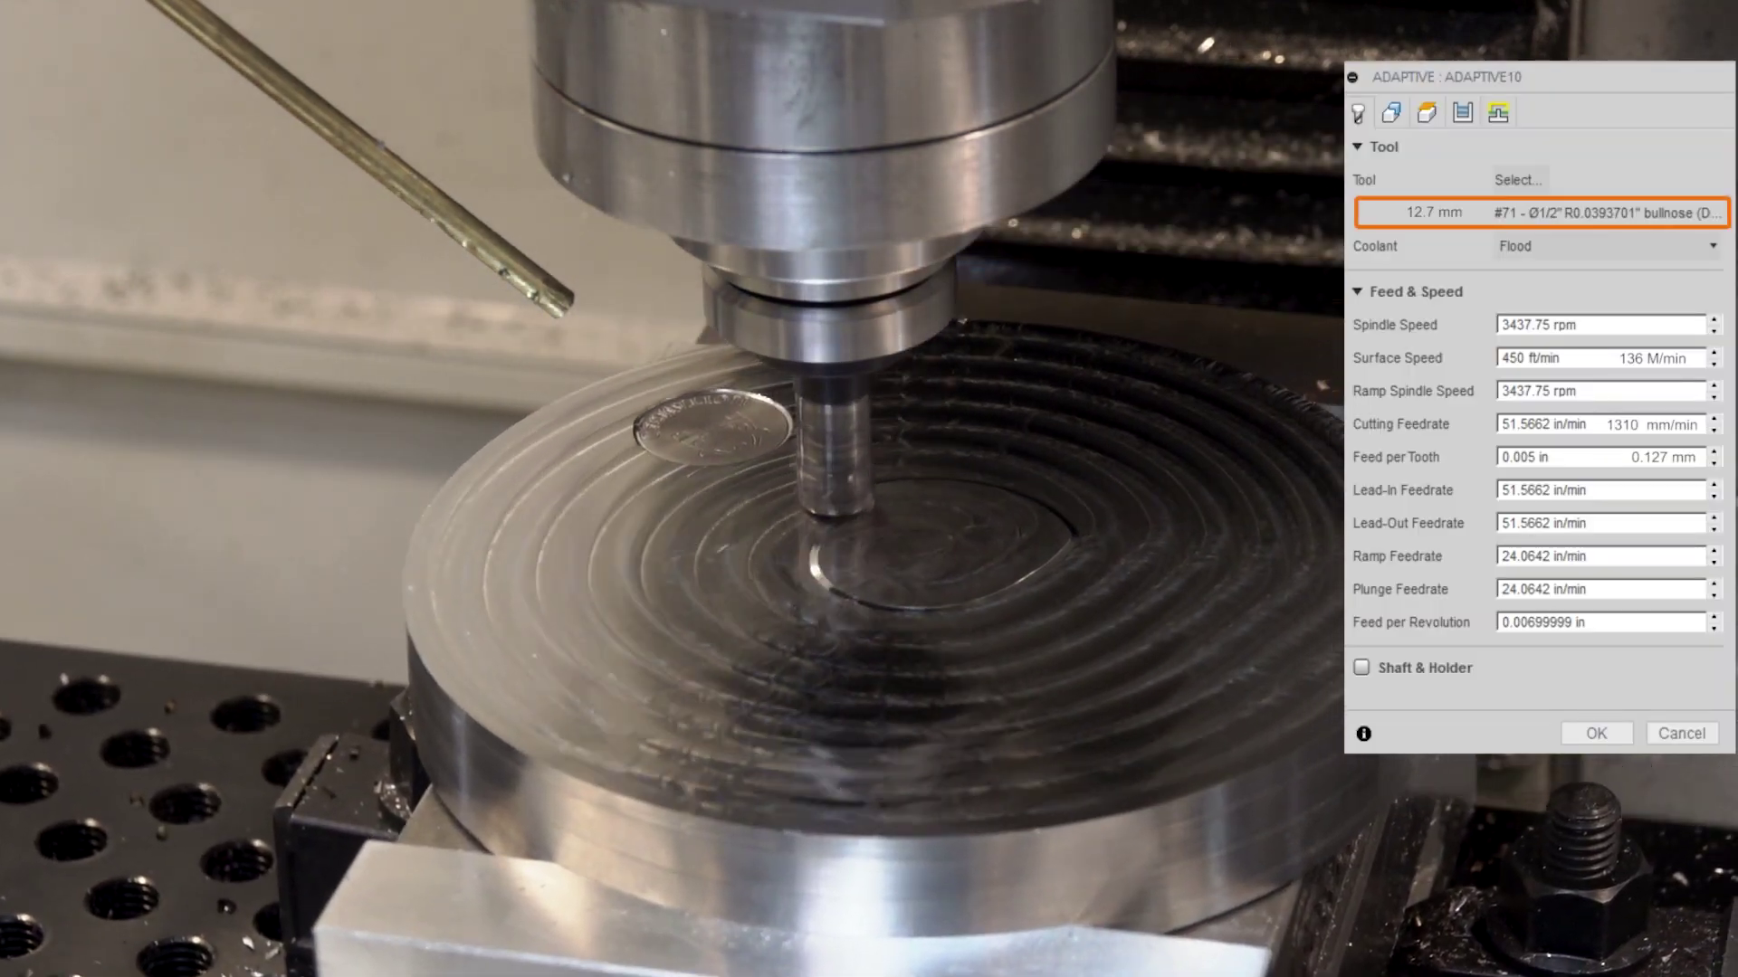
click(1461, 112)
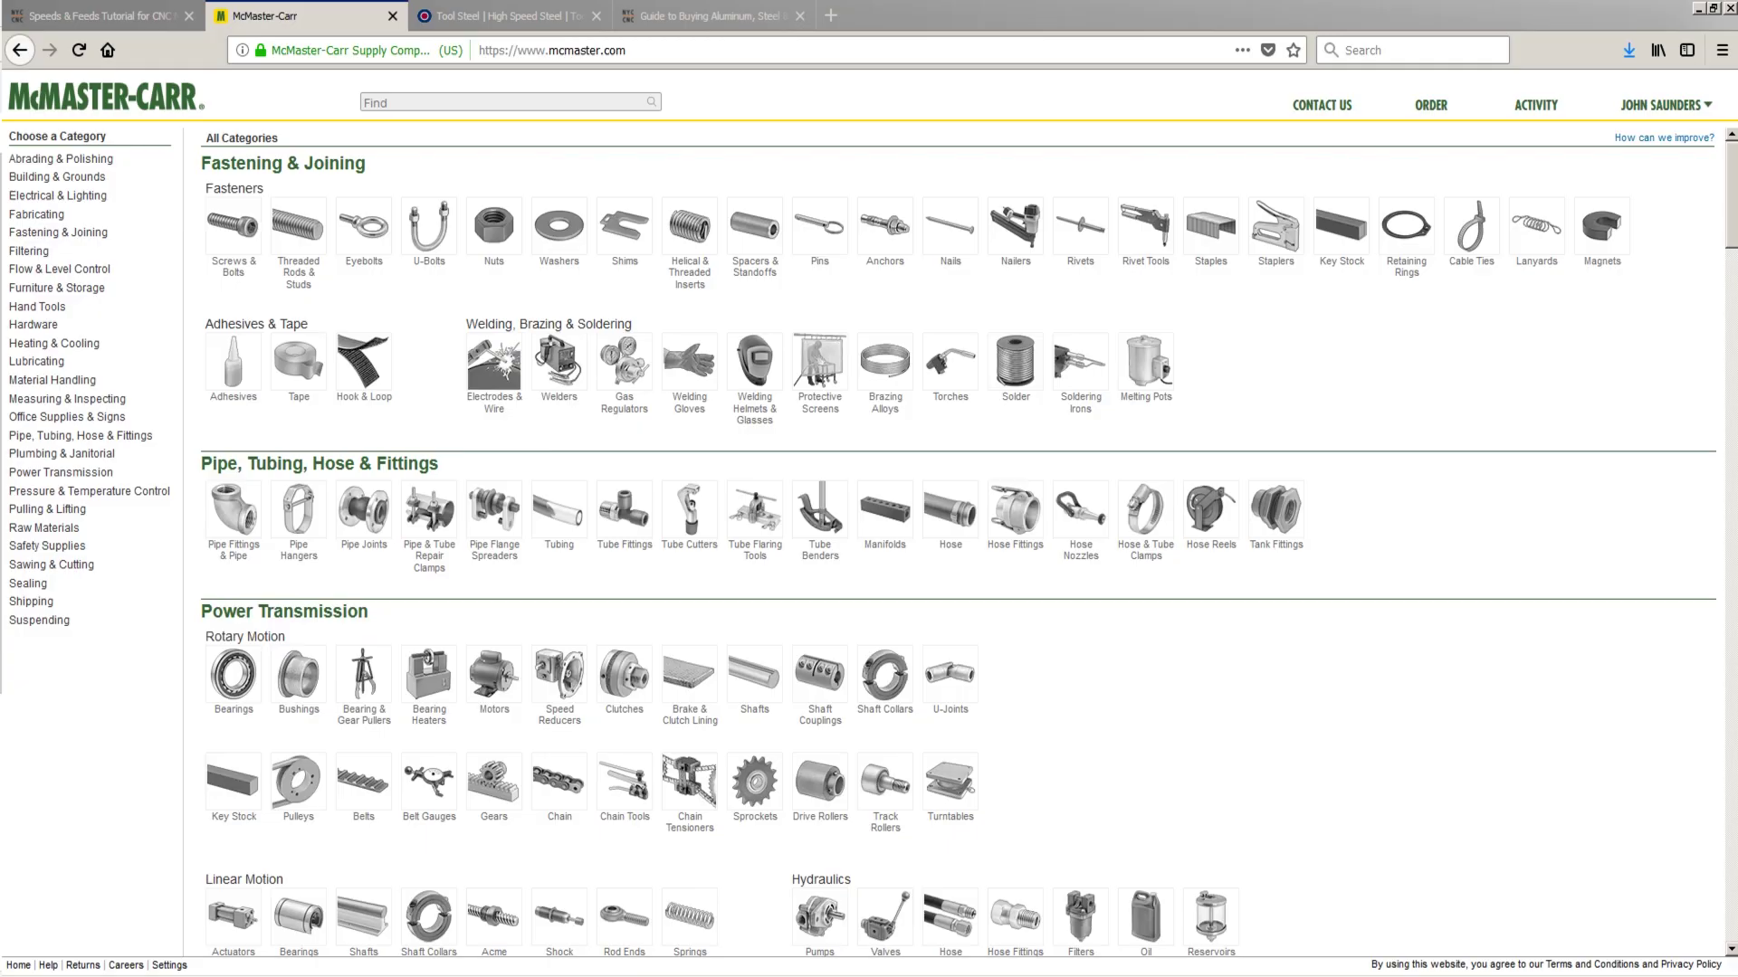
Step: Search McMaster-Carr for 'tool steel' and open the About Steel chart showing P20 at C26 hardness
click(480, 104)
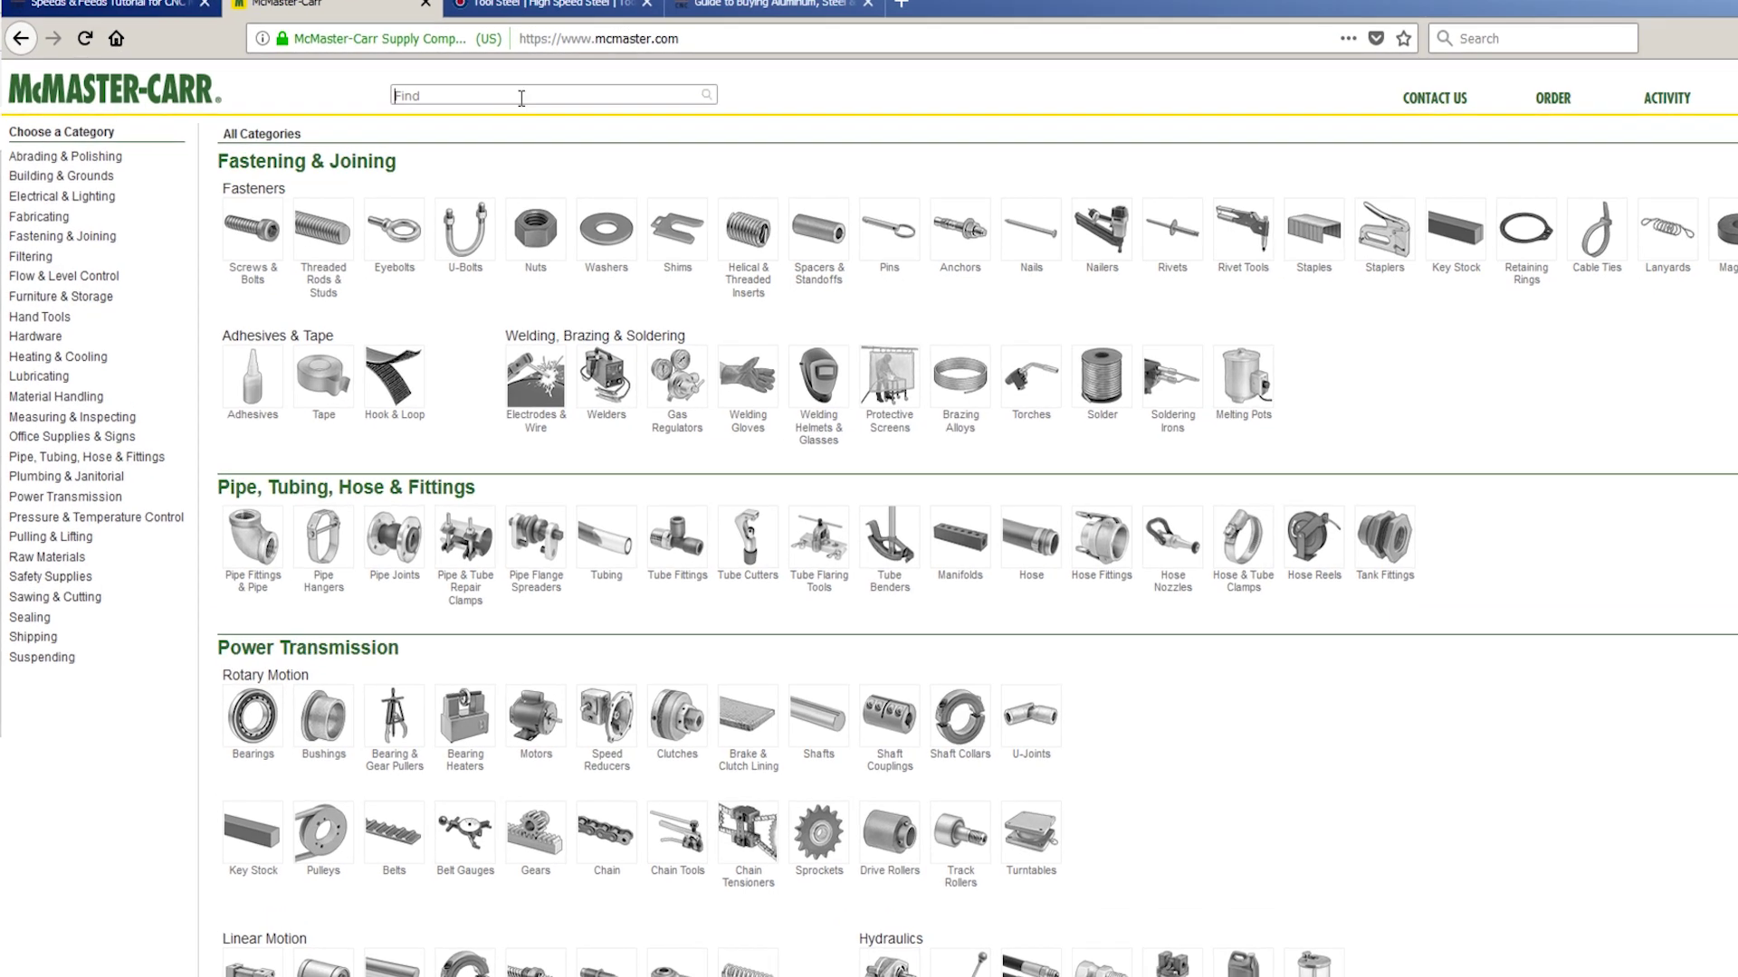
text(tool steel)
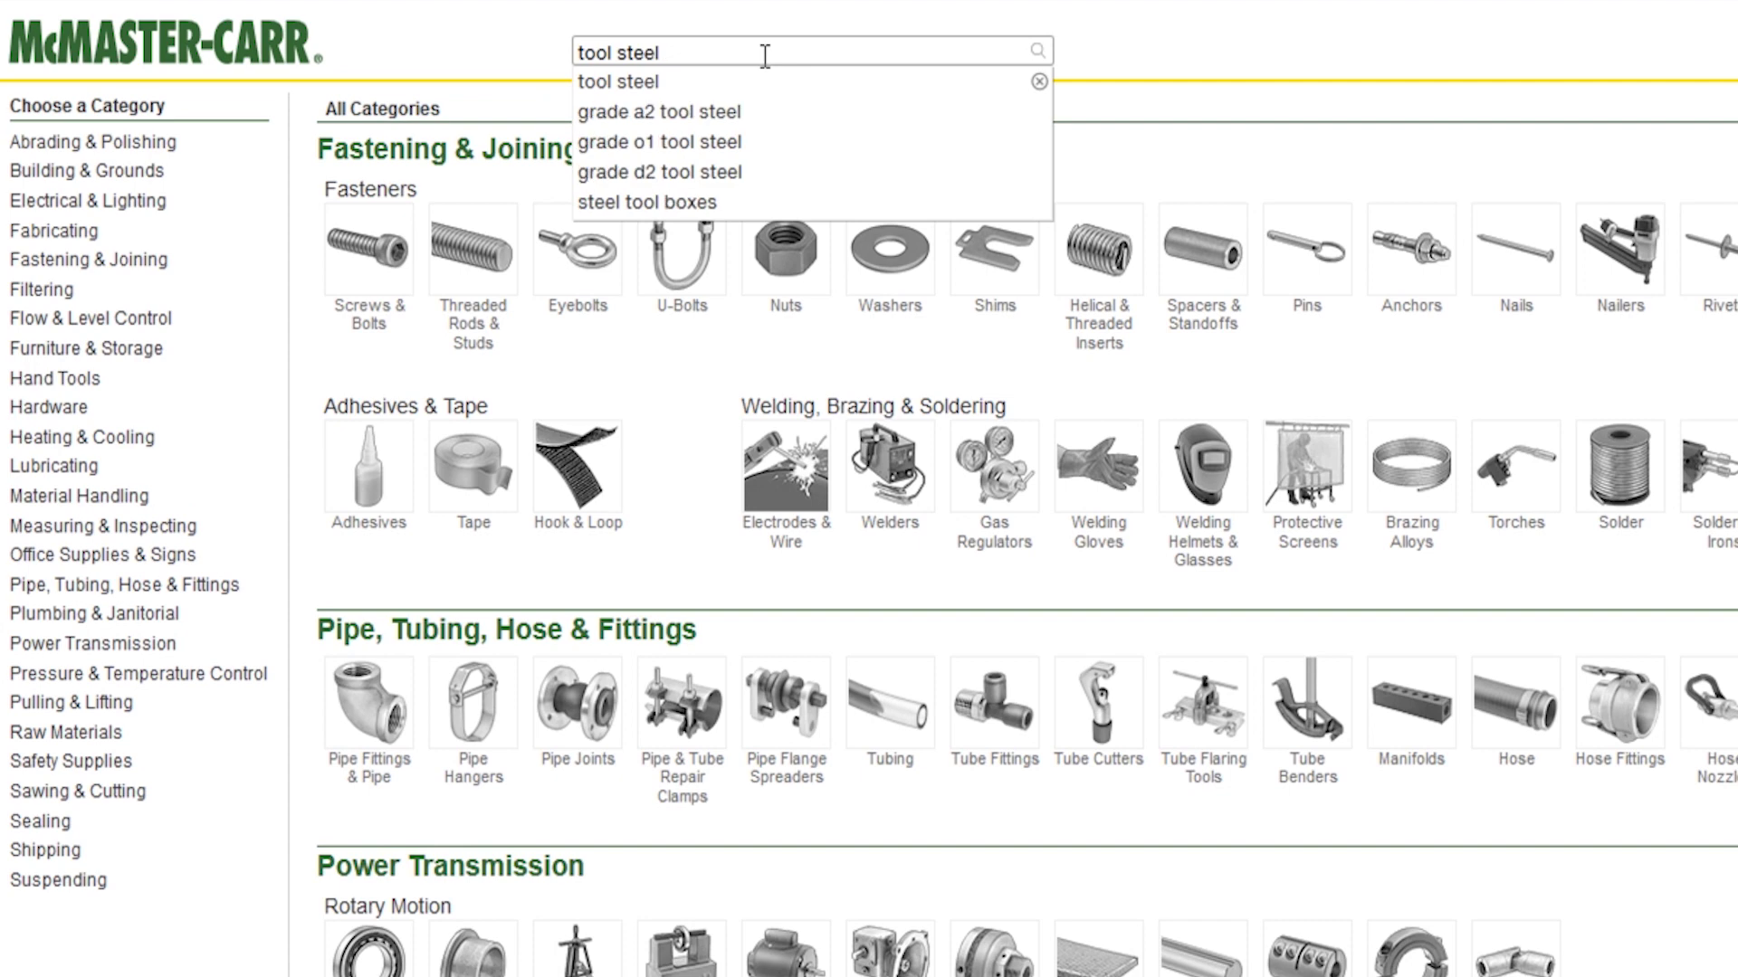
key(Return)
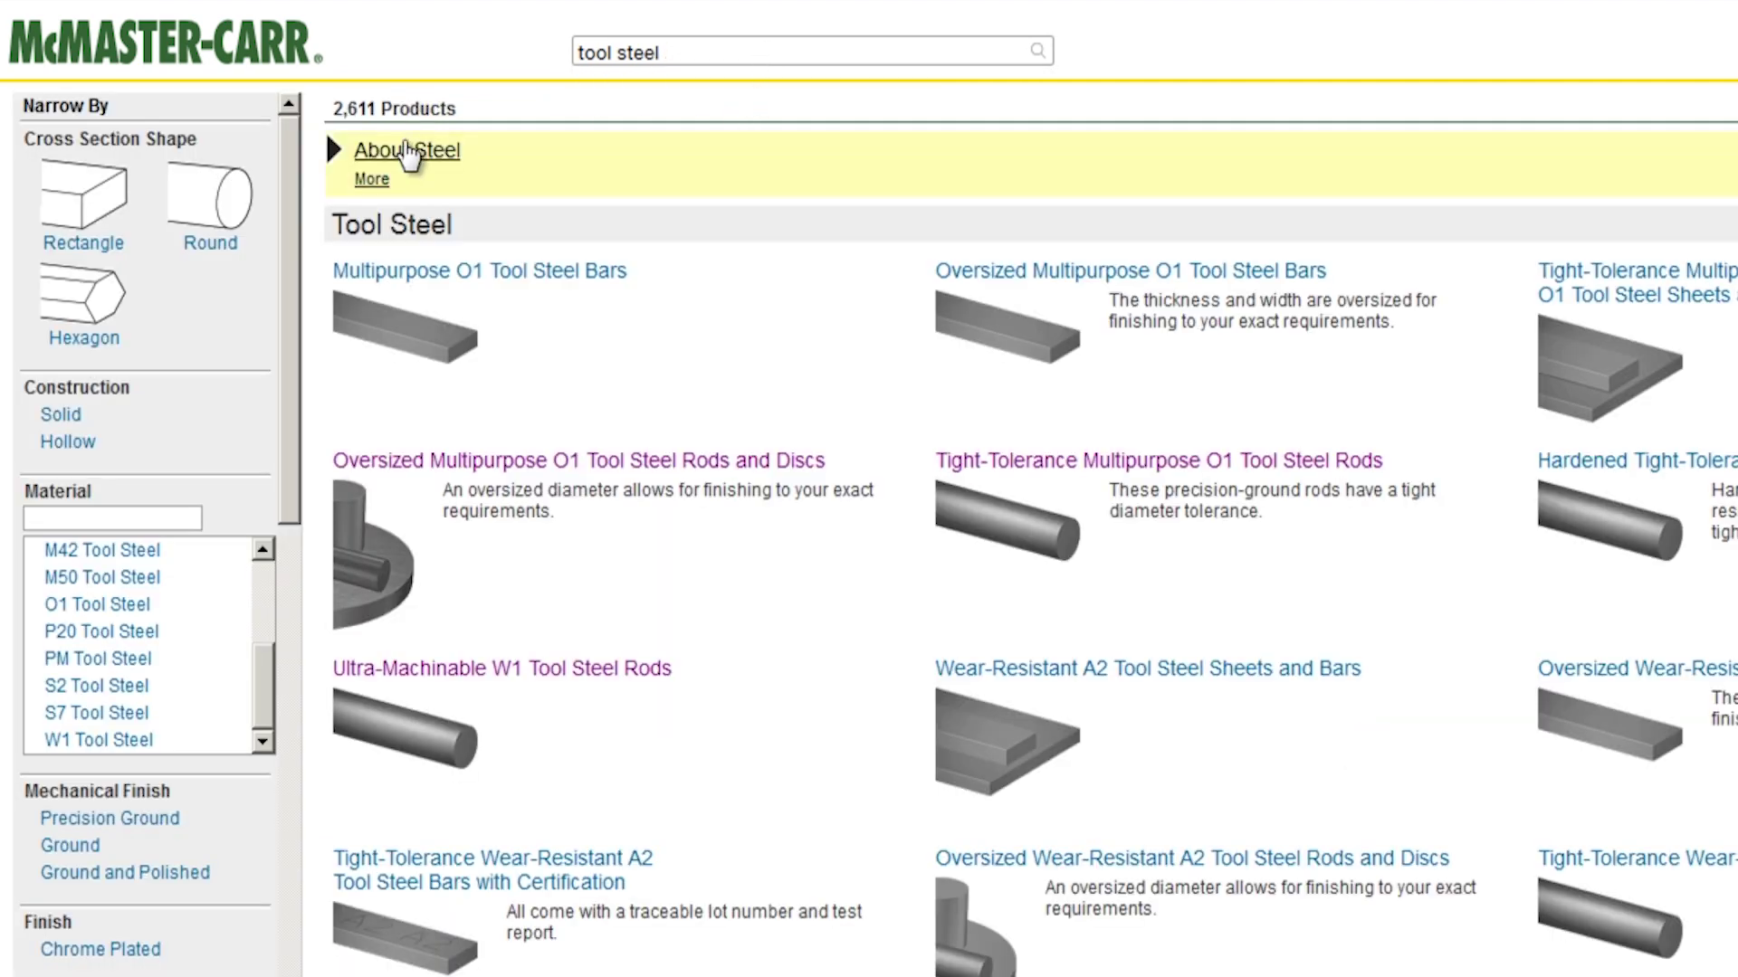
click(453, 160)
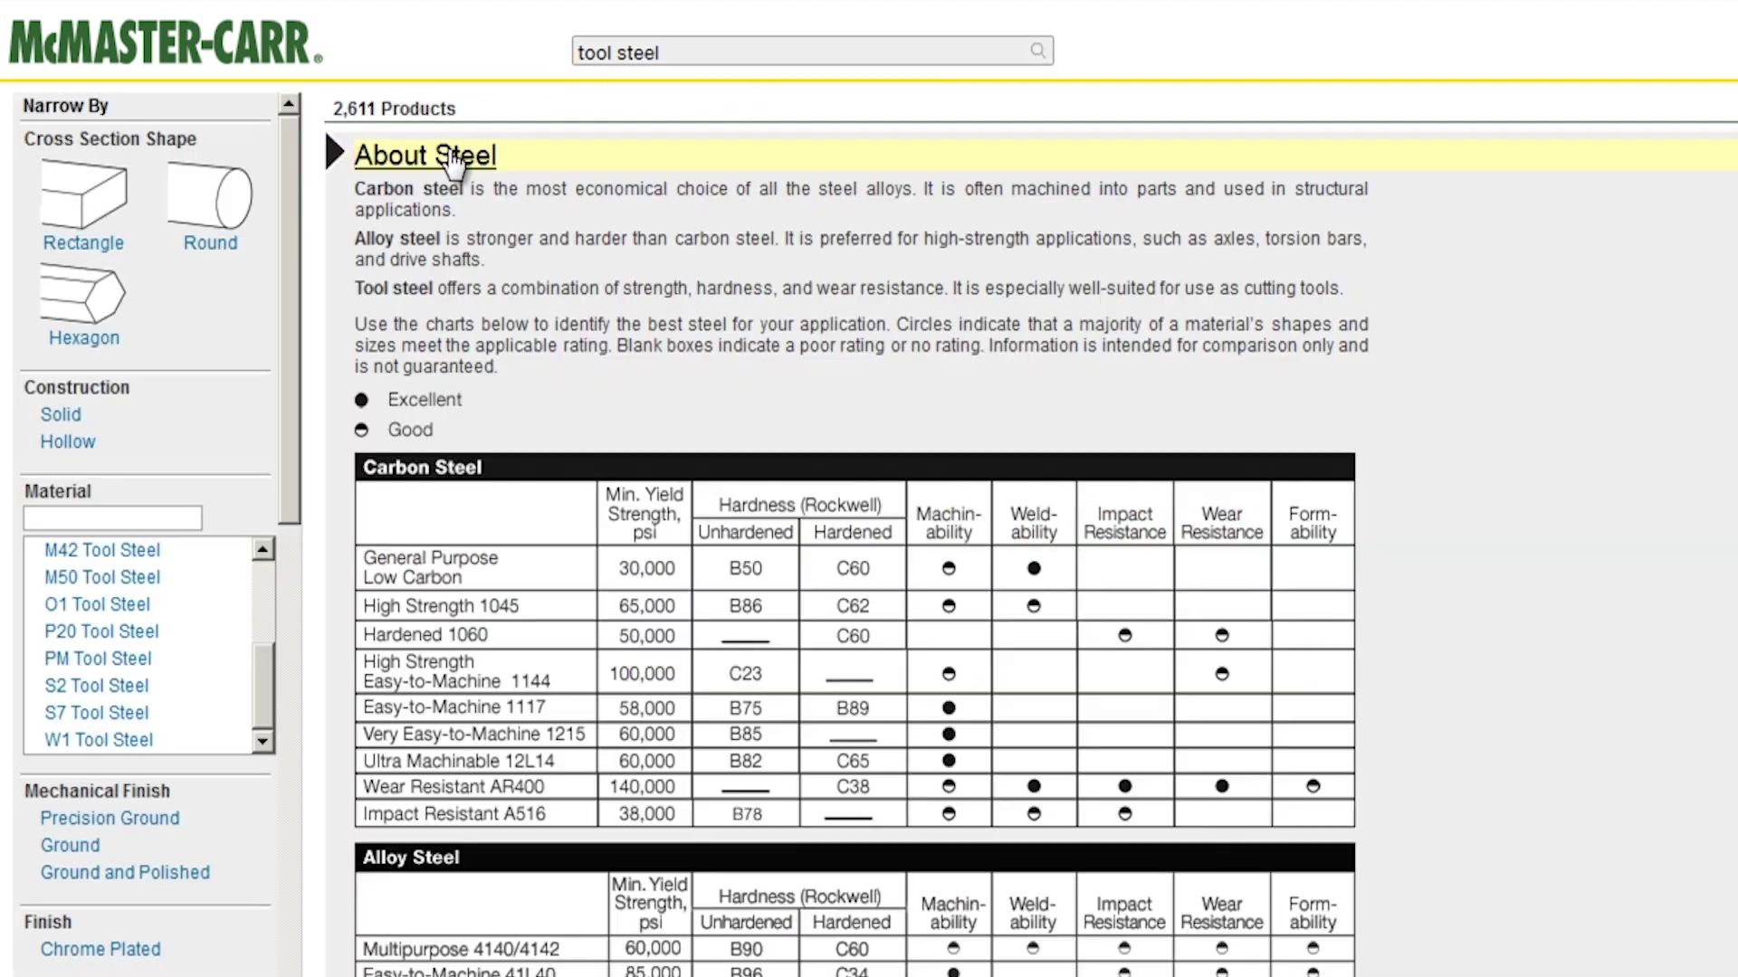
scroll(1588, 565, down, 5)
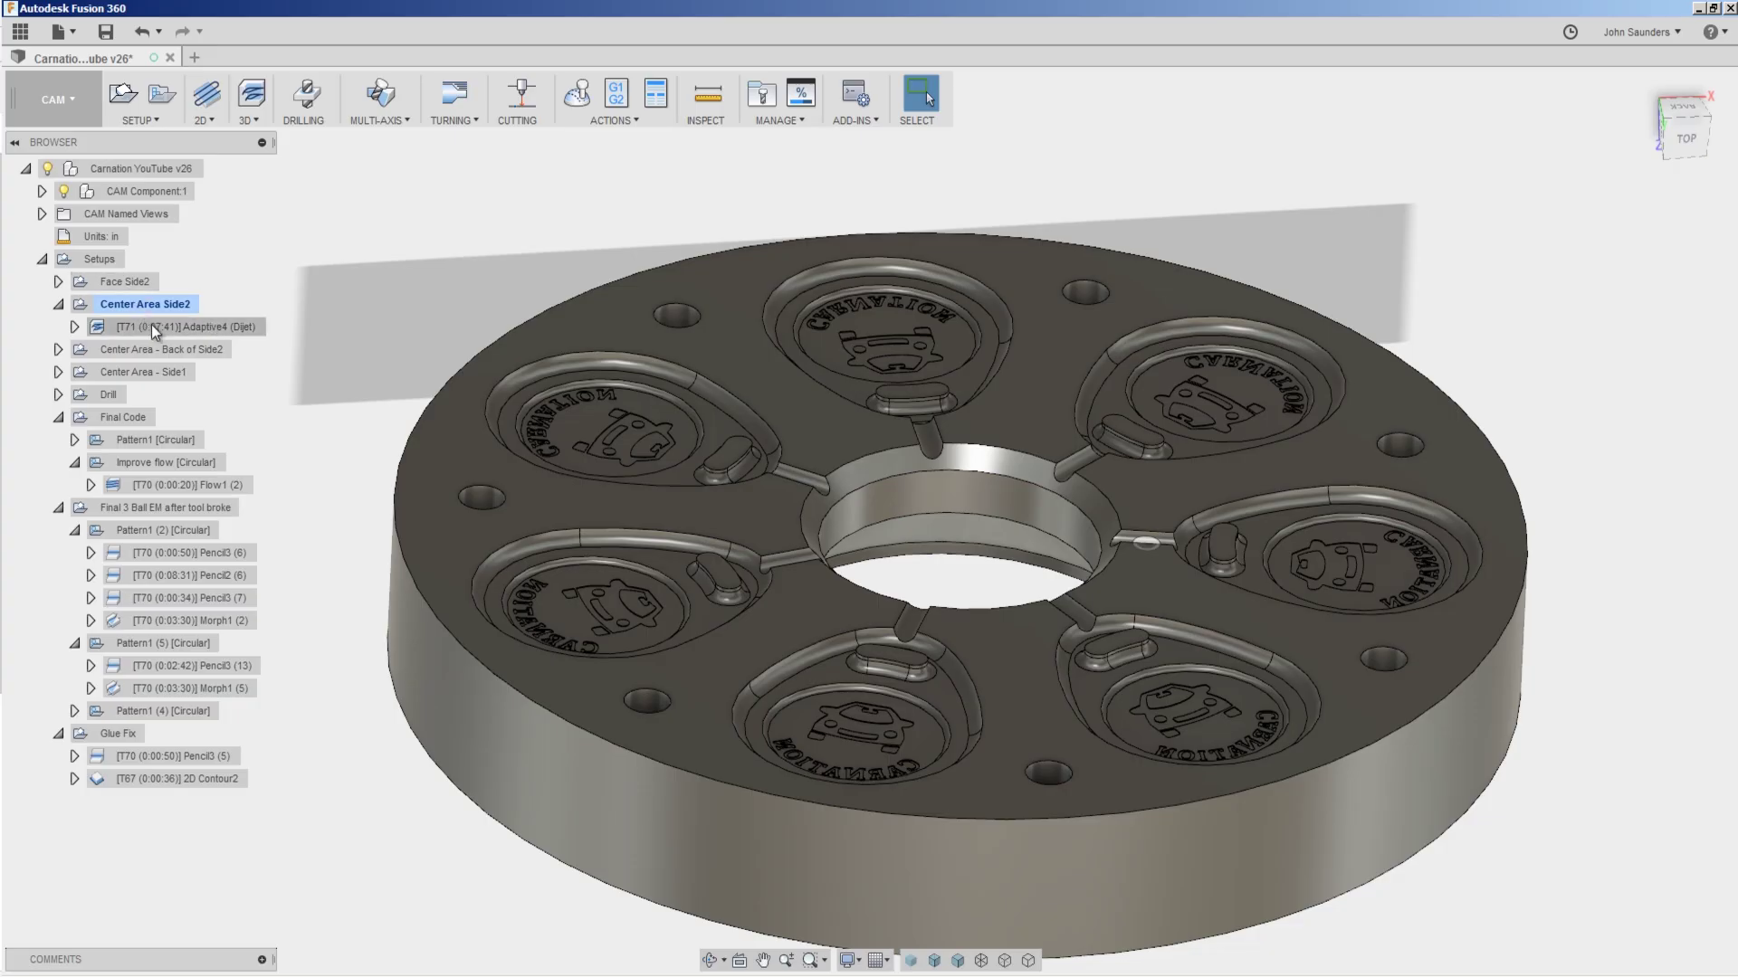
Step: Select the Adaptive4 toolpath in the Fusion 360 browser to display it on the part
click(154, 327)
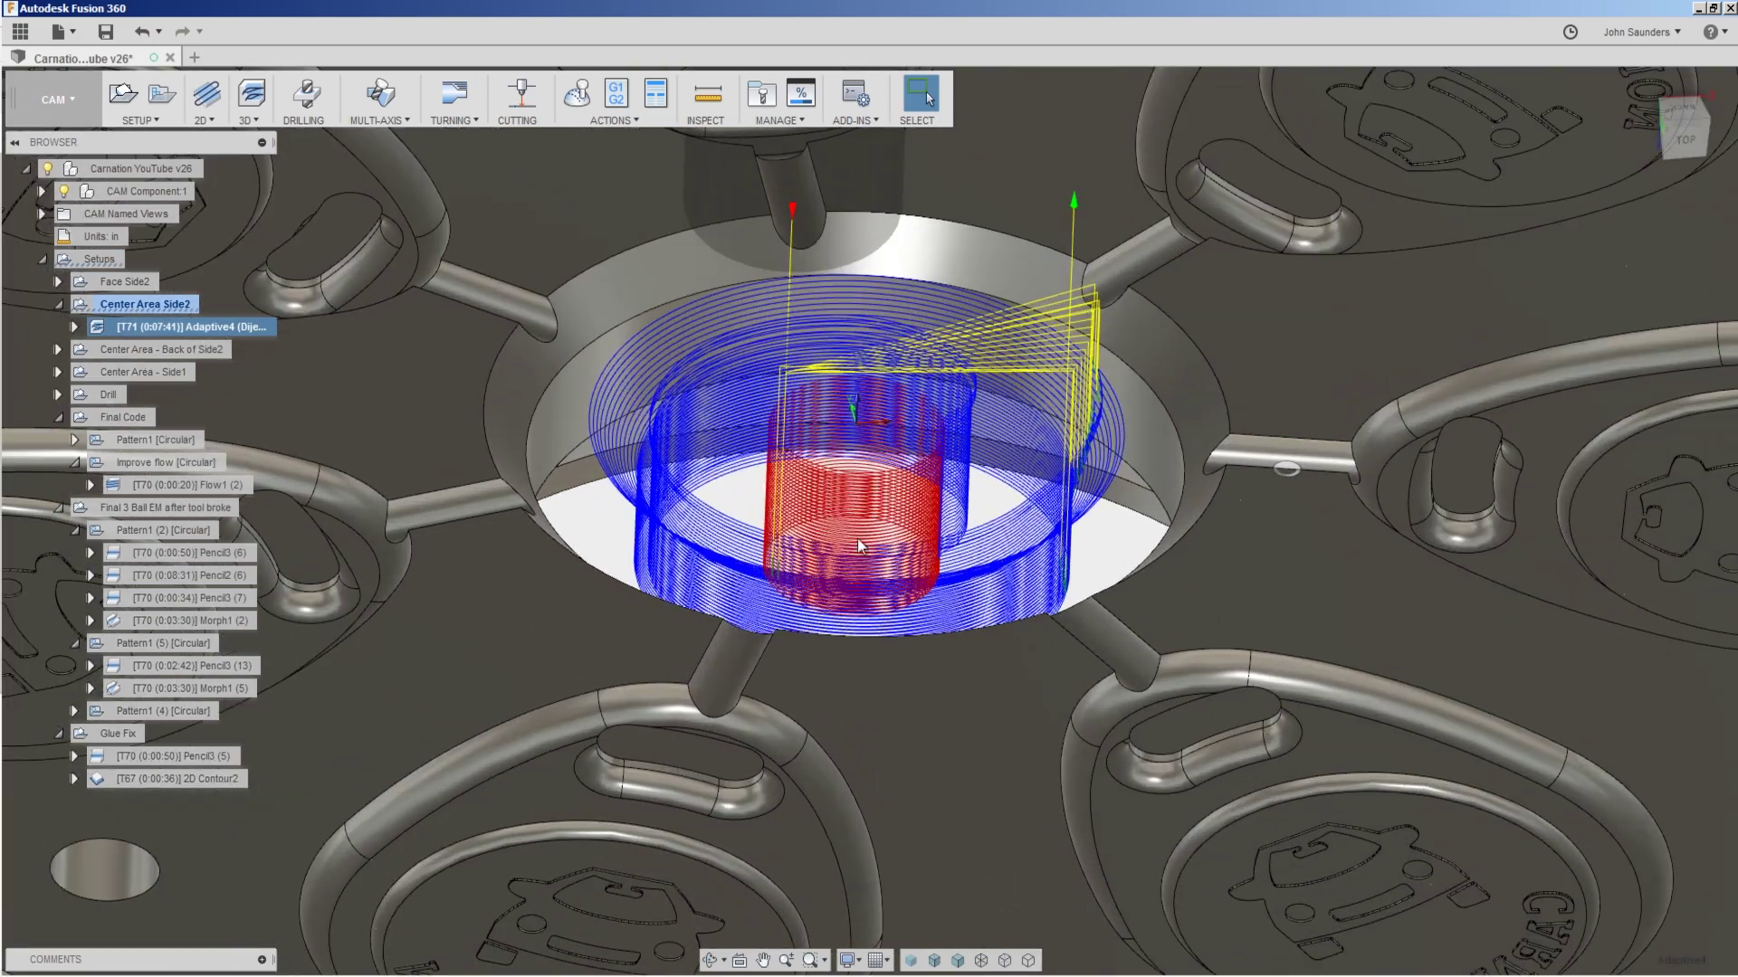
scroll(847, 539, up, 2)
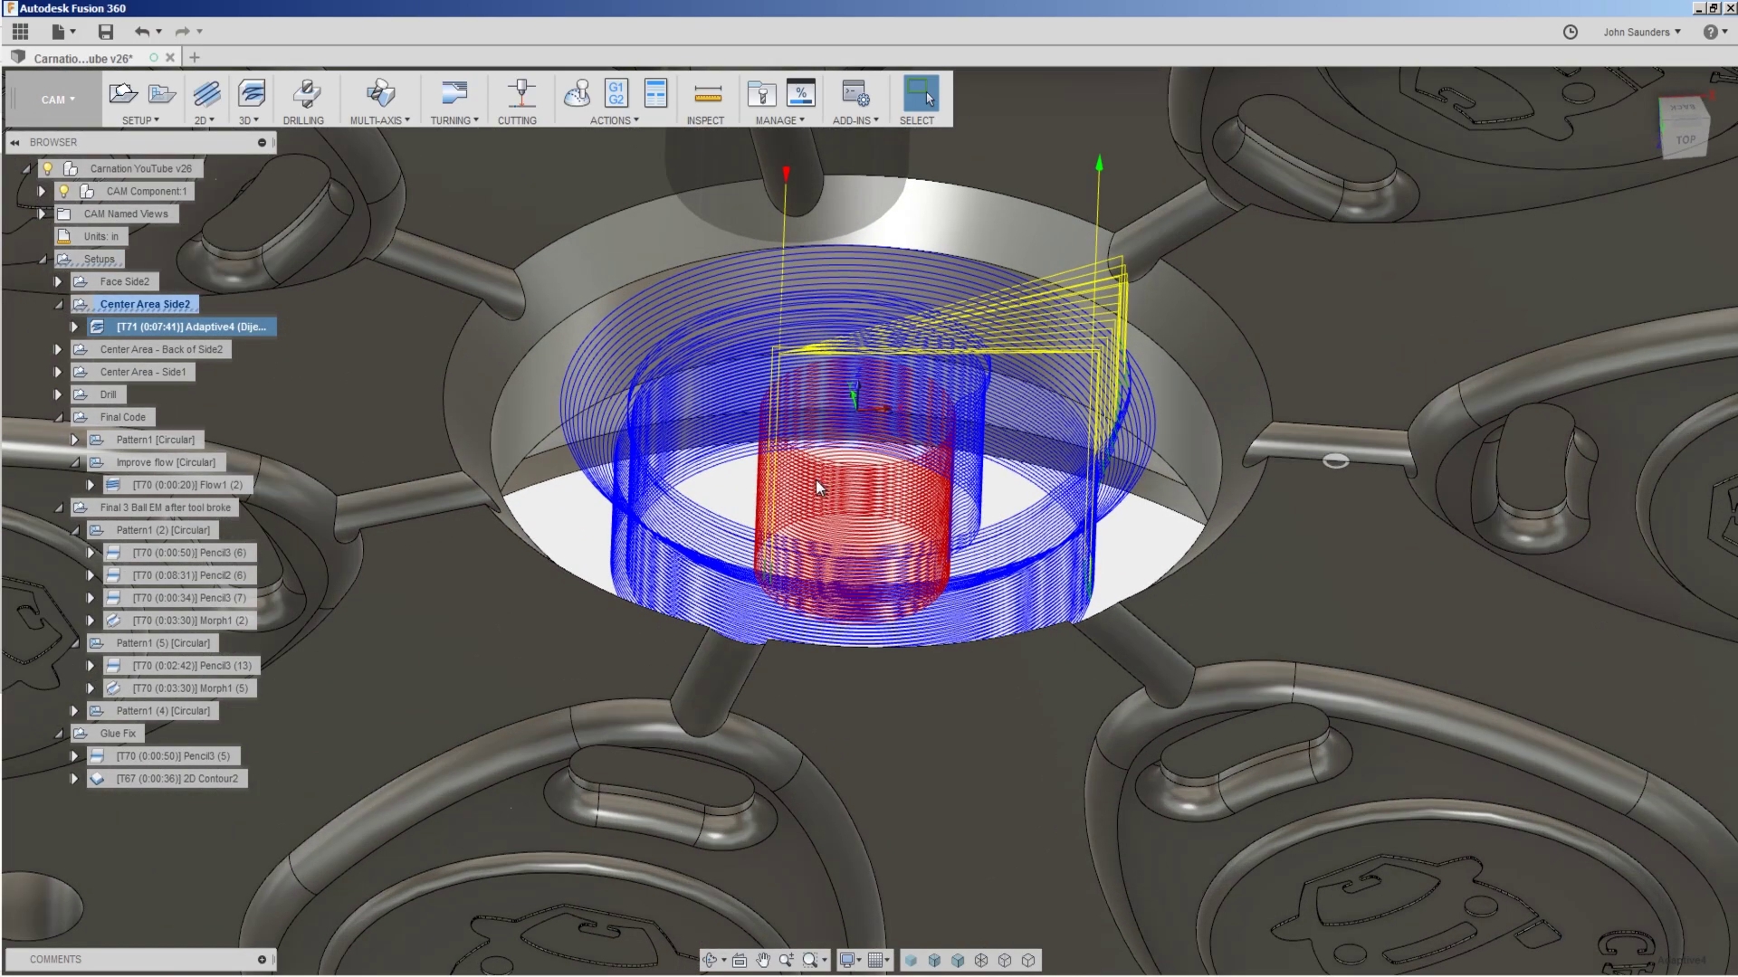
Step: Zoom in on the central bore and orbit around the Adaptive4 toolpath
shift+middle_drag(816, 479, 714, 490)
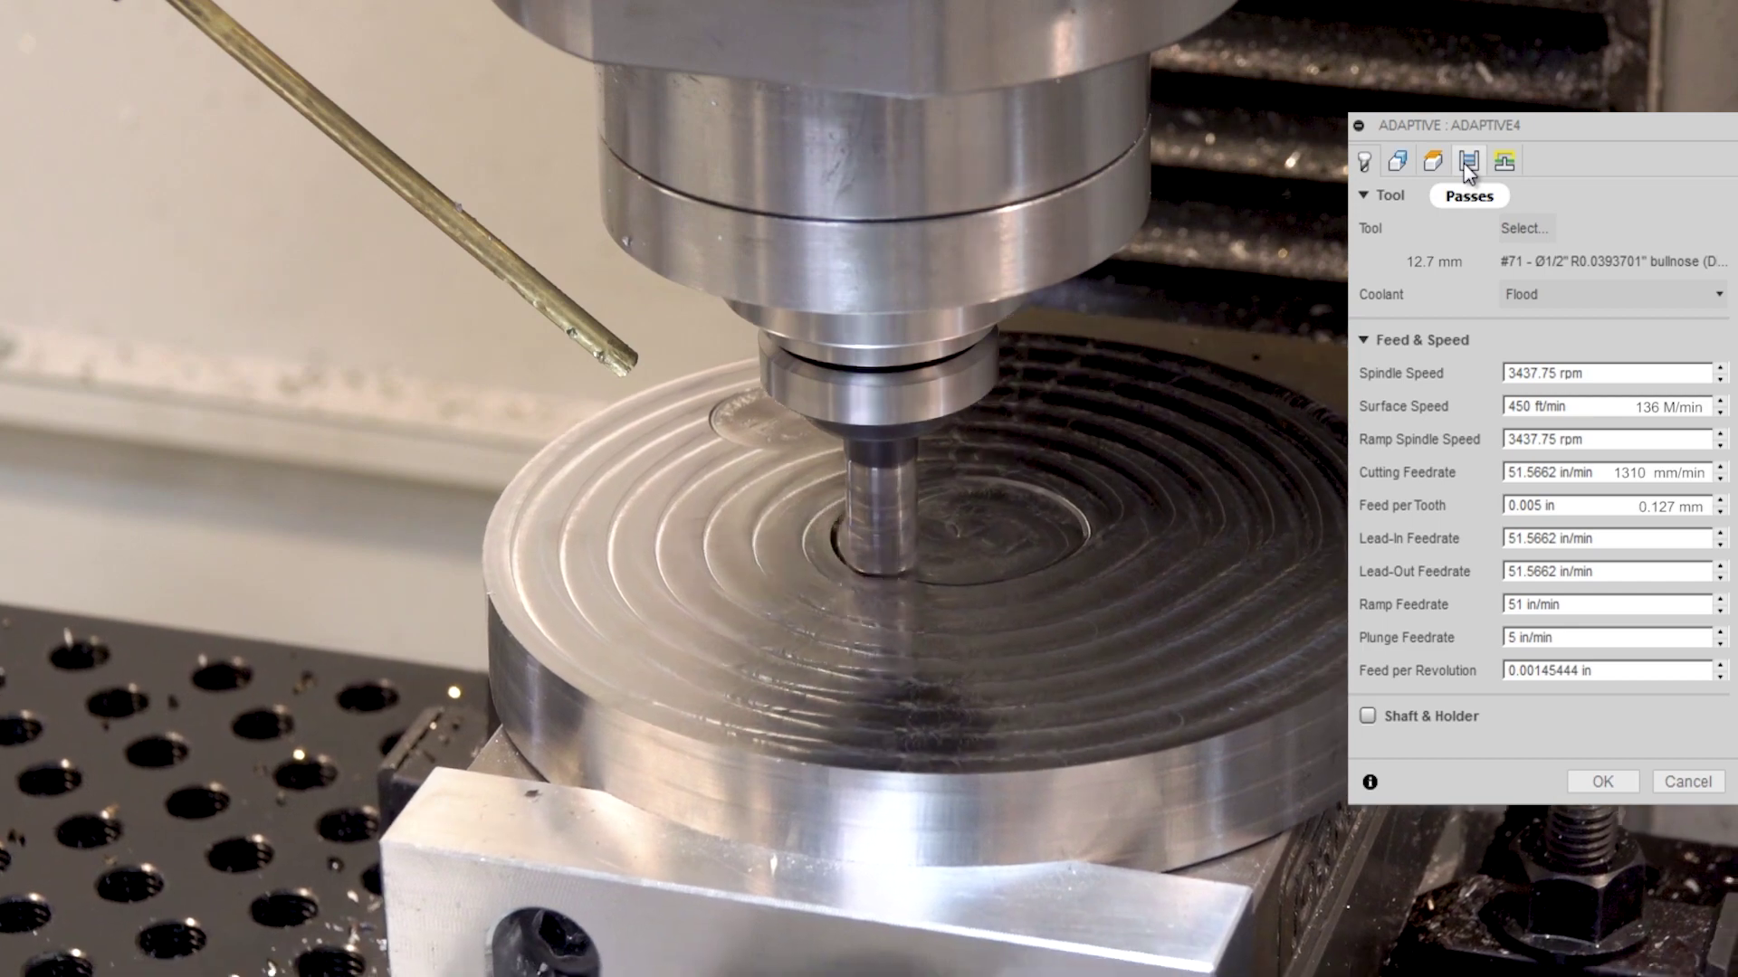
Step: Show Adaptive4's Passes tab with its 0.01 in maximum roughing stepdown
click(1468, 162)
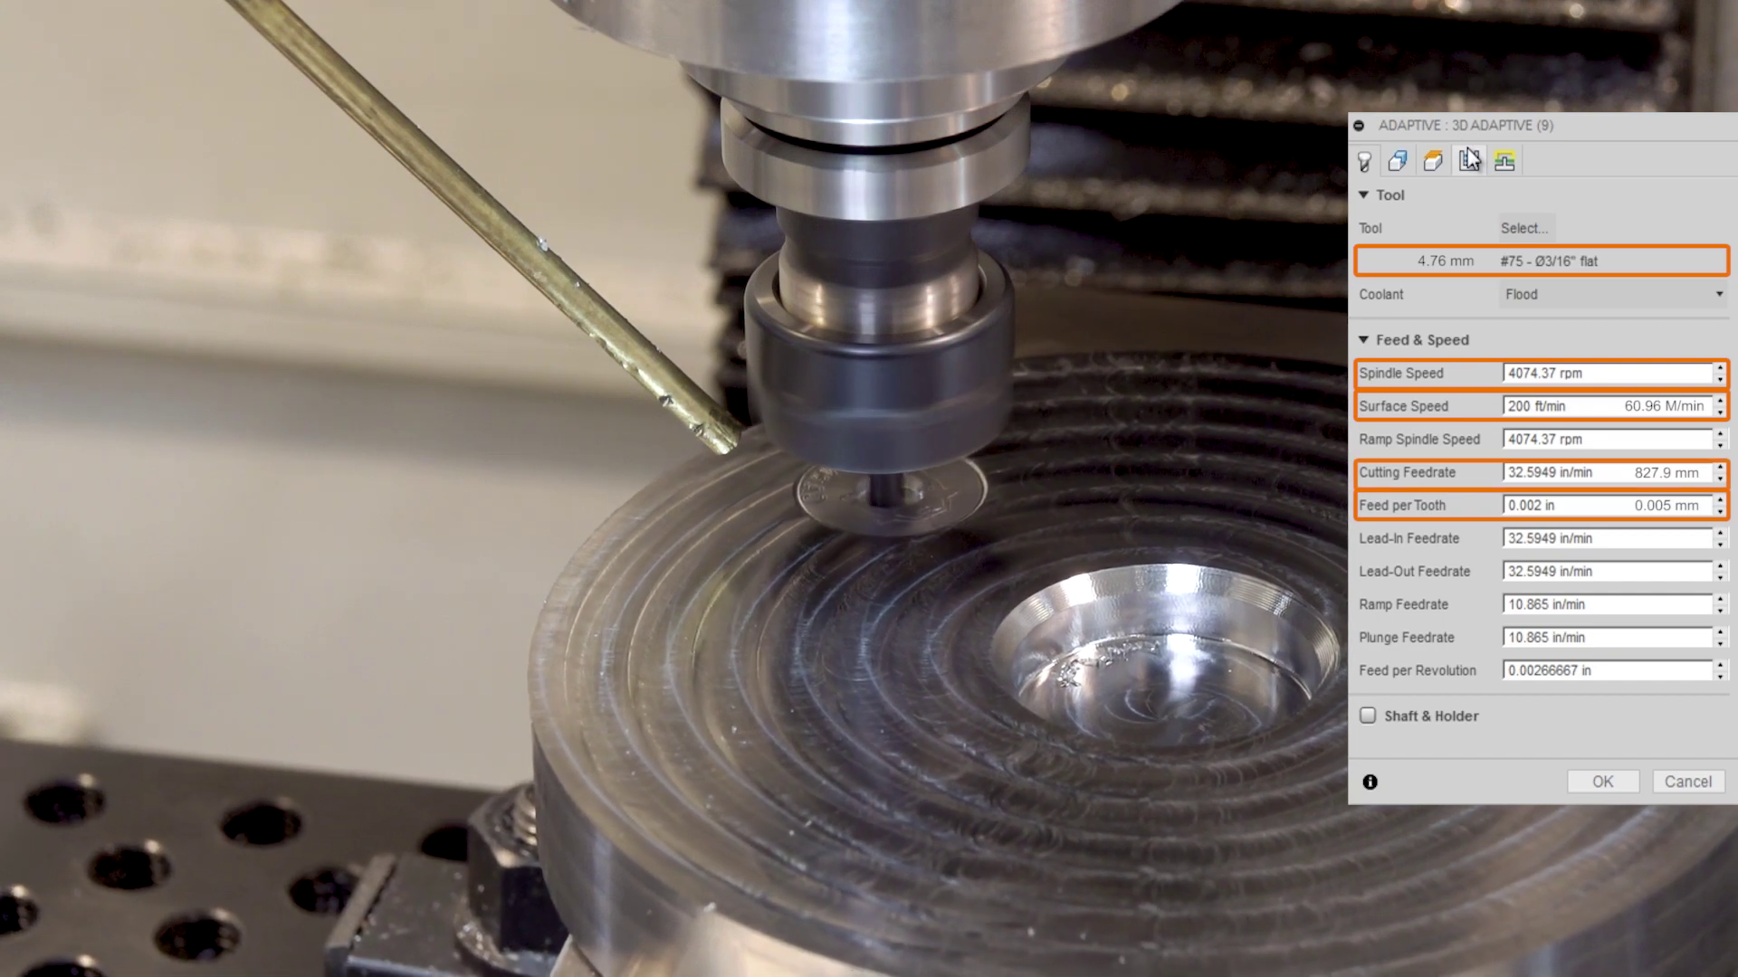
Step: Show the 3D Adaptive (9) Passes tab with its 0.005 in minimum stepdown
click(1470, 160)
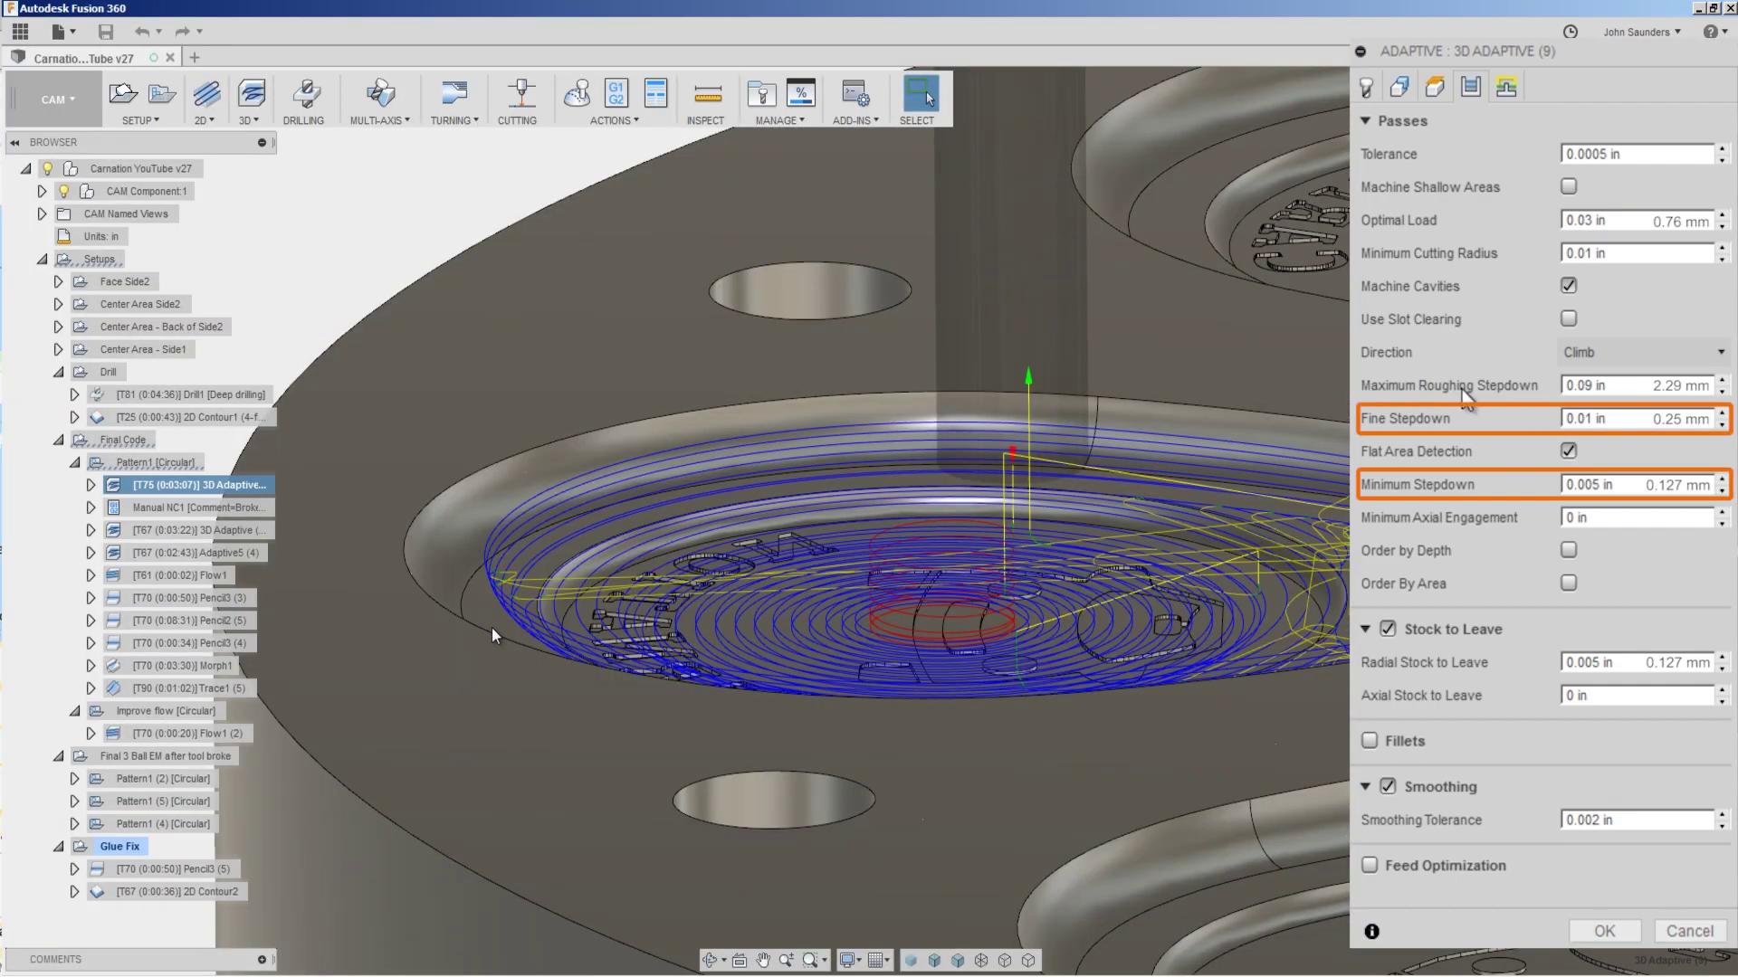
Step: Orbit around the pocket toolpath and switch the model display style to wireframe
shift+middle_drag(492, 627, 496, 626)
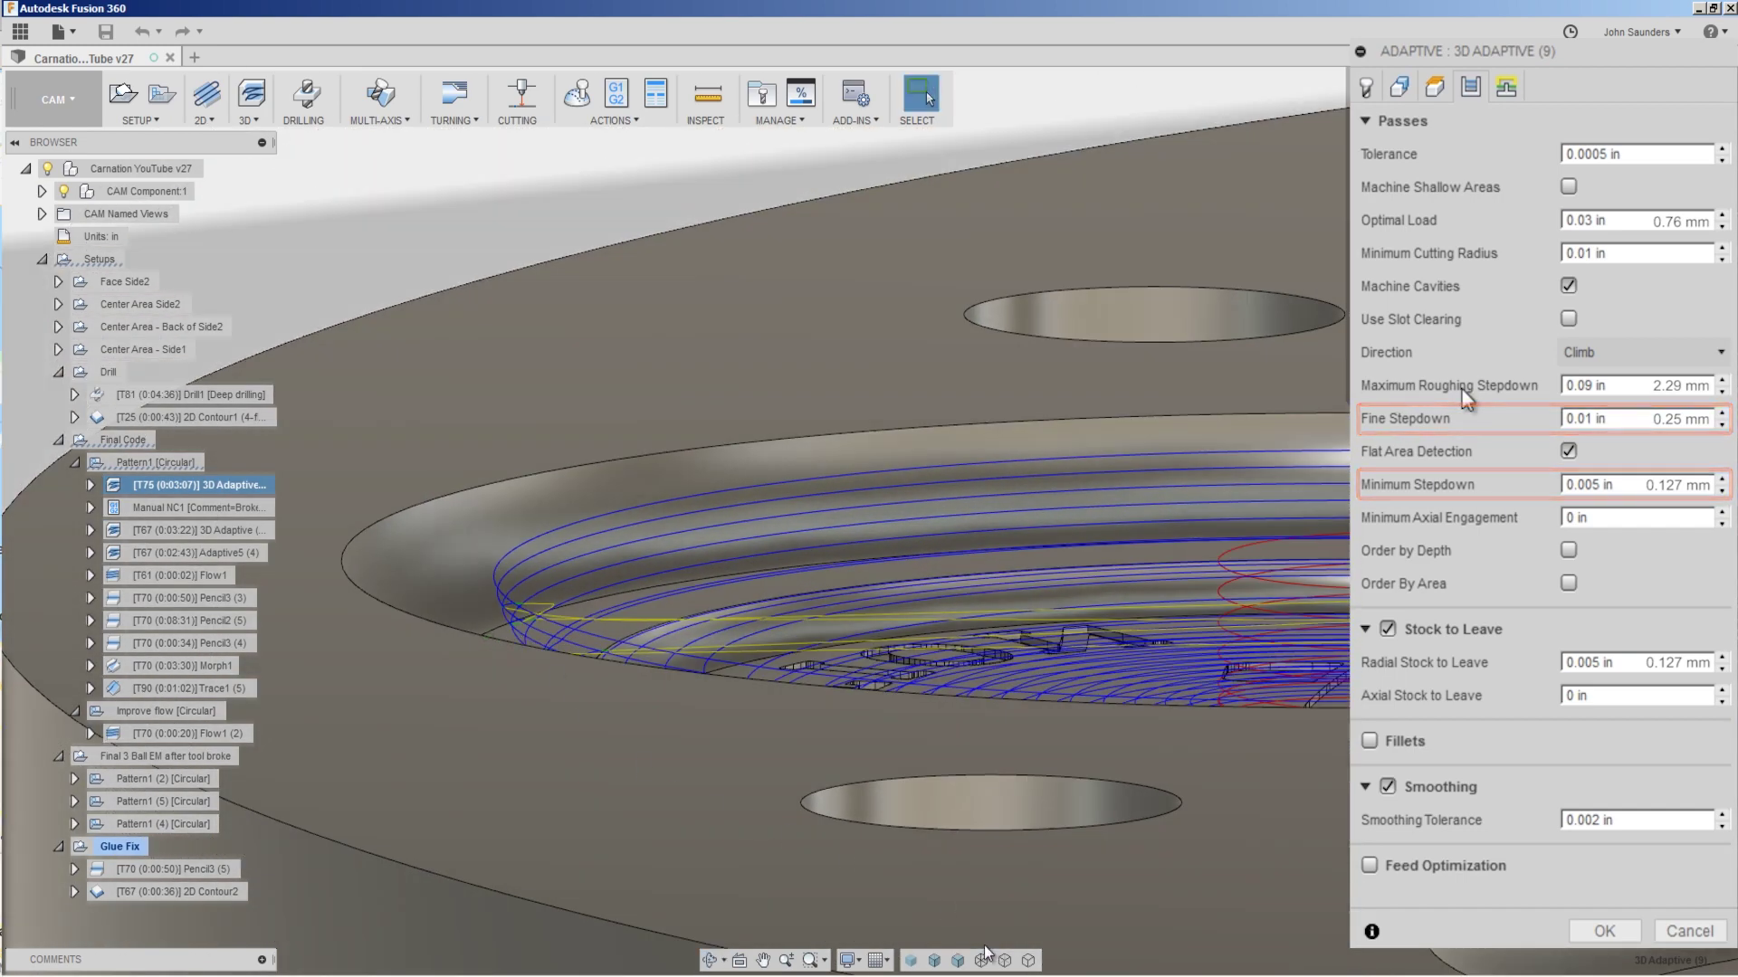
click(981, 960)
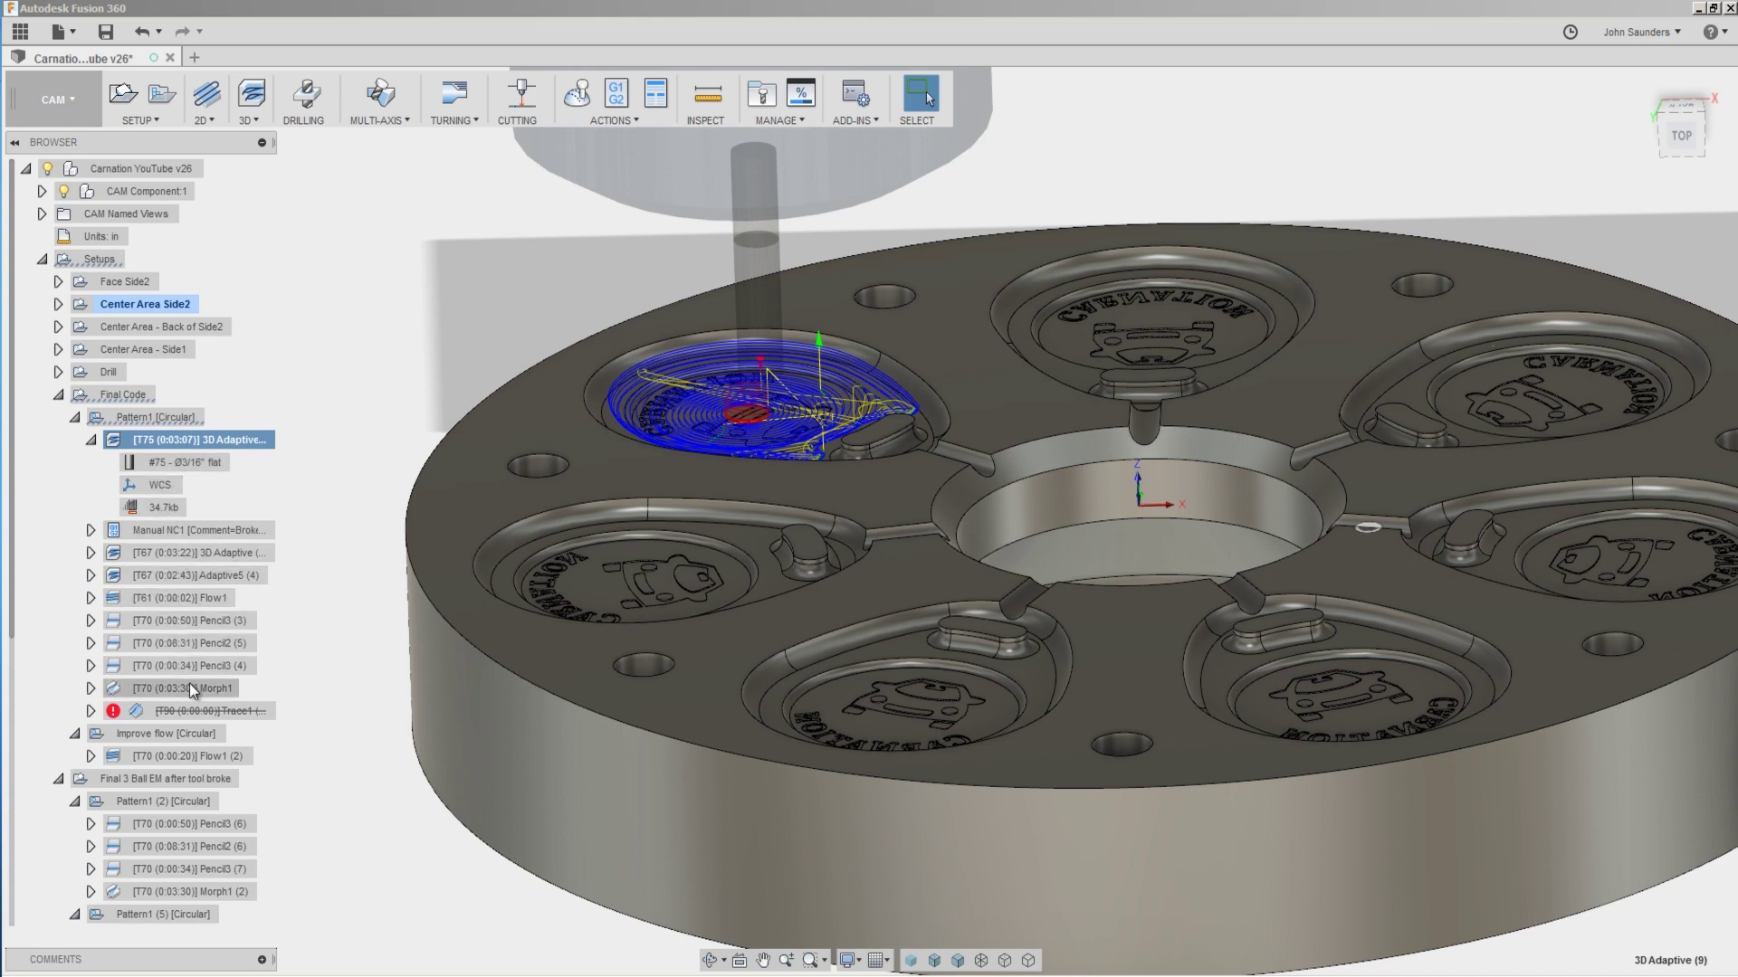
Step: Edit the Pattern1 [Circular] toolpath pattern and uncheck Keep Original
click(177, 419)
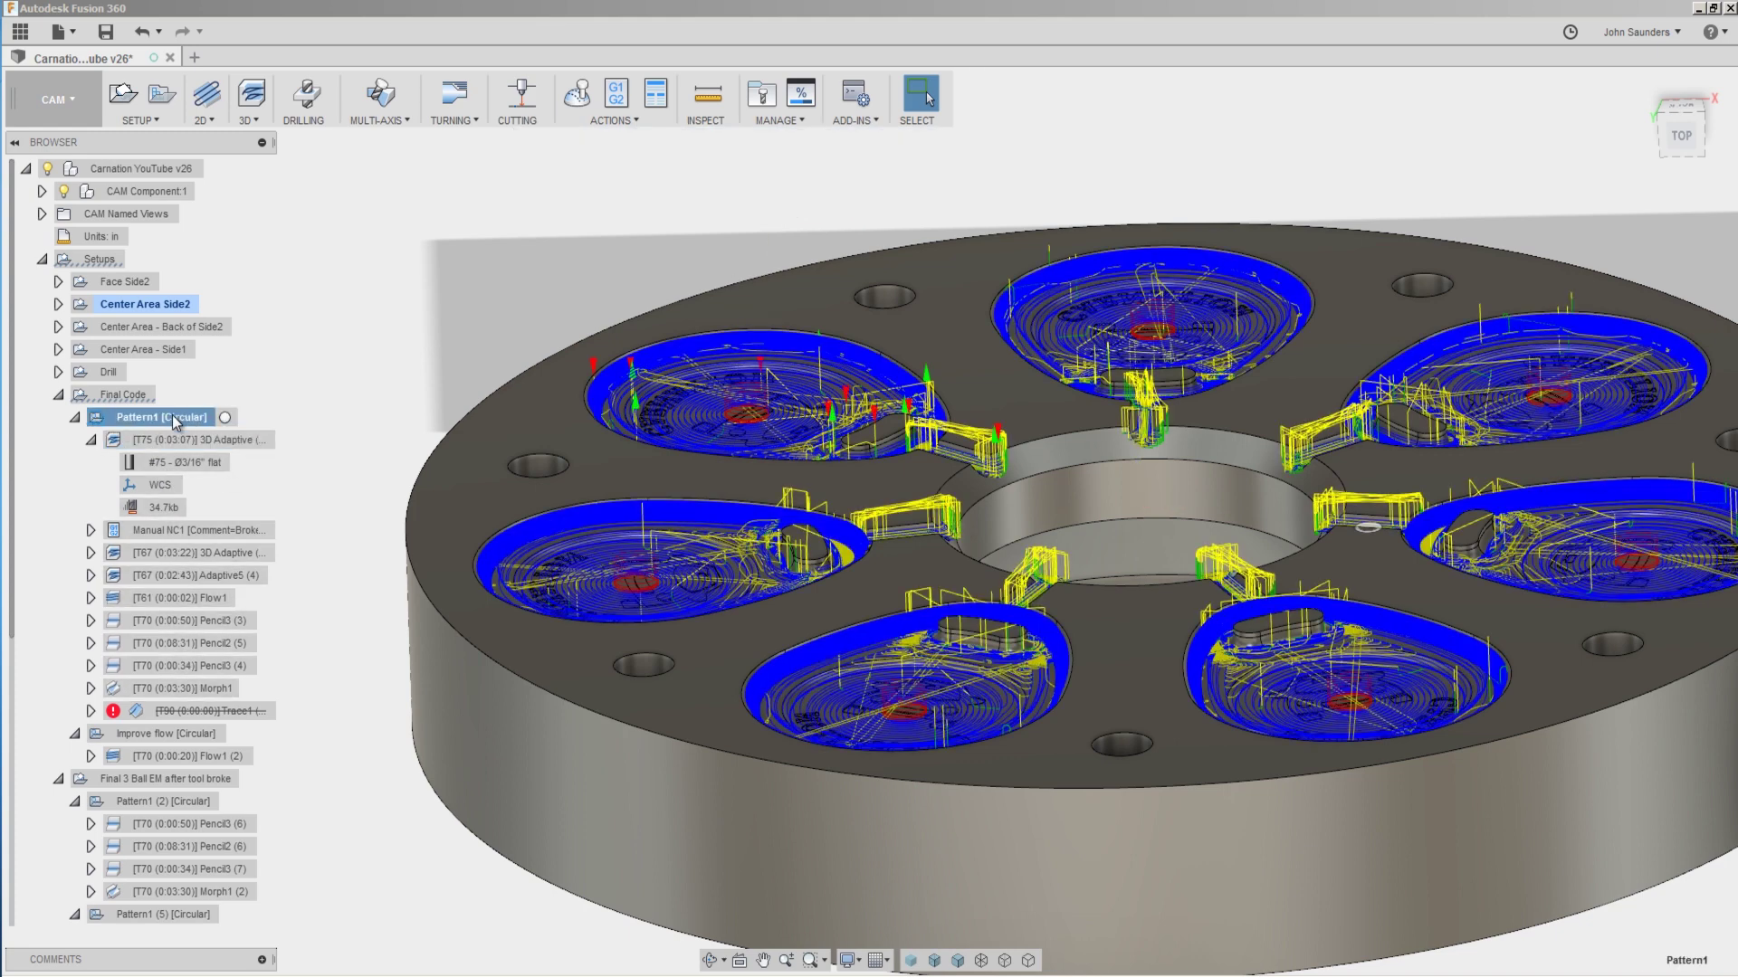
scroll(568, 409, down, 3)
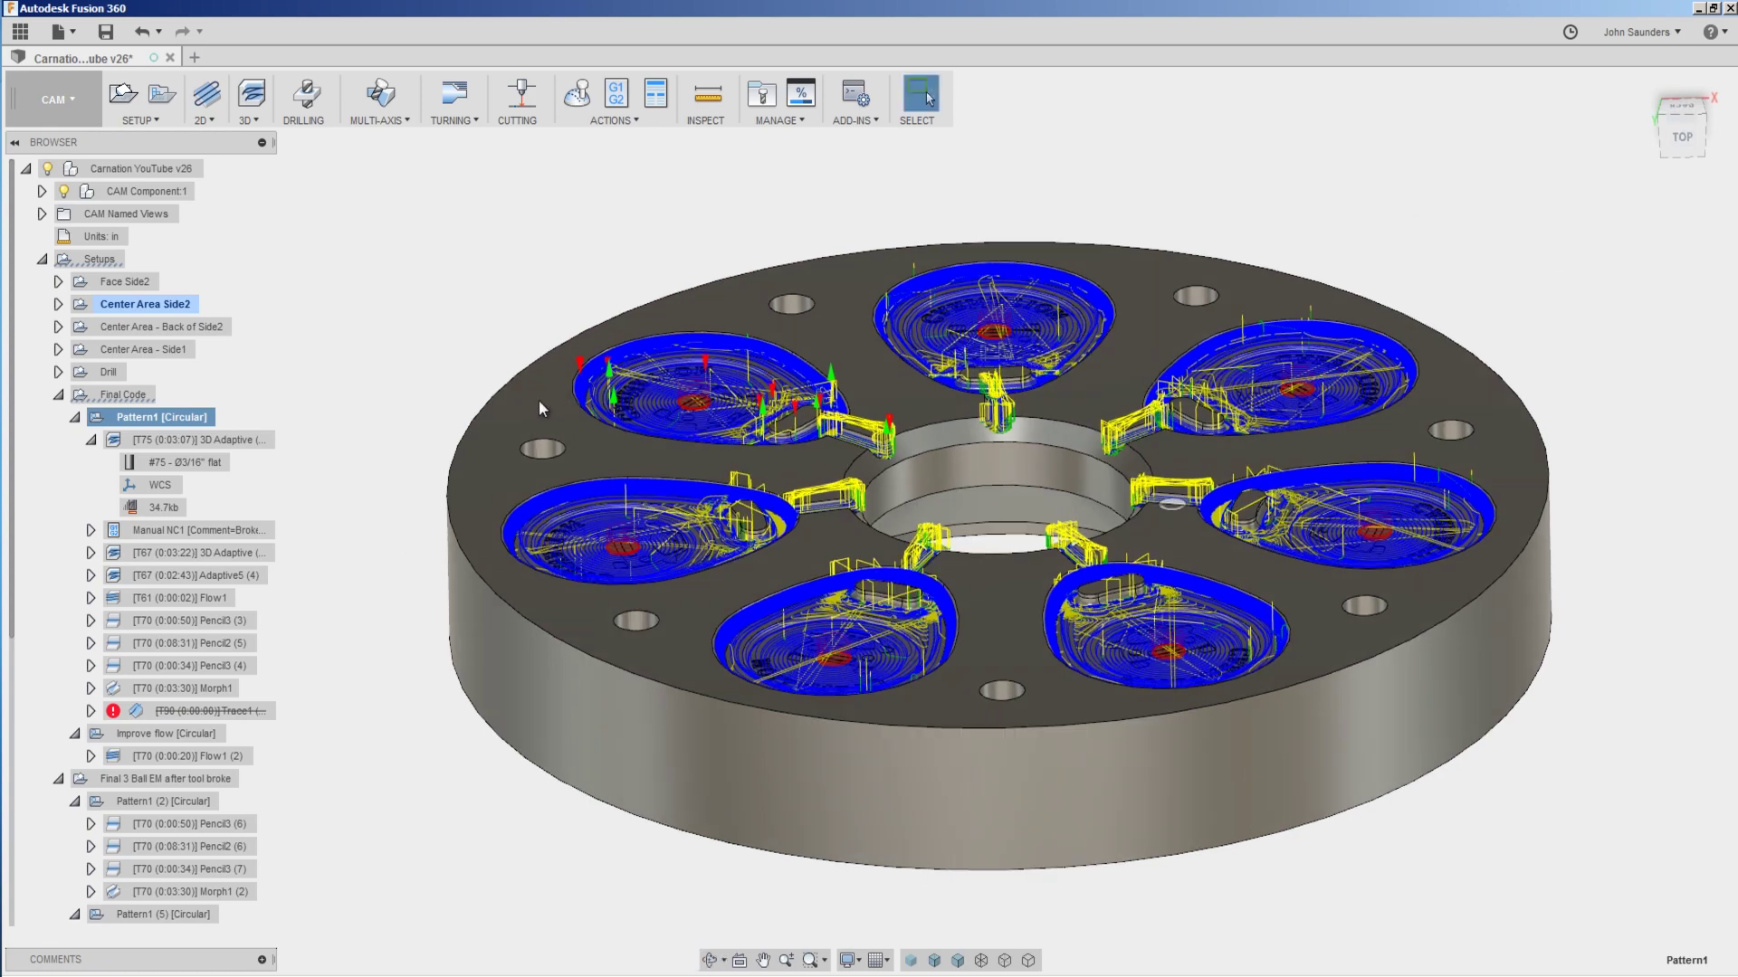
right_click(187, 415)
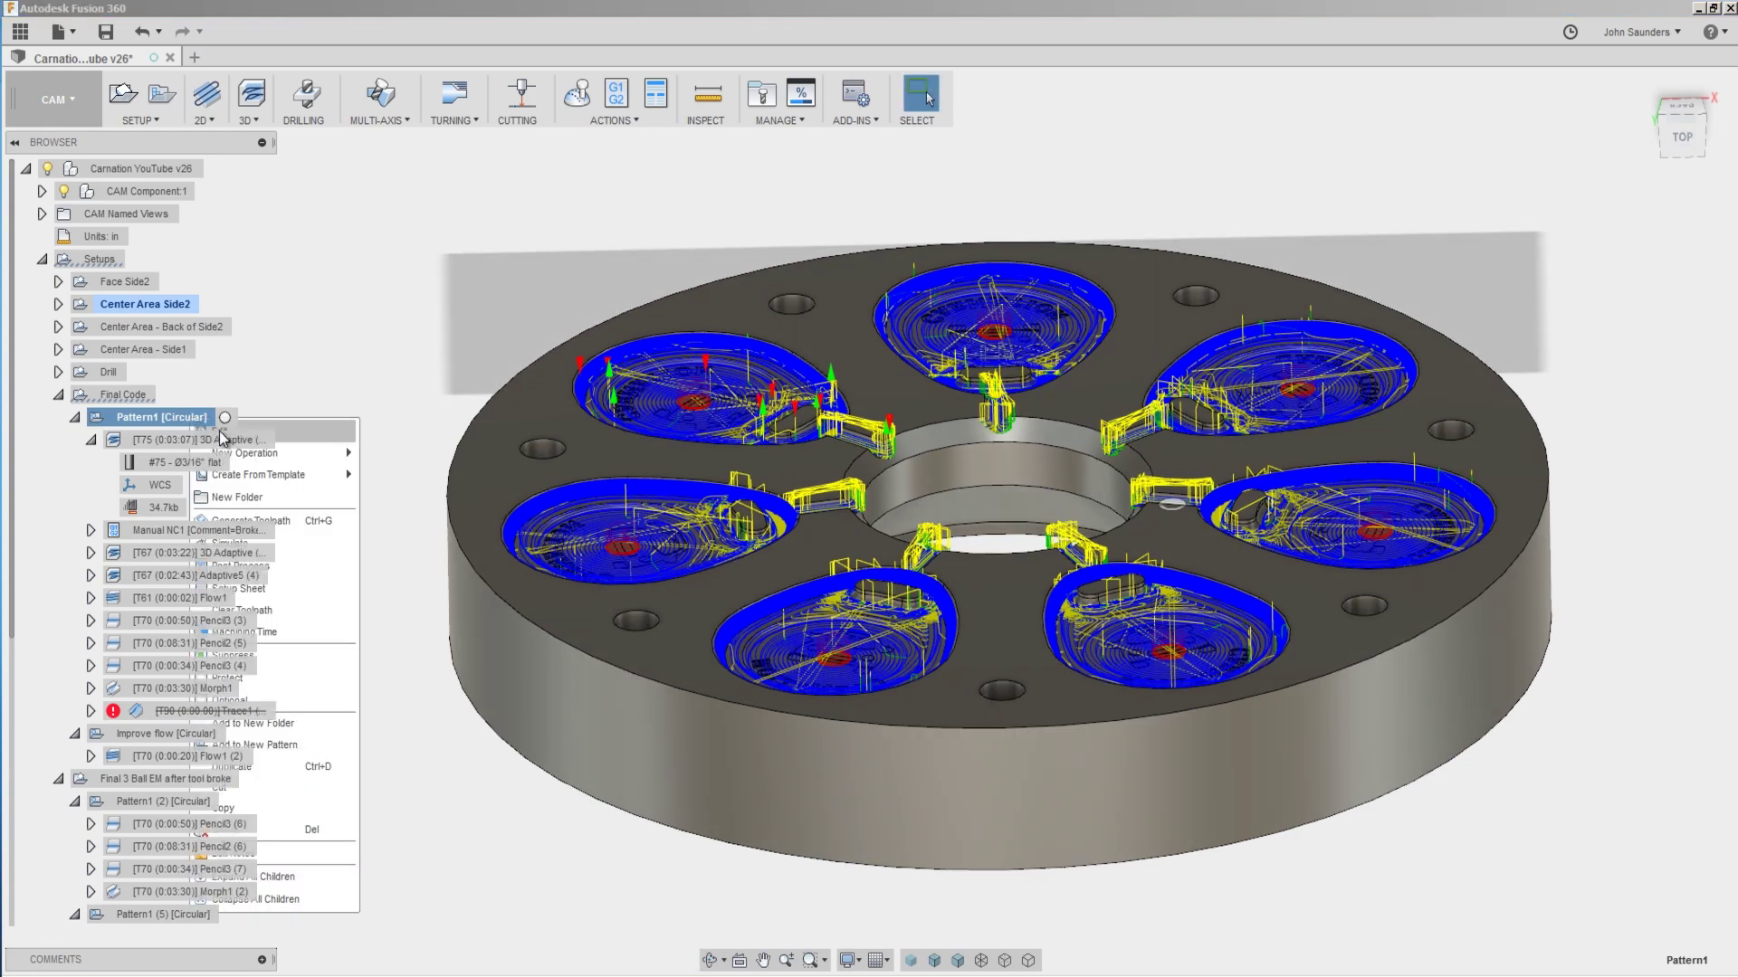
click(223, 431)
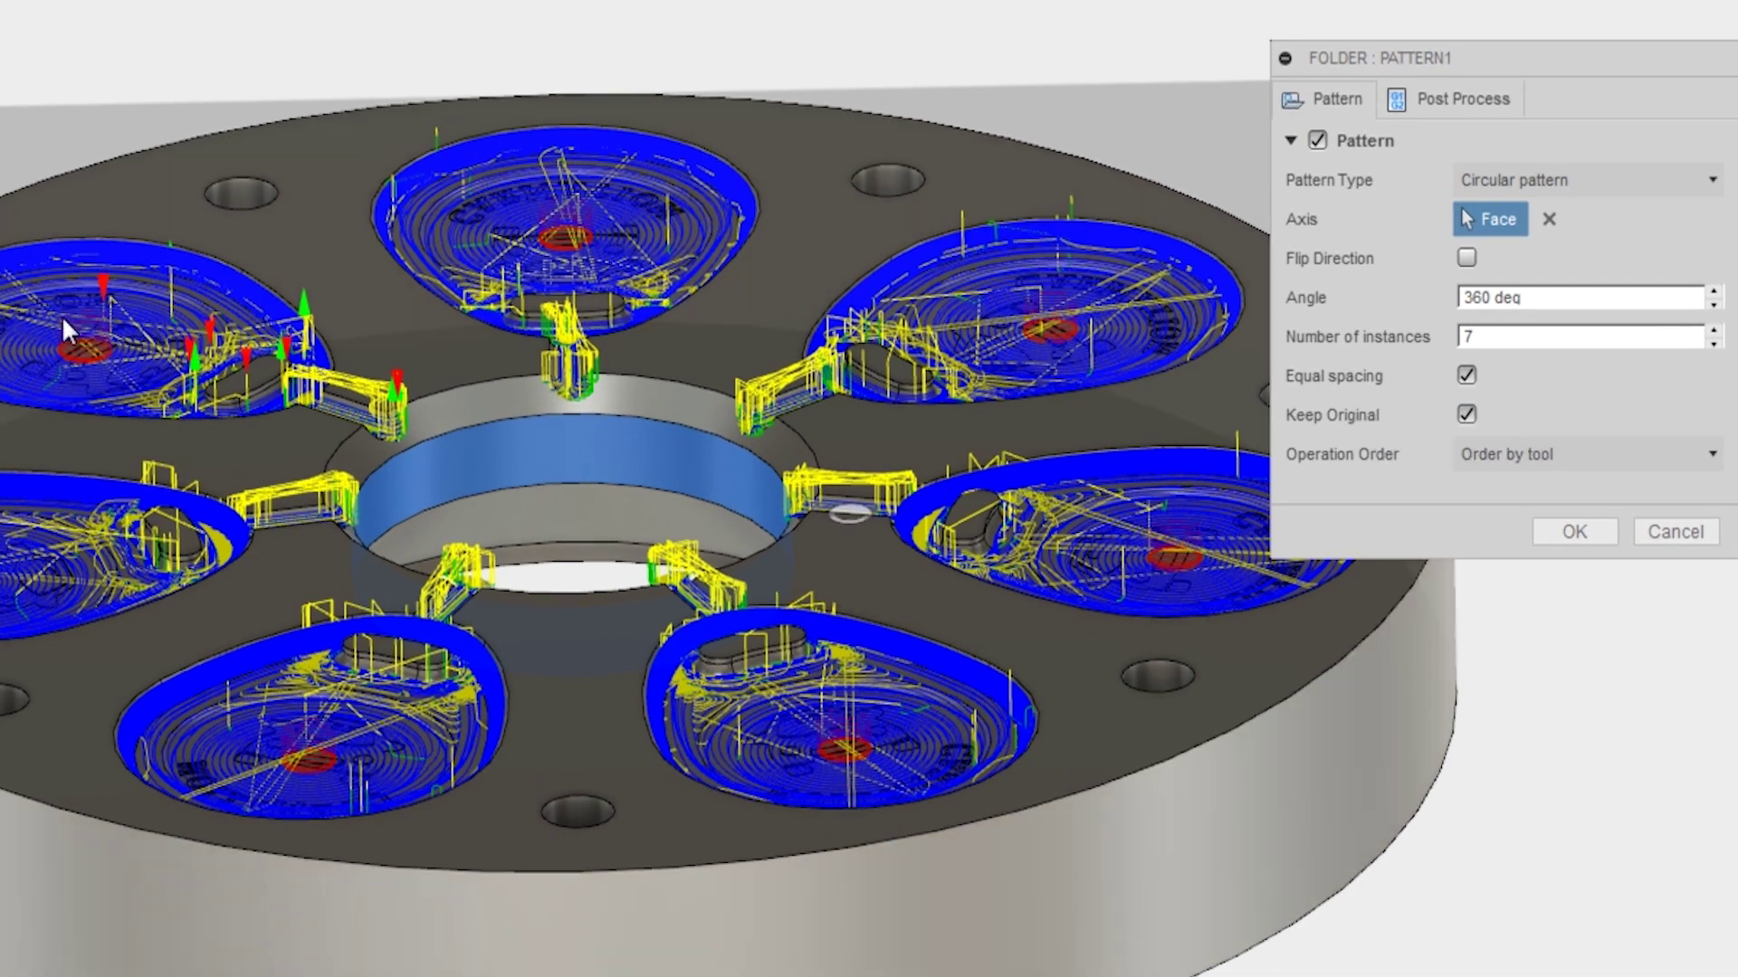
click(1466, 414)
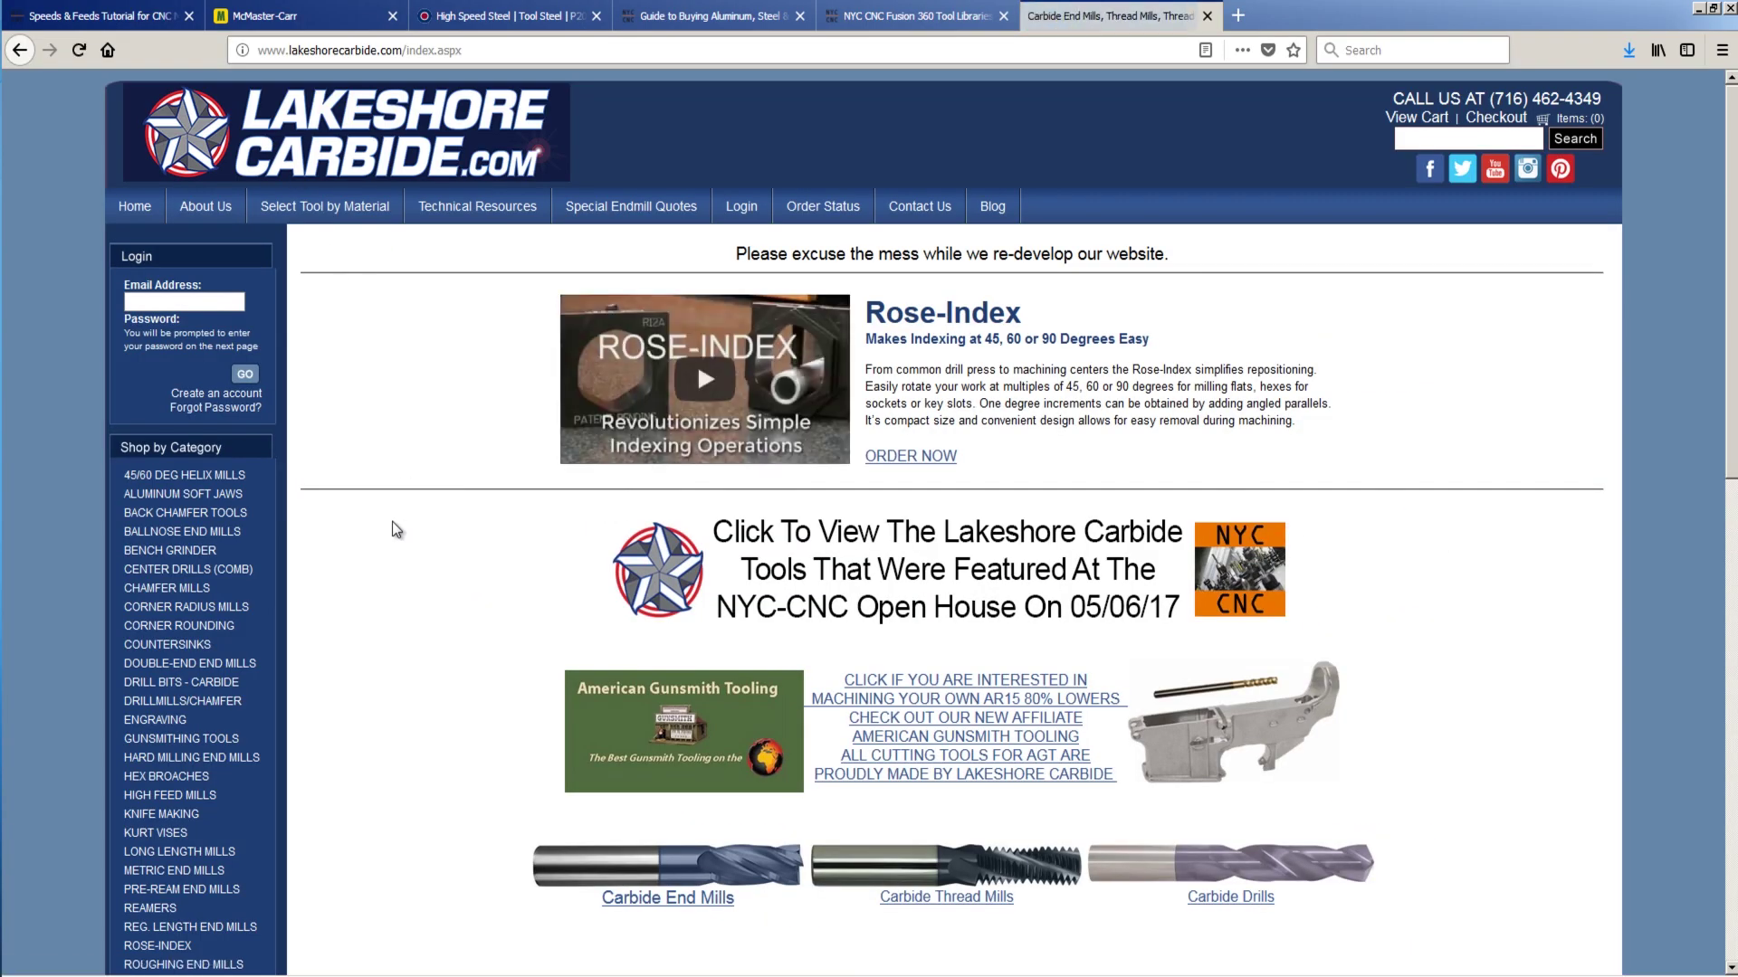
Step: Scroll Lakeshore Carbide's site and open the Carbide End Mills category
scroll(404, 563, down, 1)
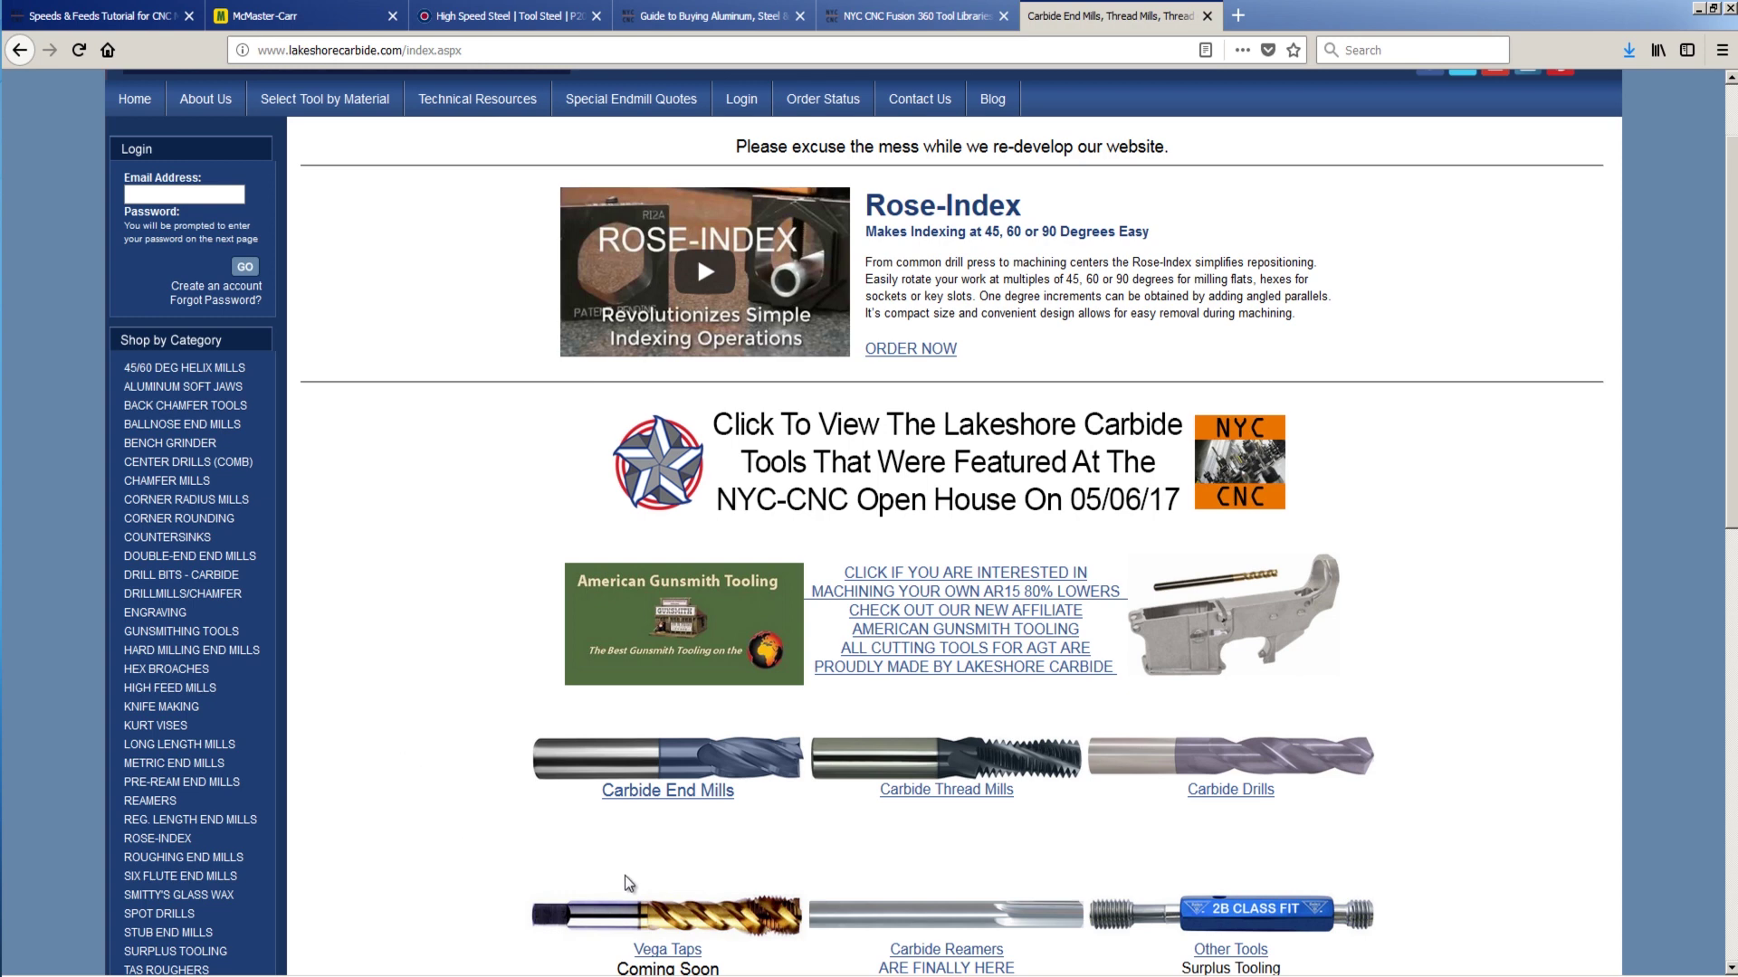
click(651, 792)
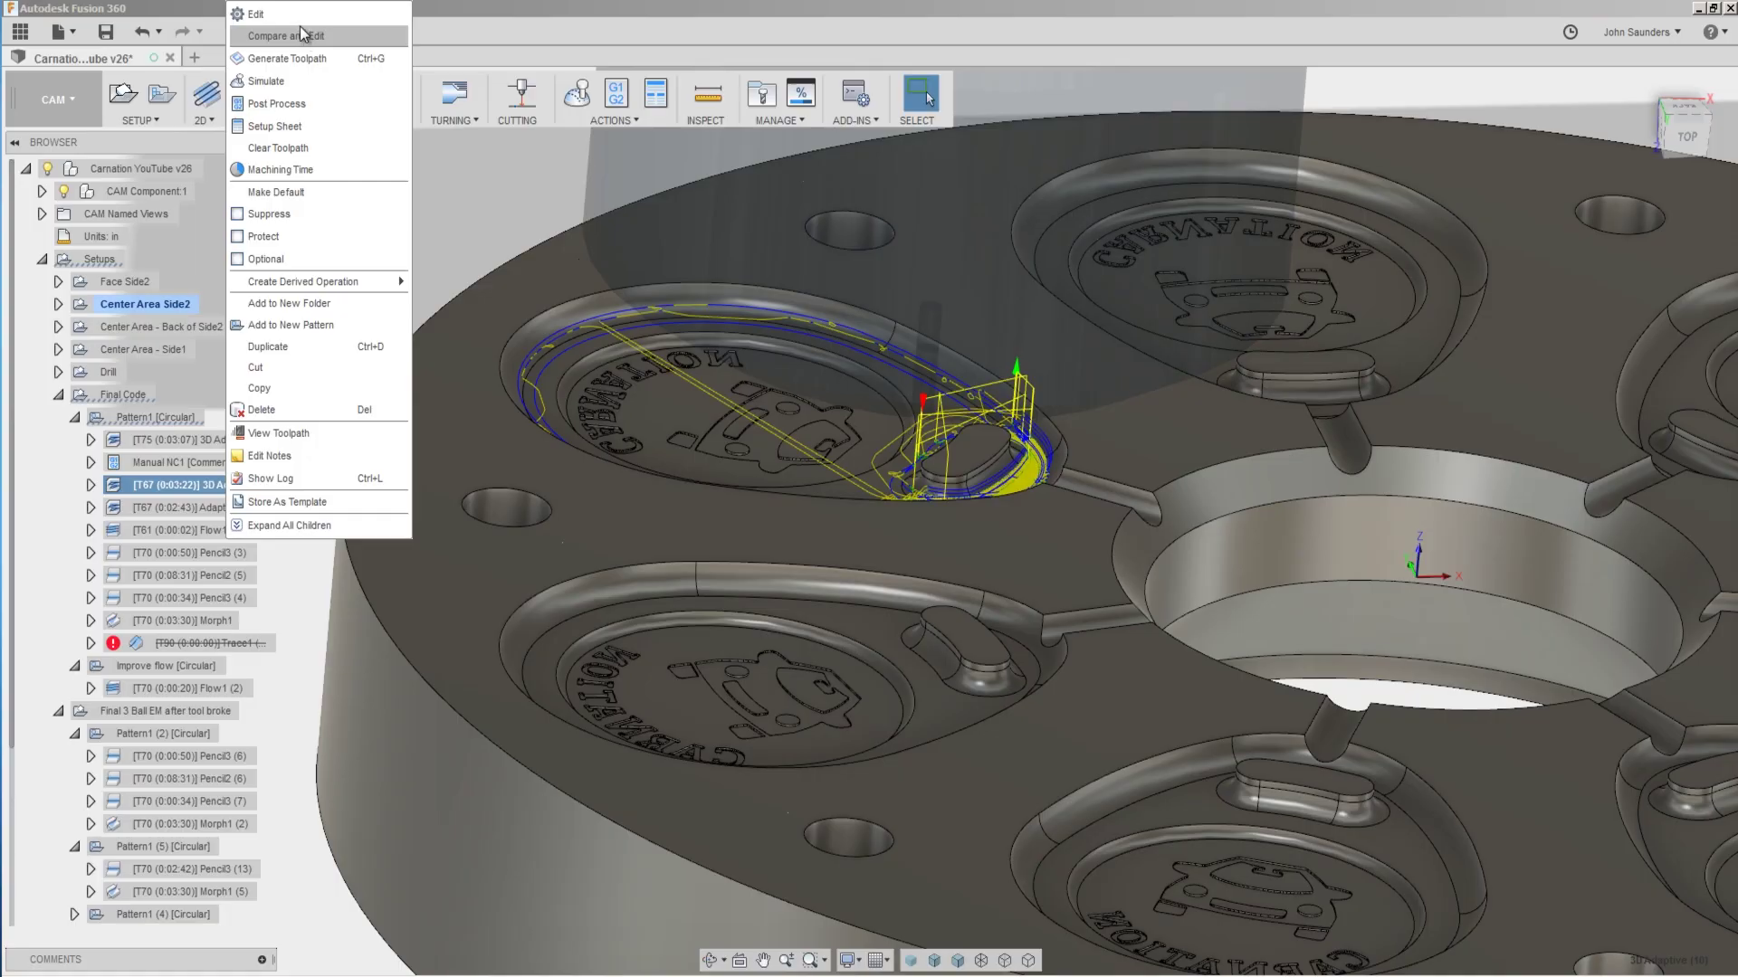
click(271, 15)
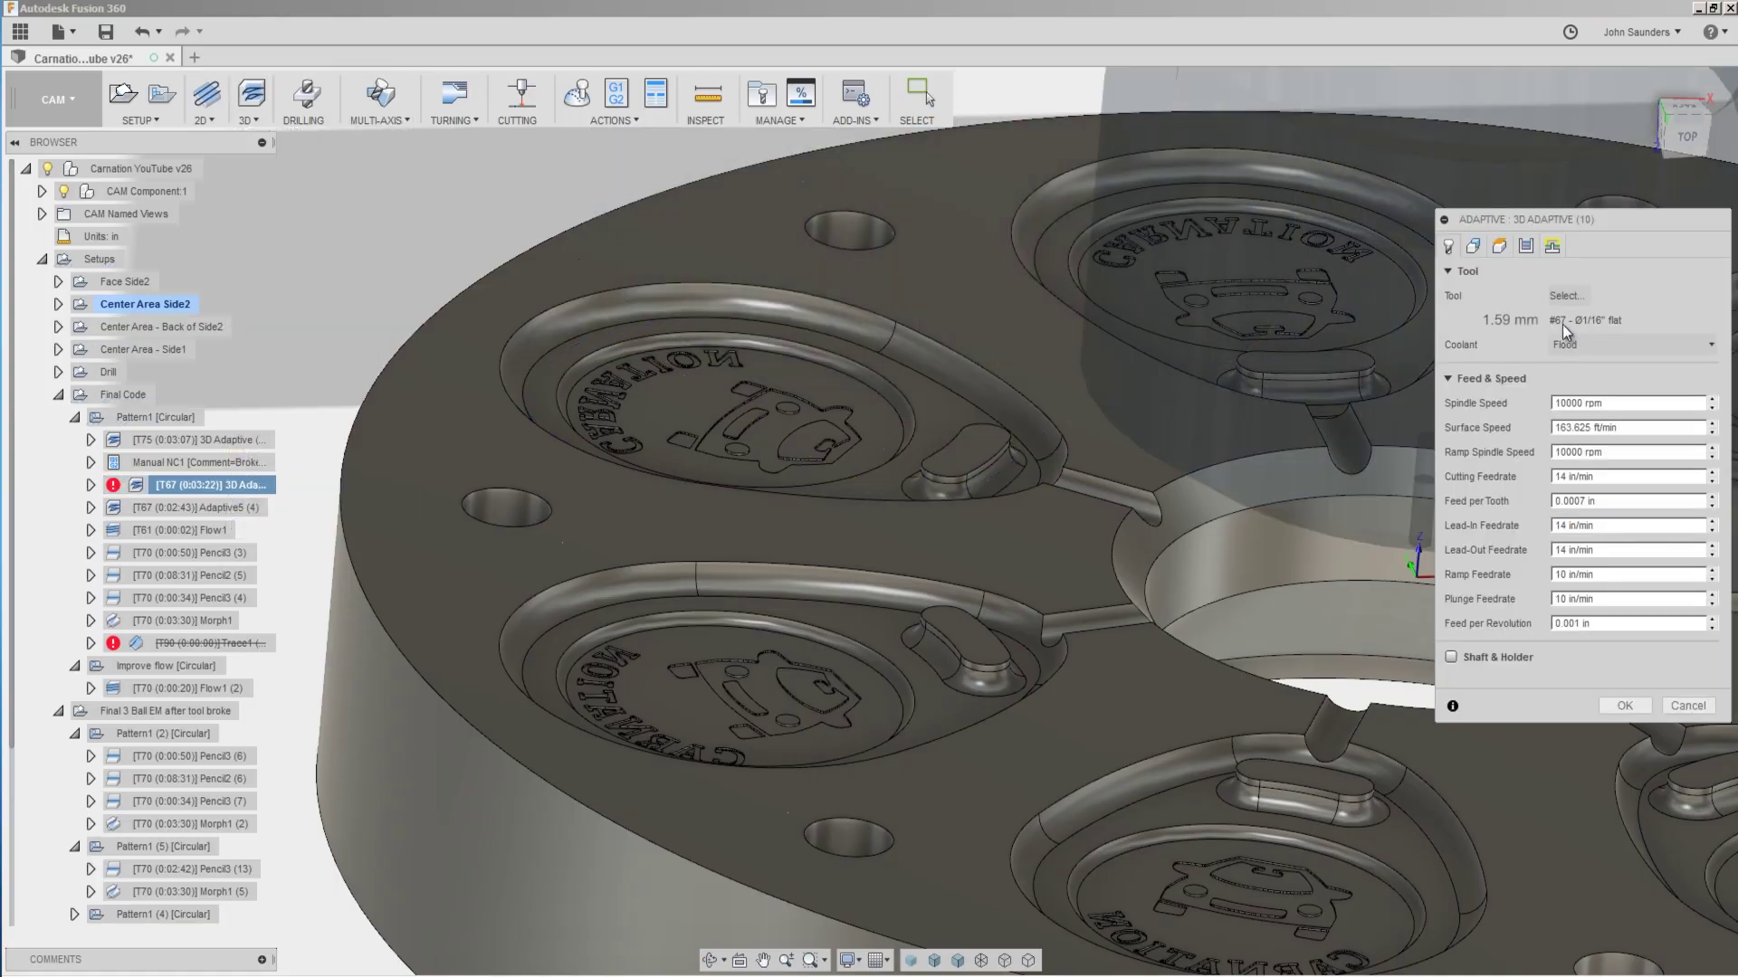
click(1474, 245)
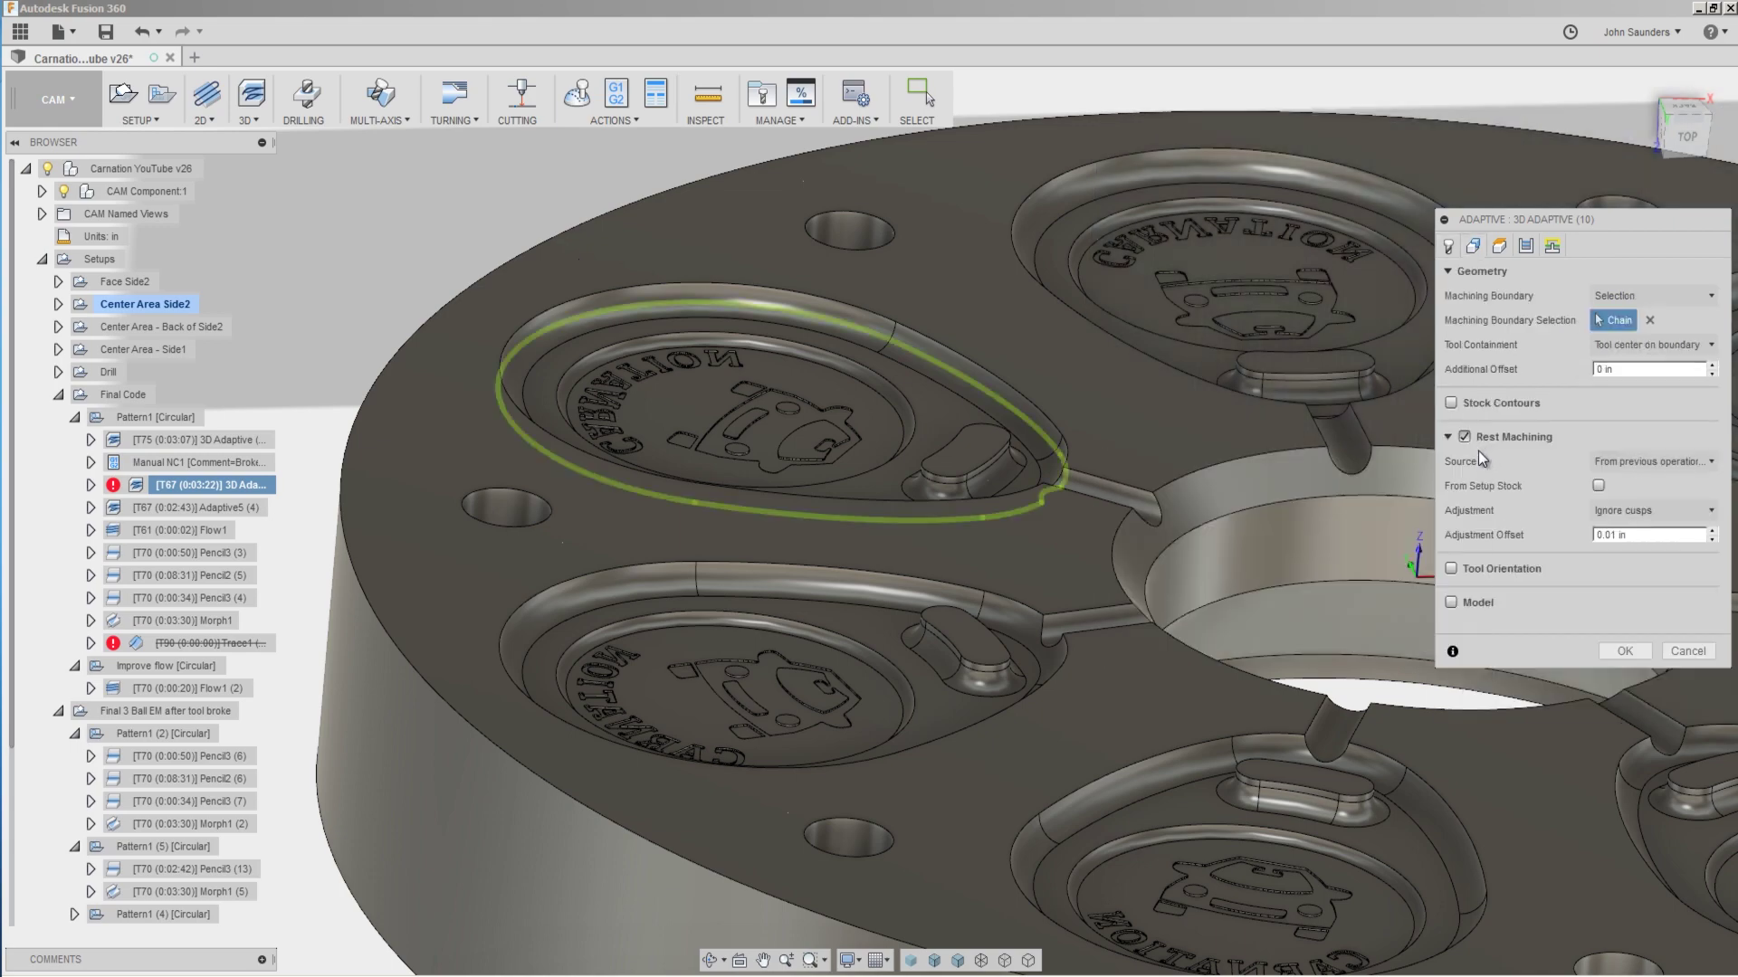
click(1625, 651)
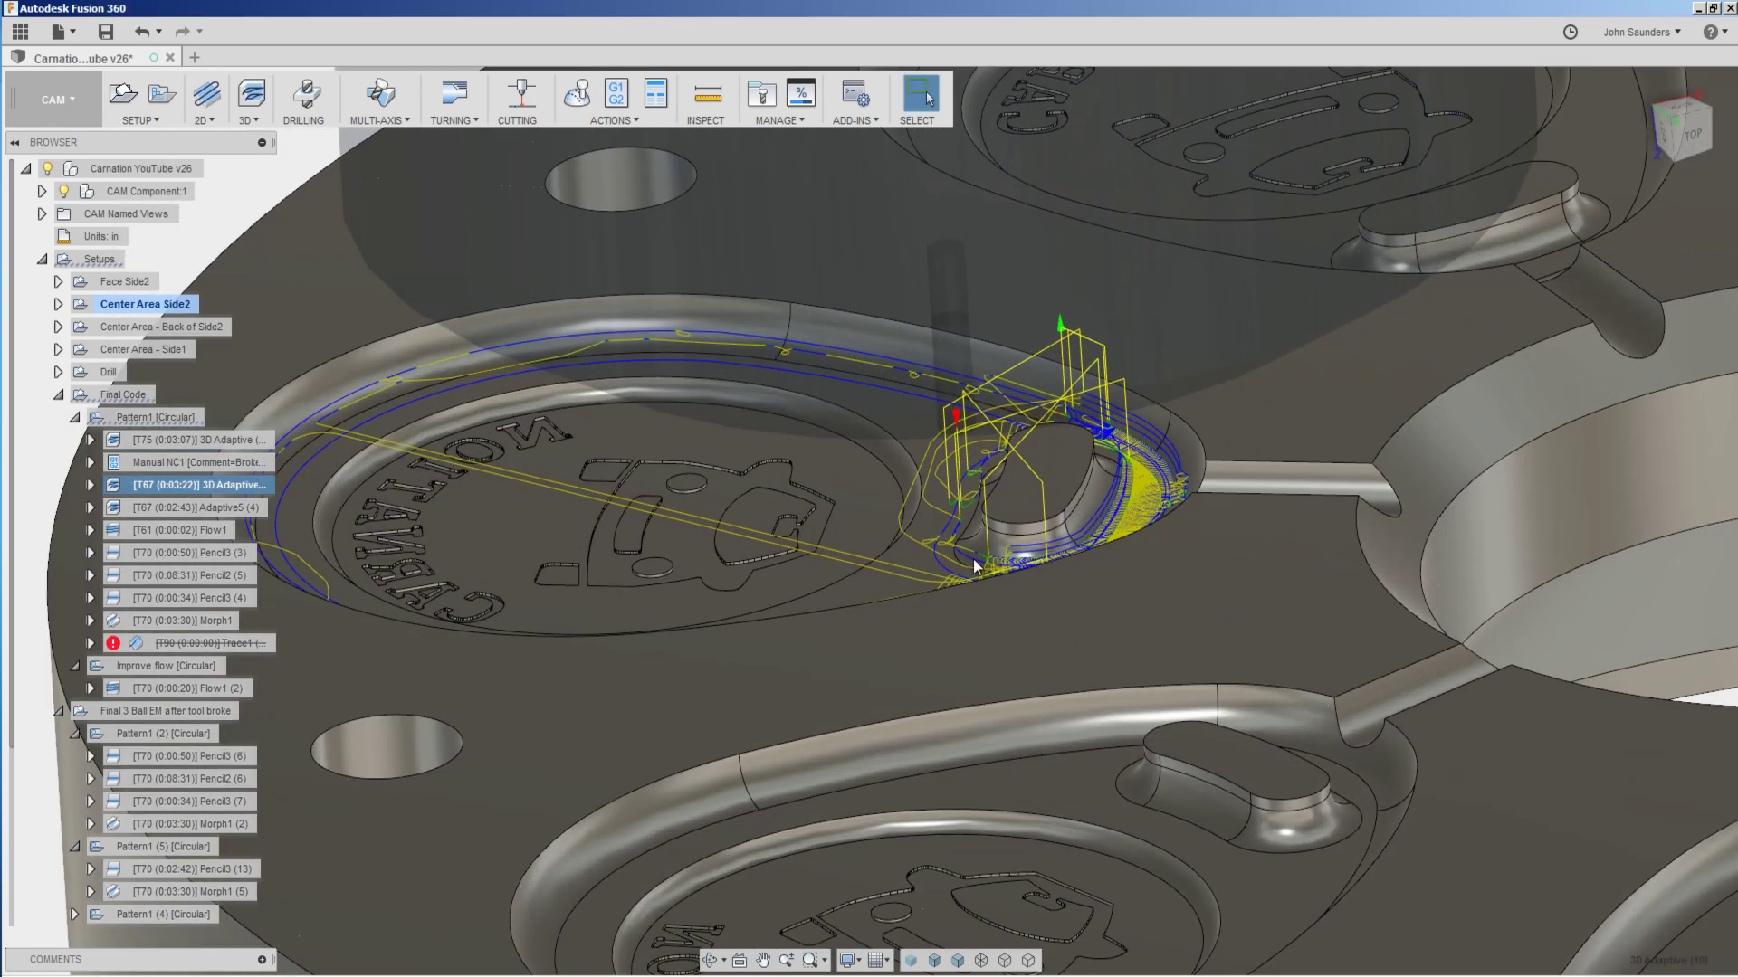
scroll(1121, 539, up, 3)
shift+middle_drag(1128, 534, 1192, 531)
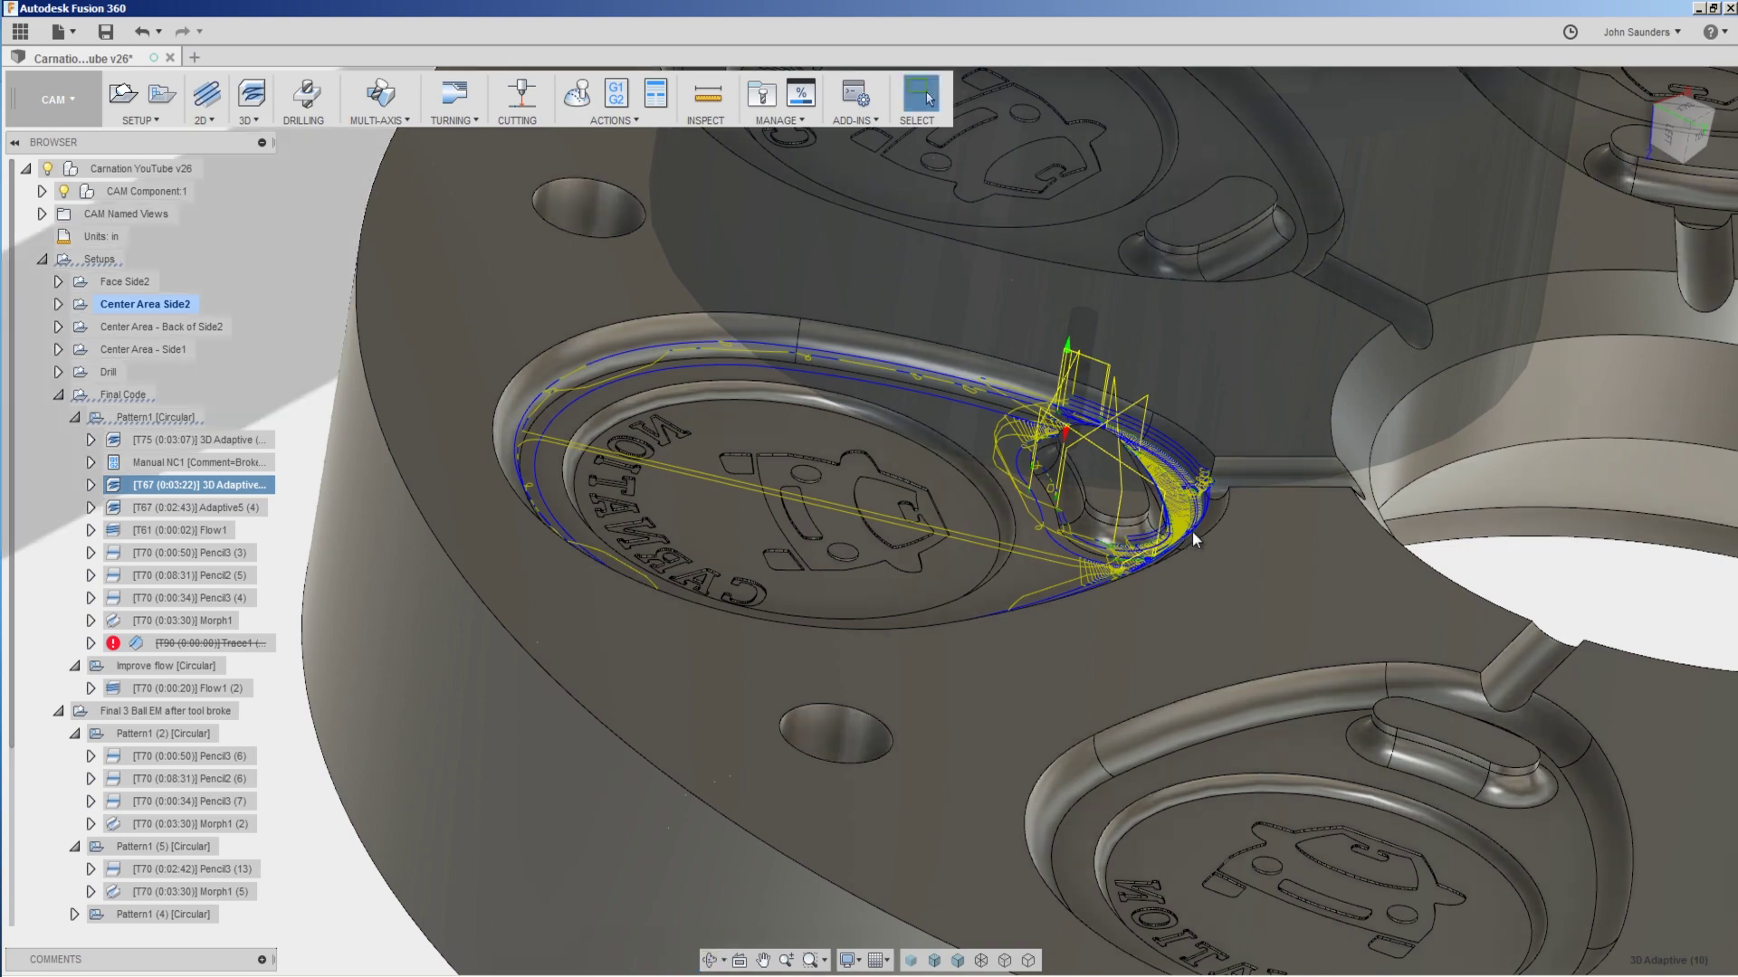
scroll(1128, 577, up, 2)
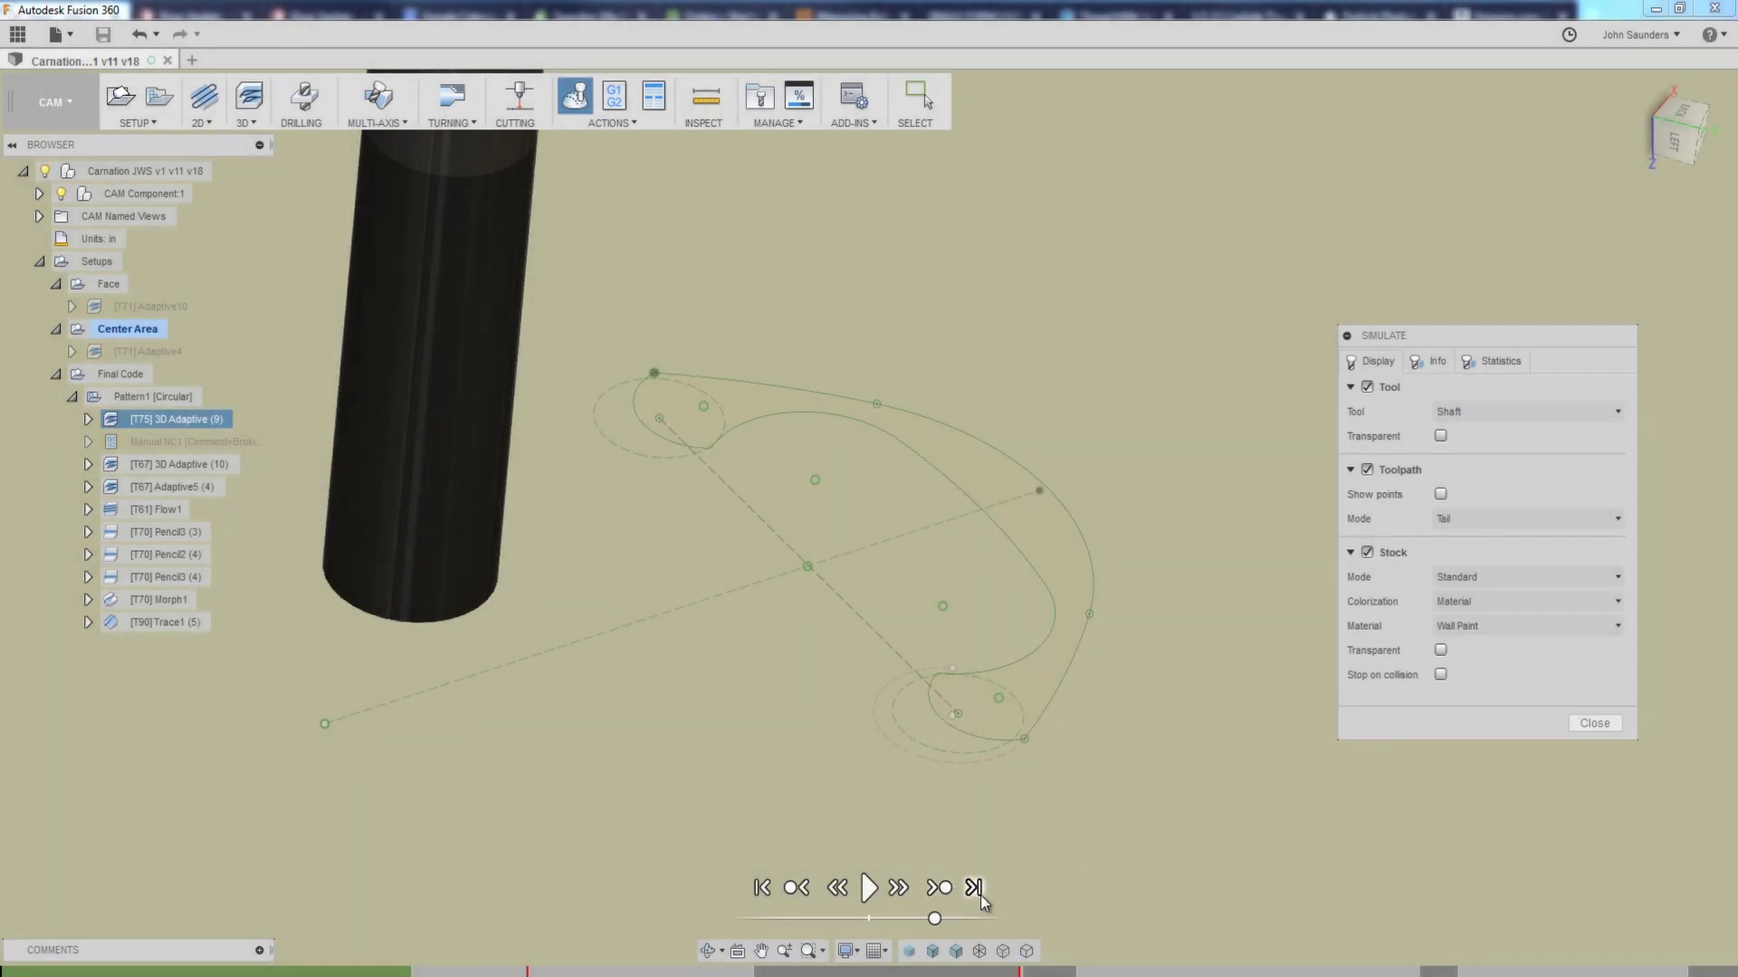
Step: Jump the simulation to the end to inspect the machined stock around the keyring pocket
click(975, 890)
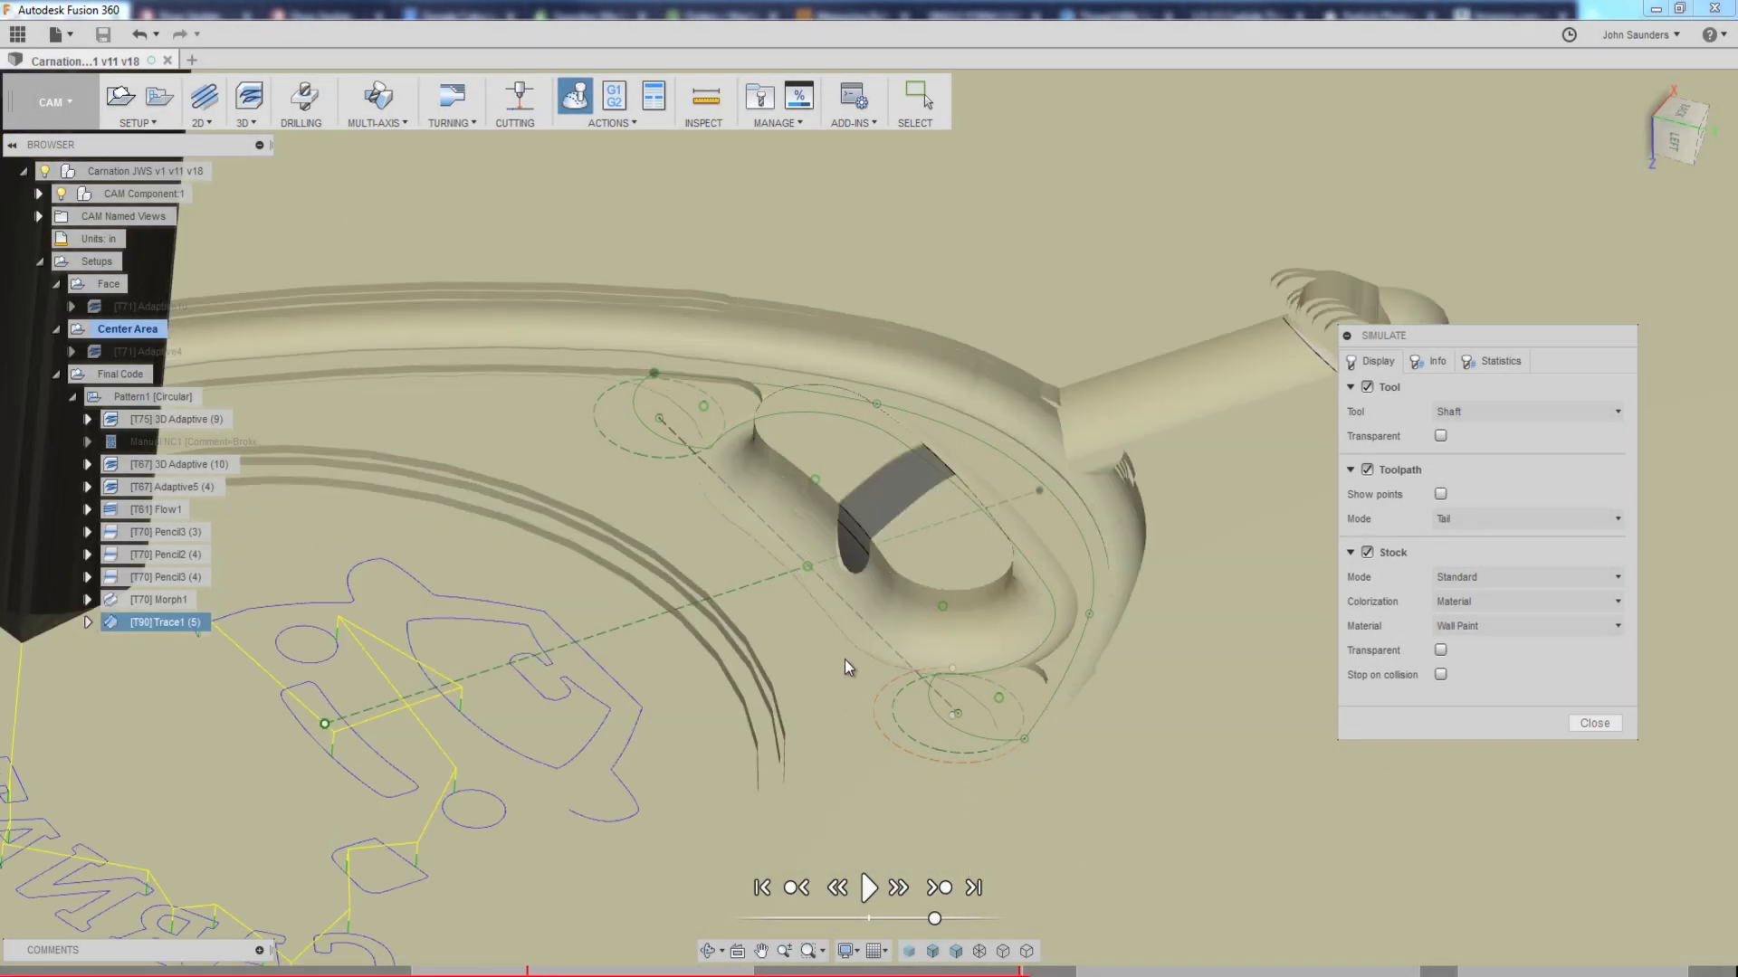
scroll(847, 595, down, 6)
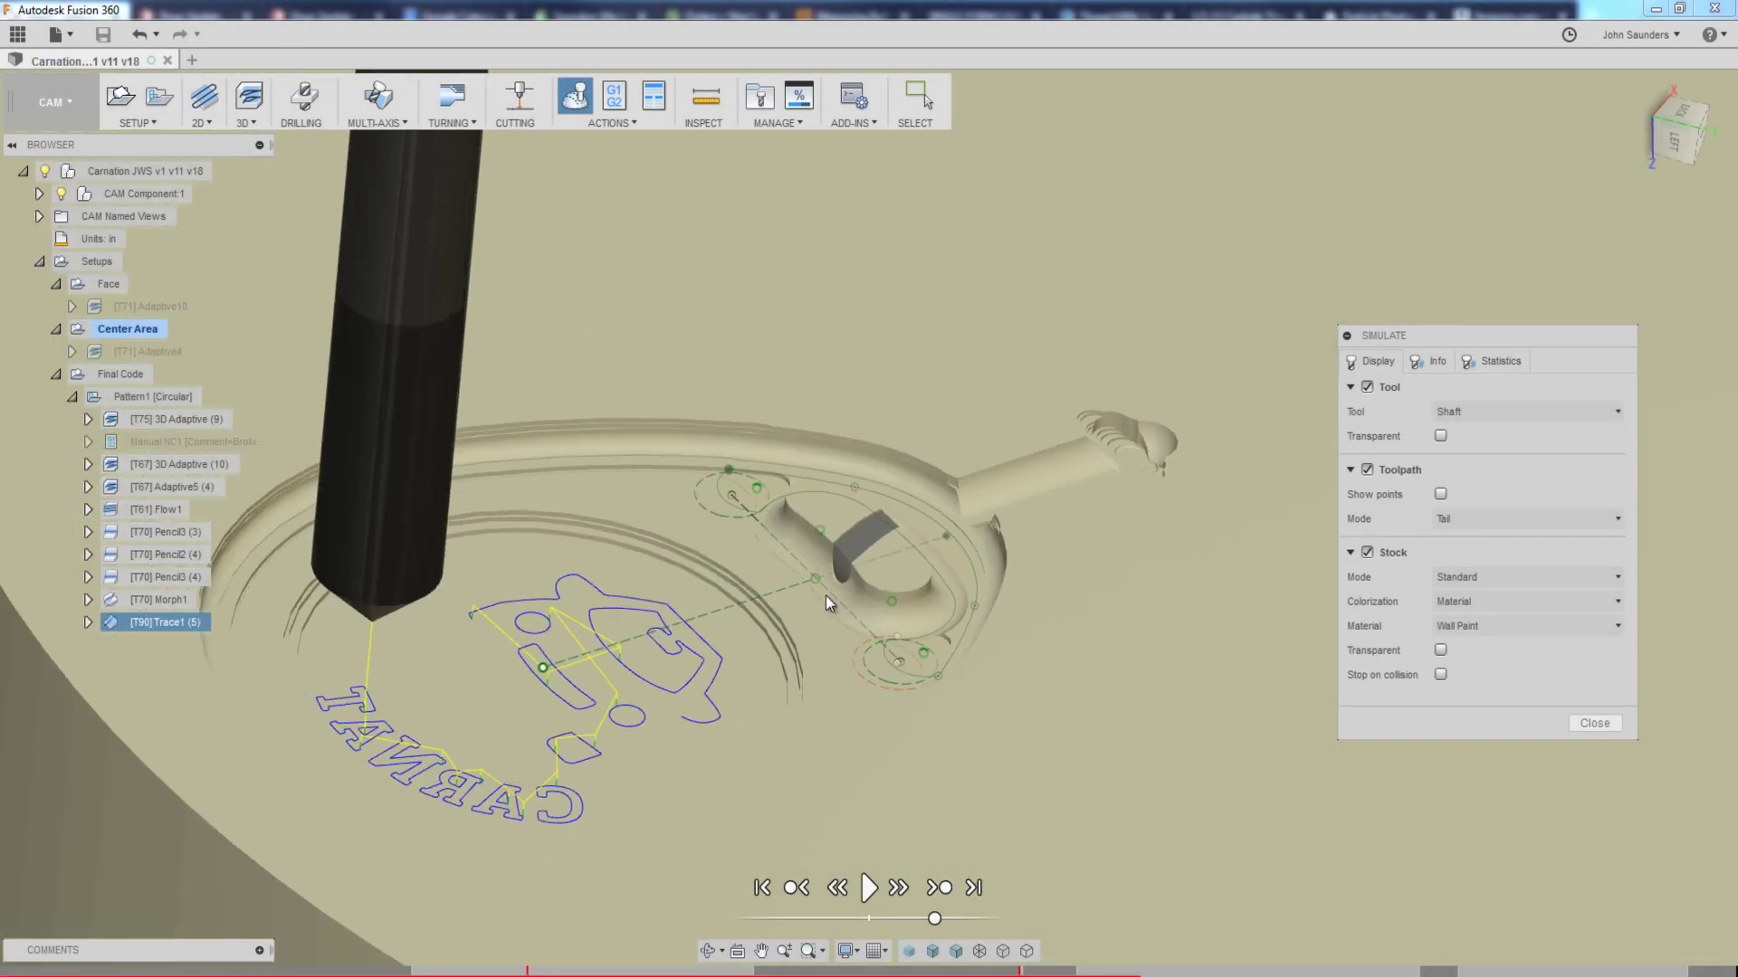
scroll(850, 578, up, 2)
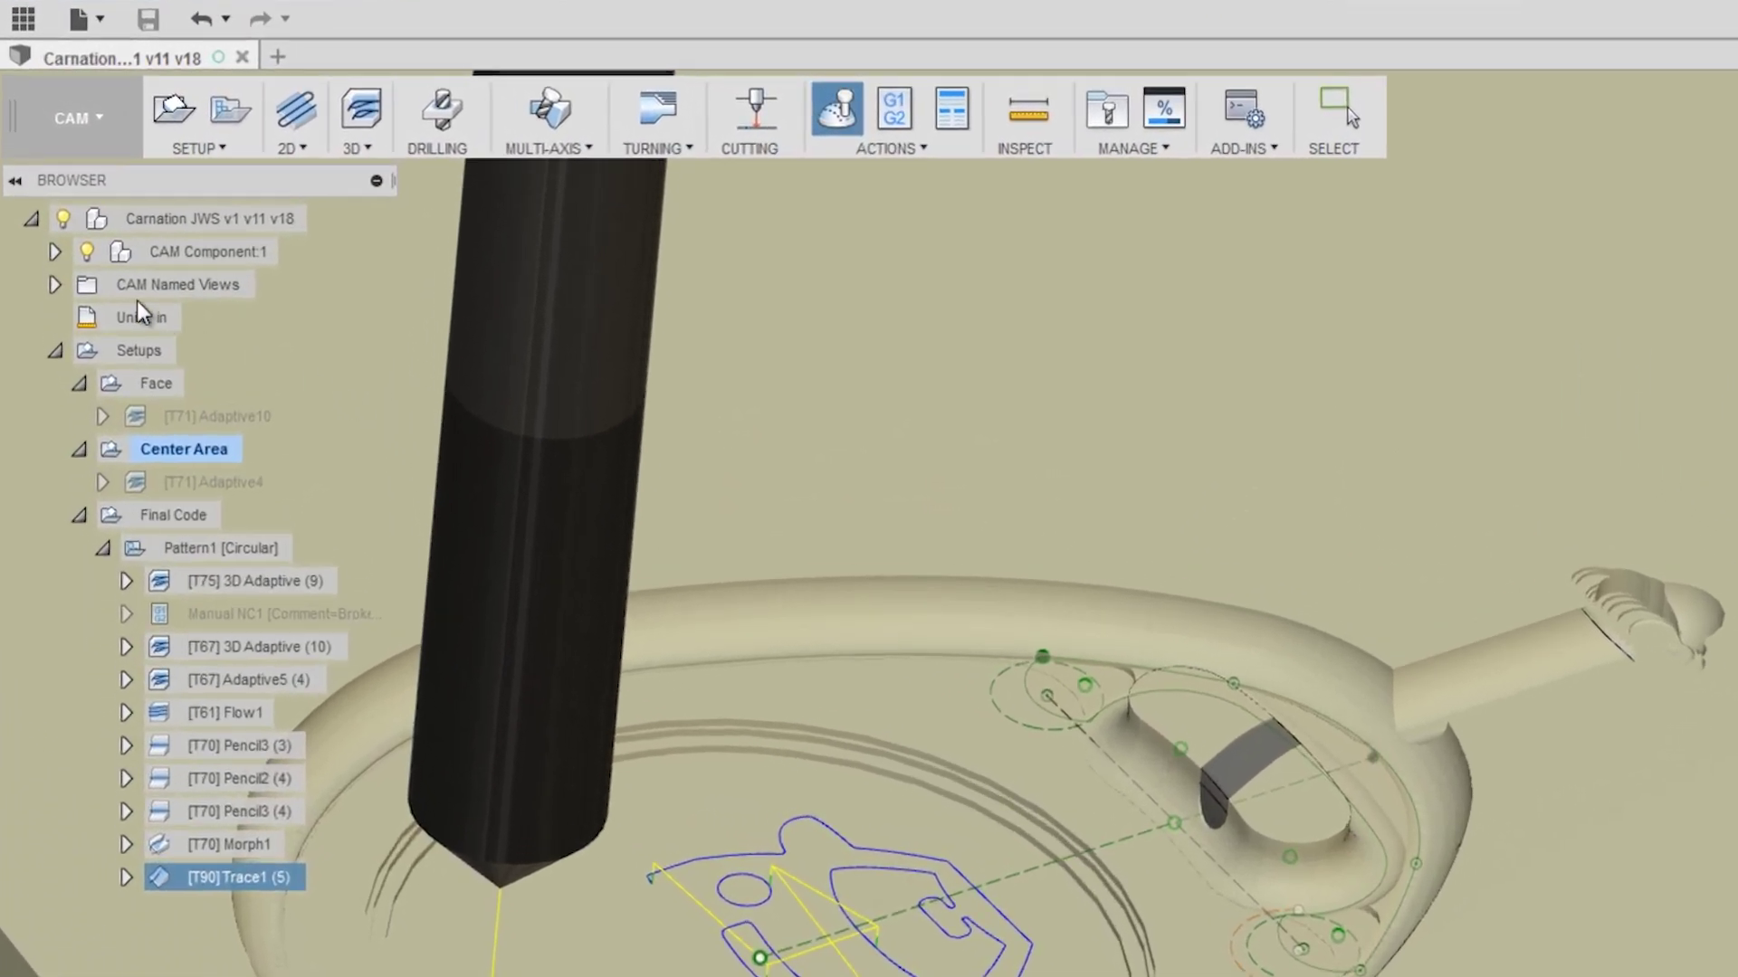
Step: Hide and reshow the CAM Component:1 model, then exit Simulate
click(86, 253)
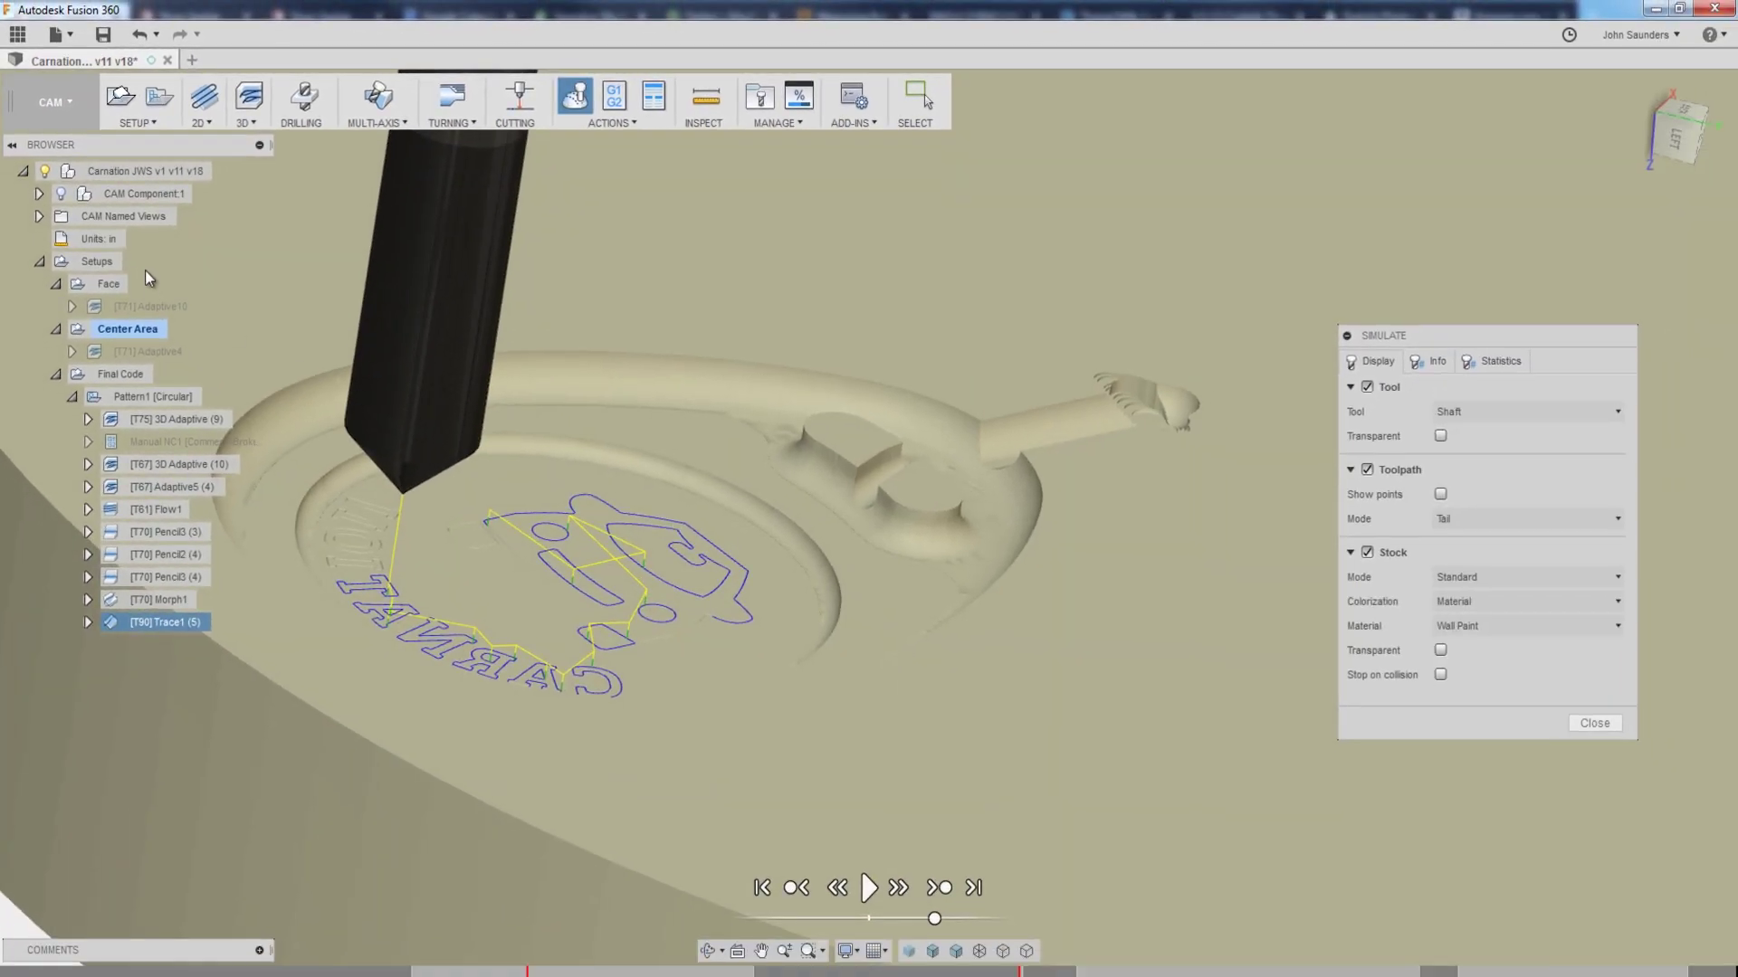
click(62, 195)
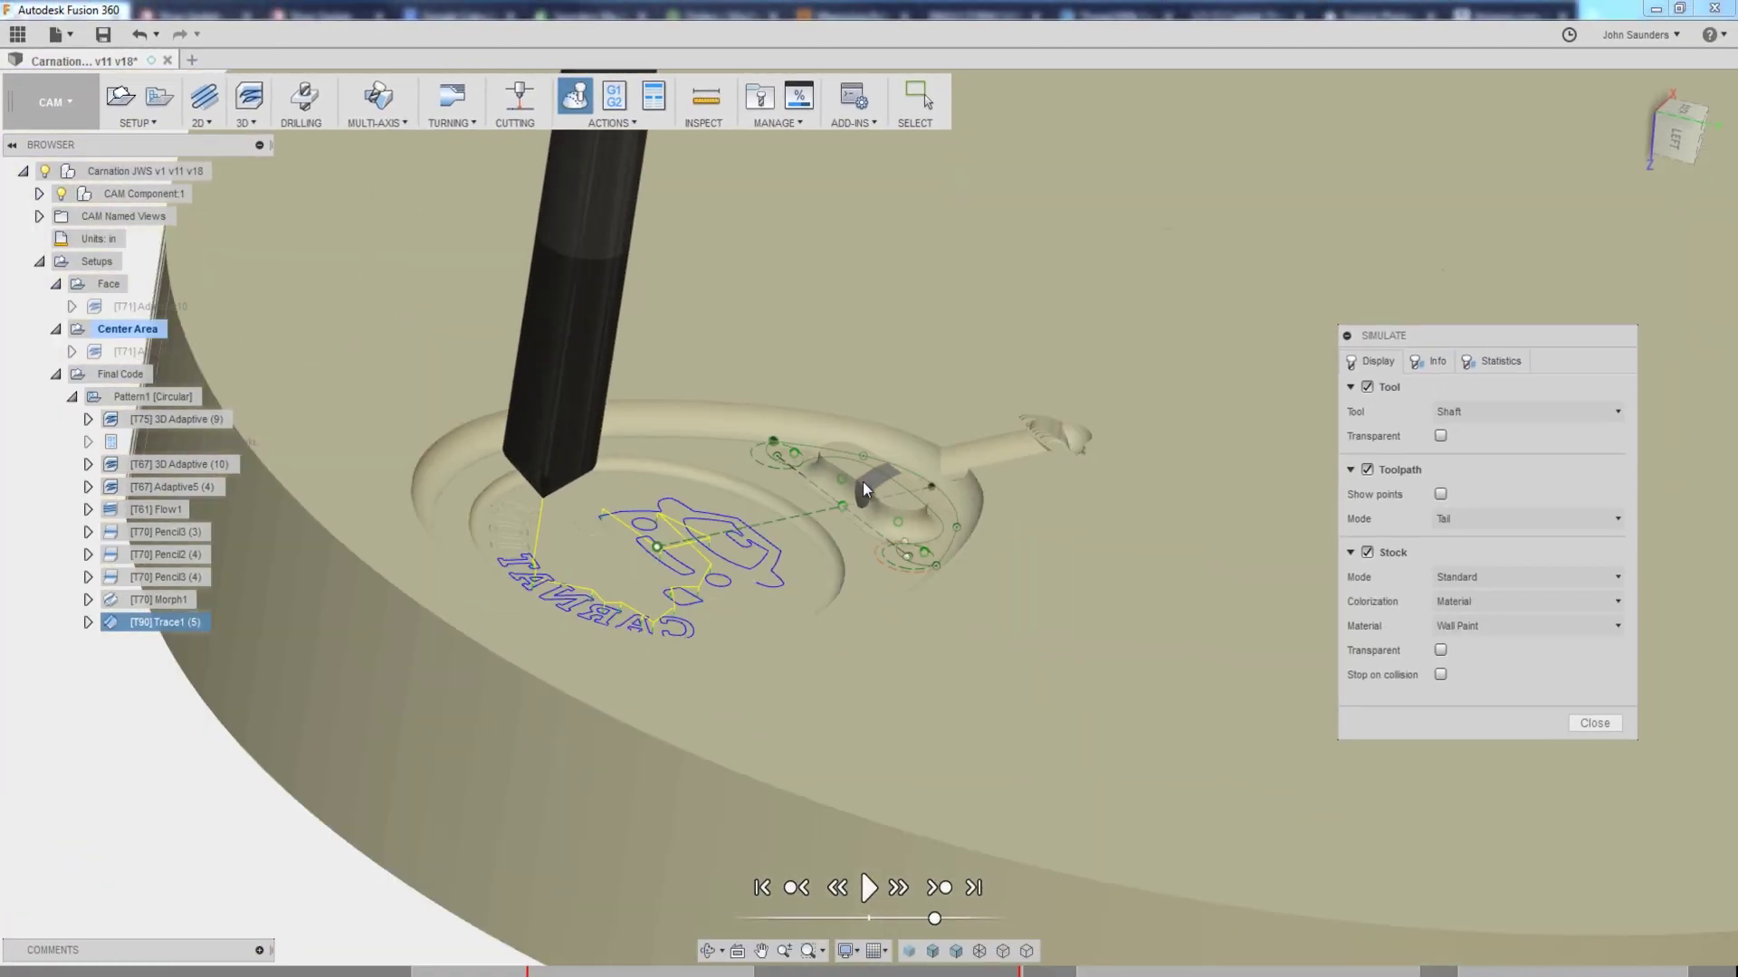
scroll(861, 482, up, 6)
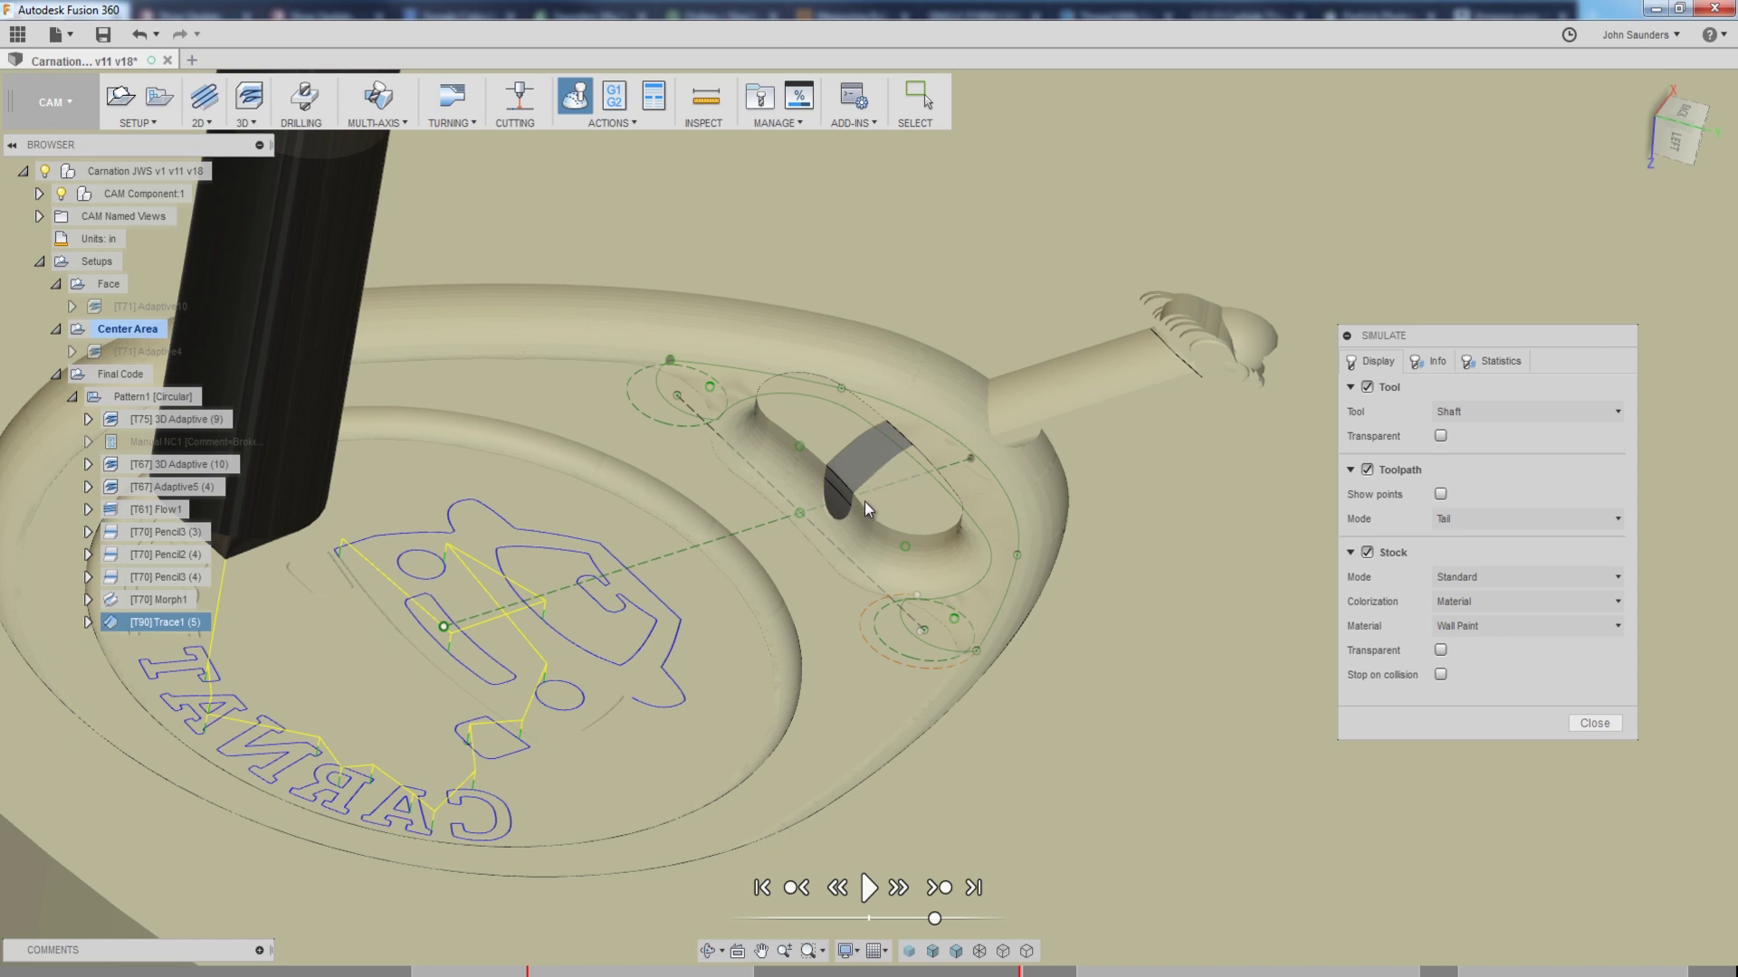
key(Escape)
key(Escape)
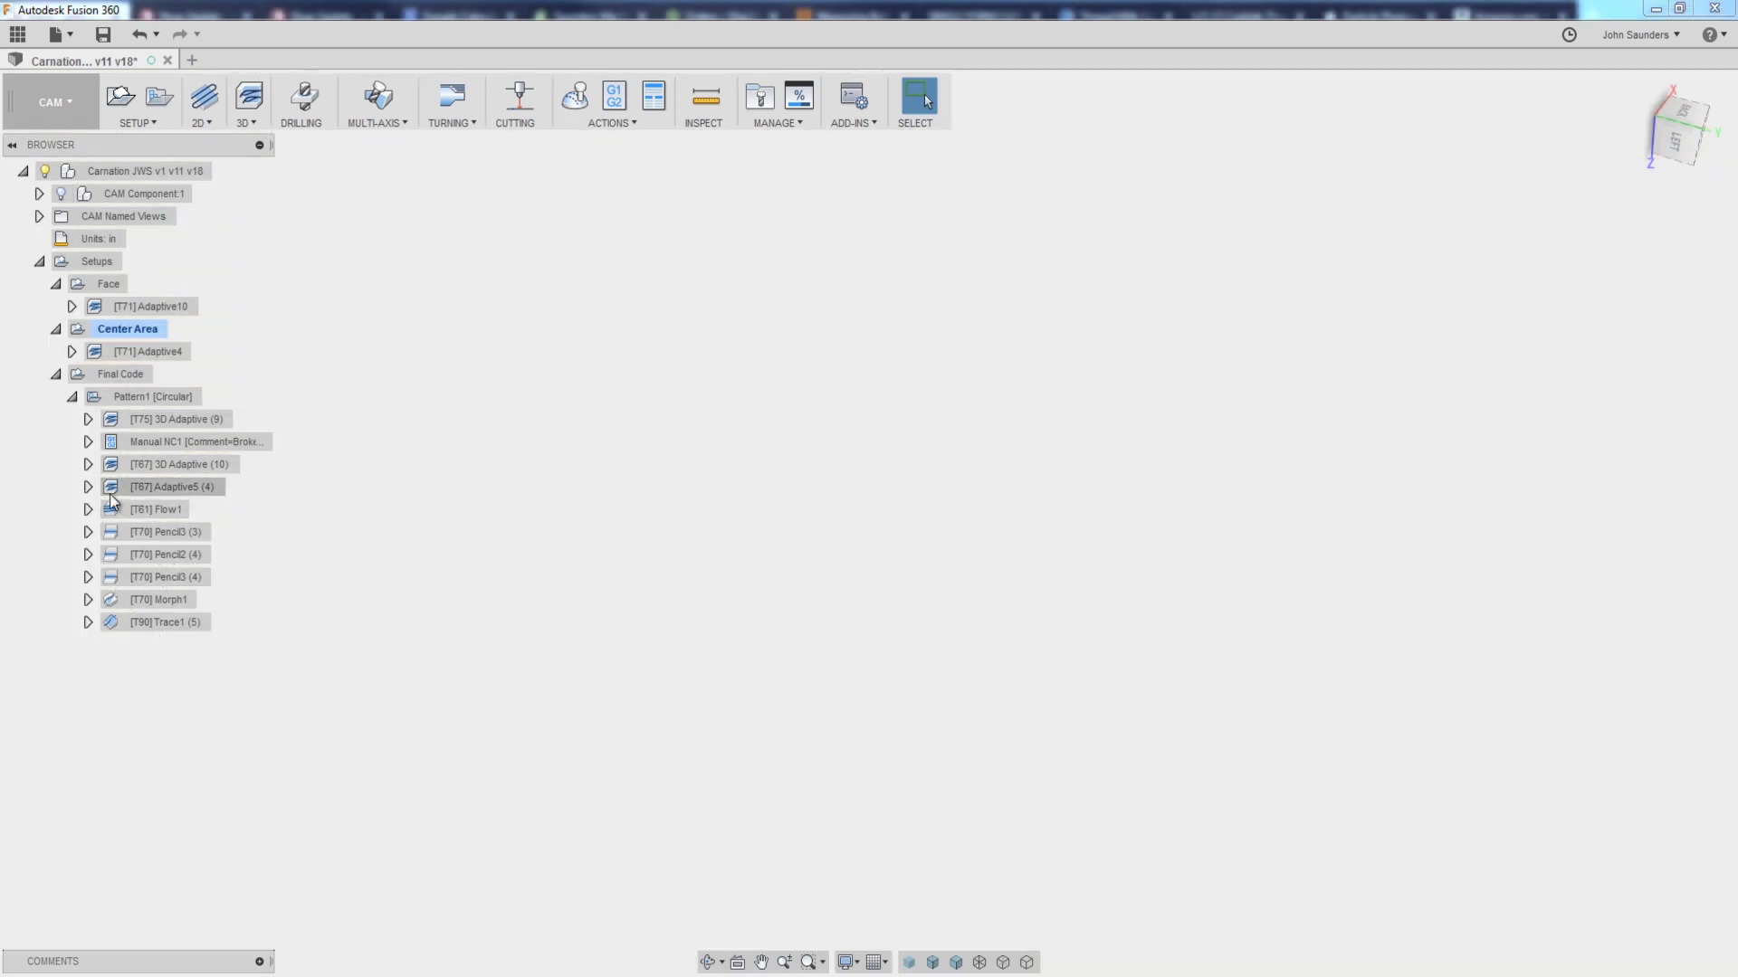
Step: Show the Pencil2 (4) toolpath with the CAM Component:1 model visible, then edit the operation
click(152, 488)
click(165, 532)
click(168, 555)
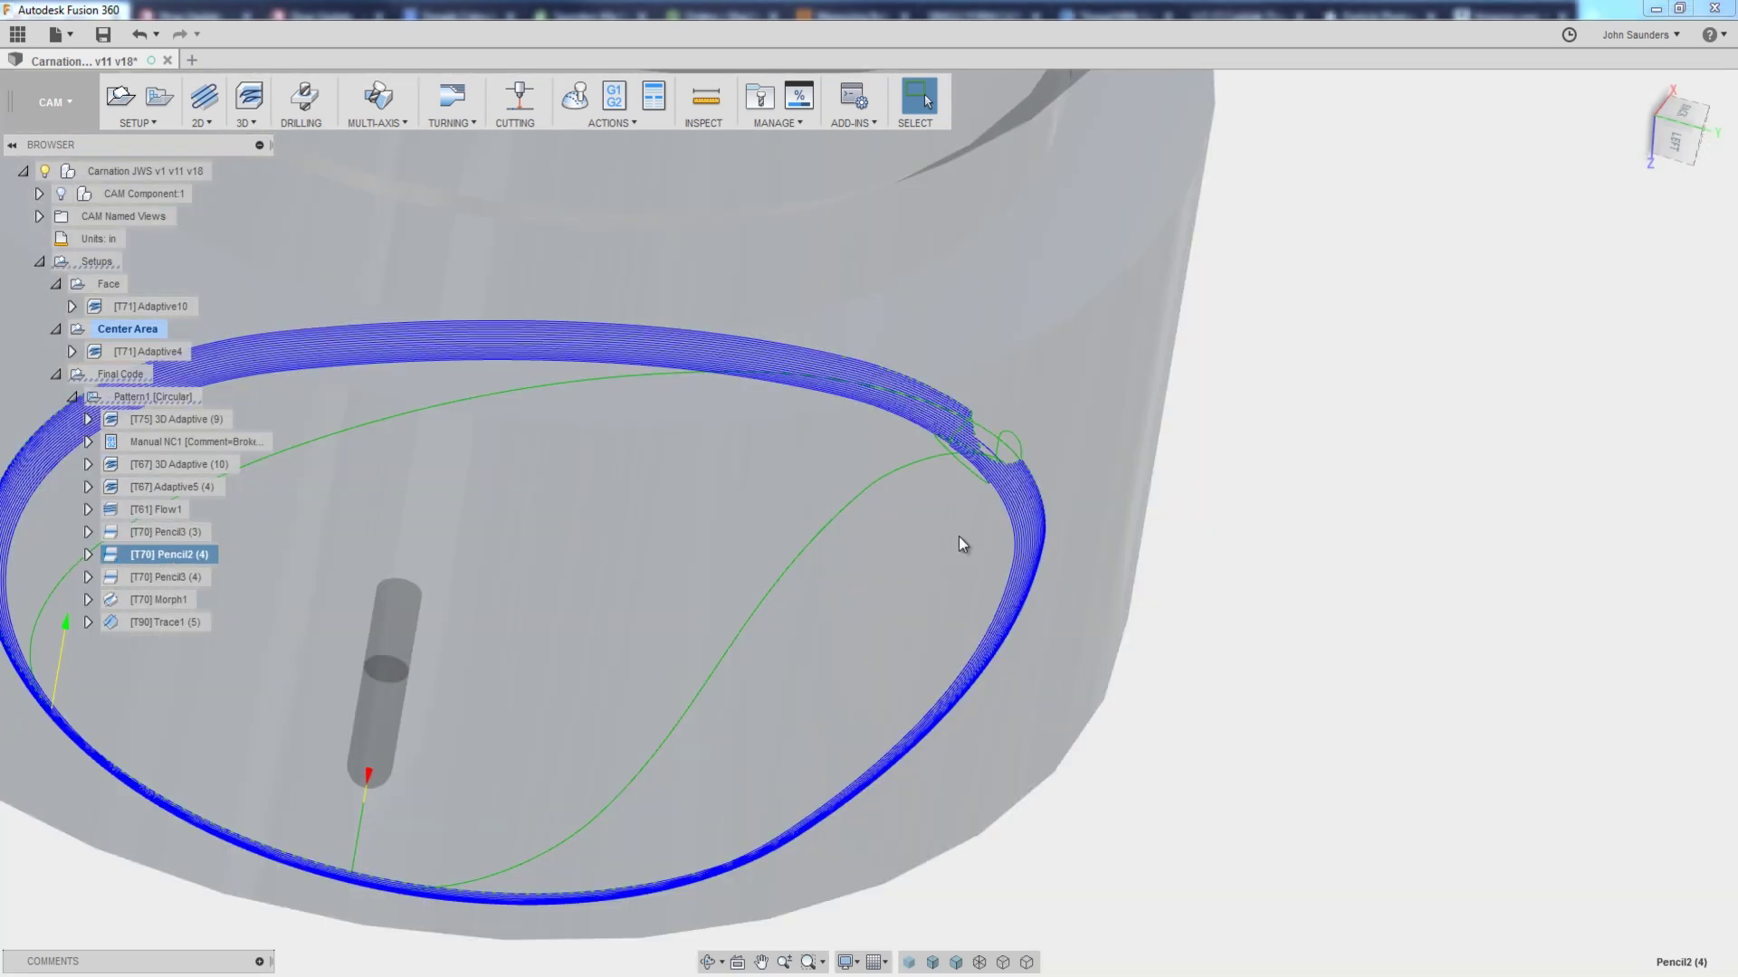
shift+middle_drag(963, 540, 891, 604)
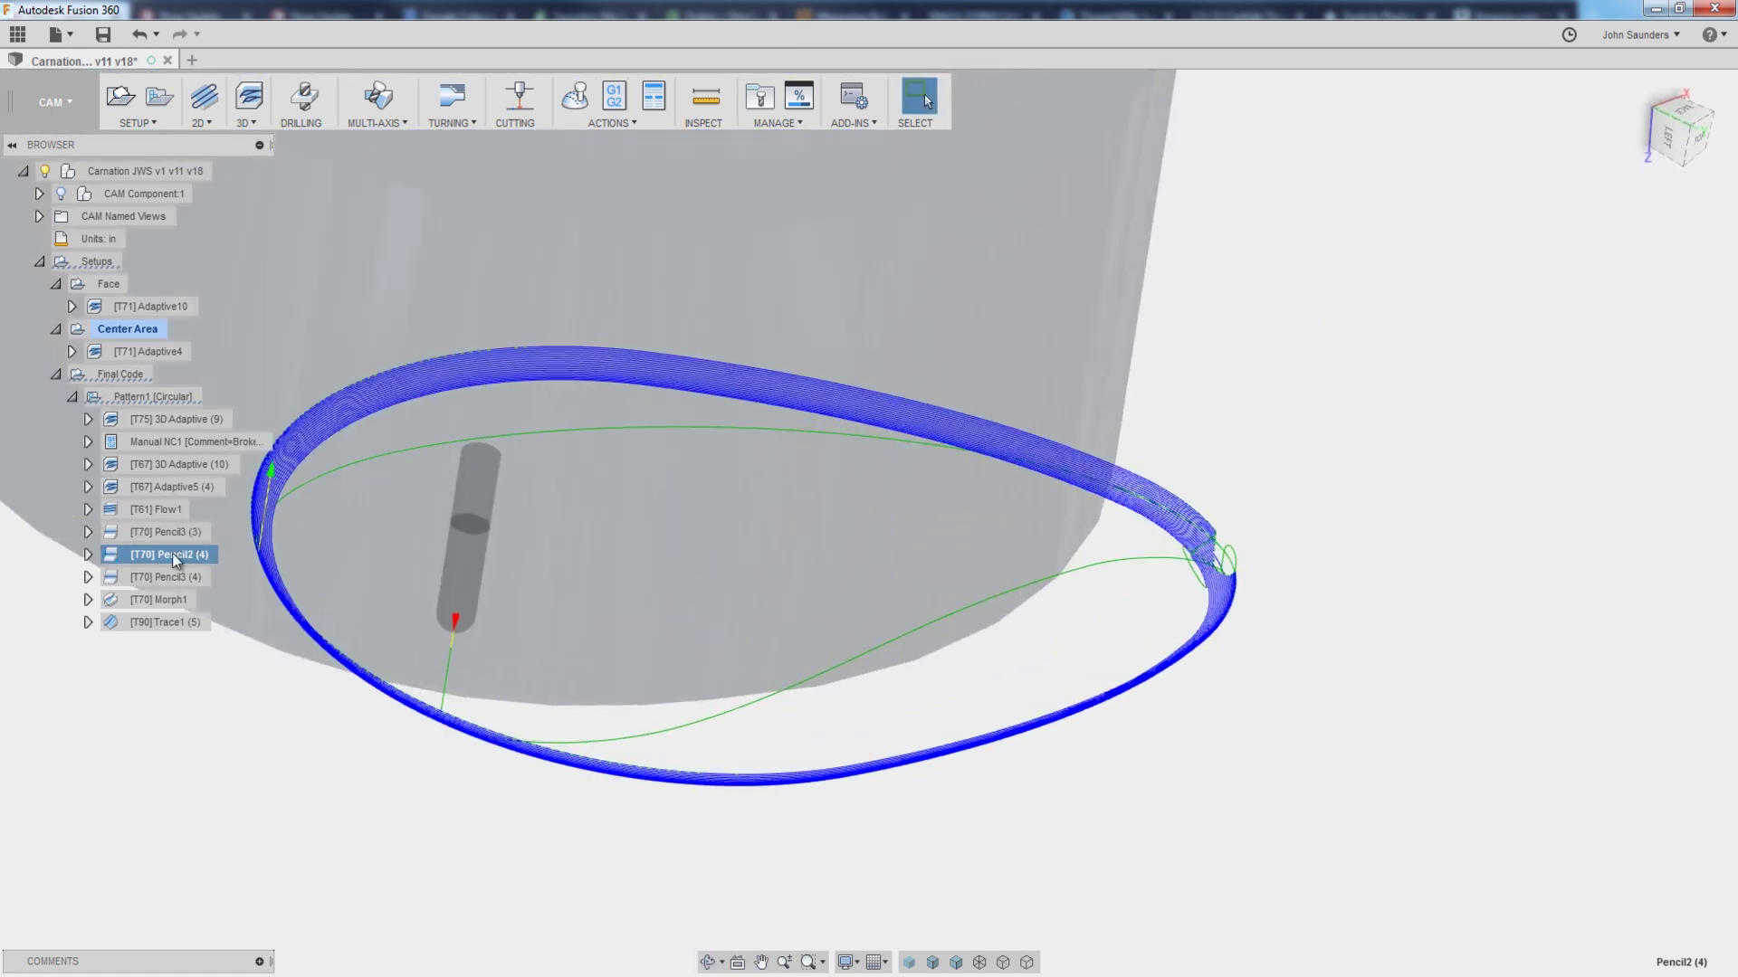
click(60, 193)
scroll(1174, 576, up, 3)
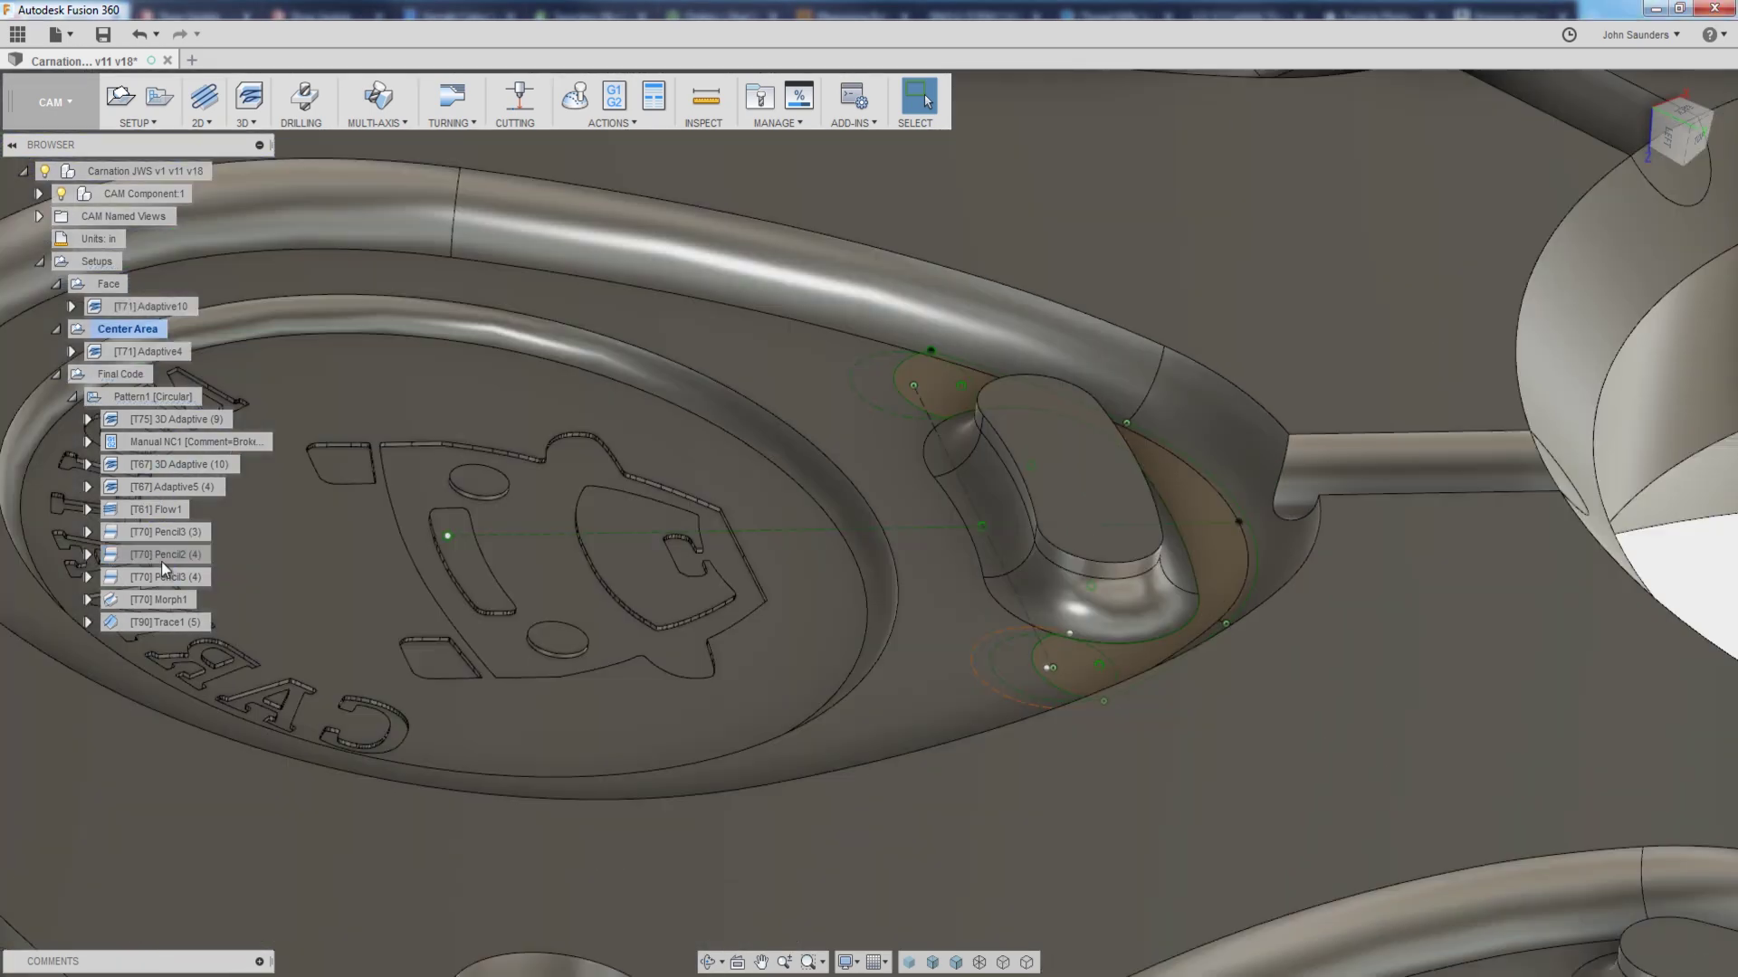
right_click(161, 554)
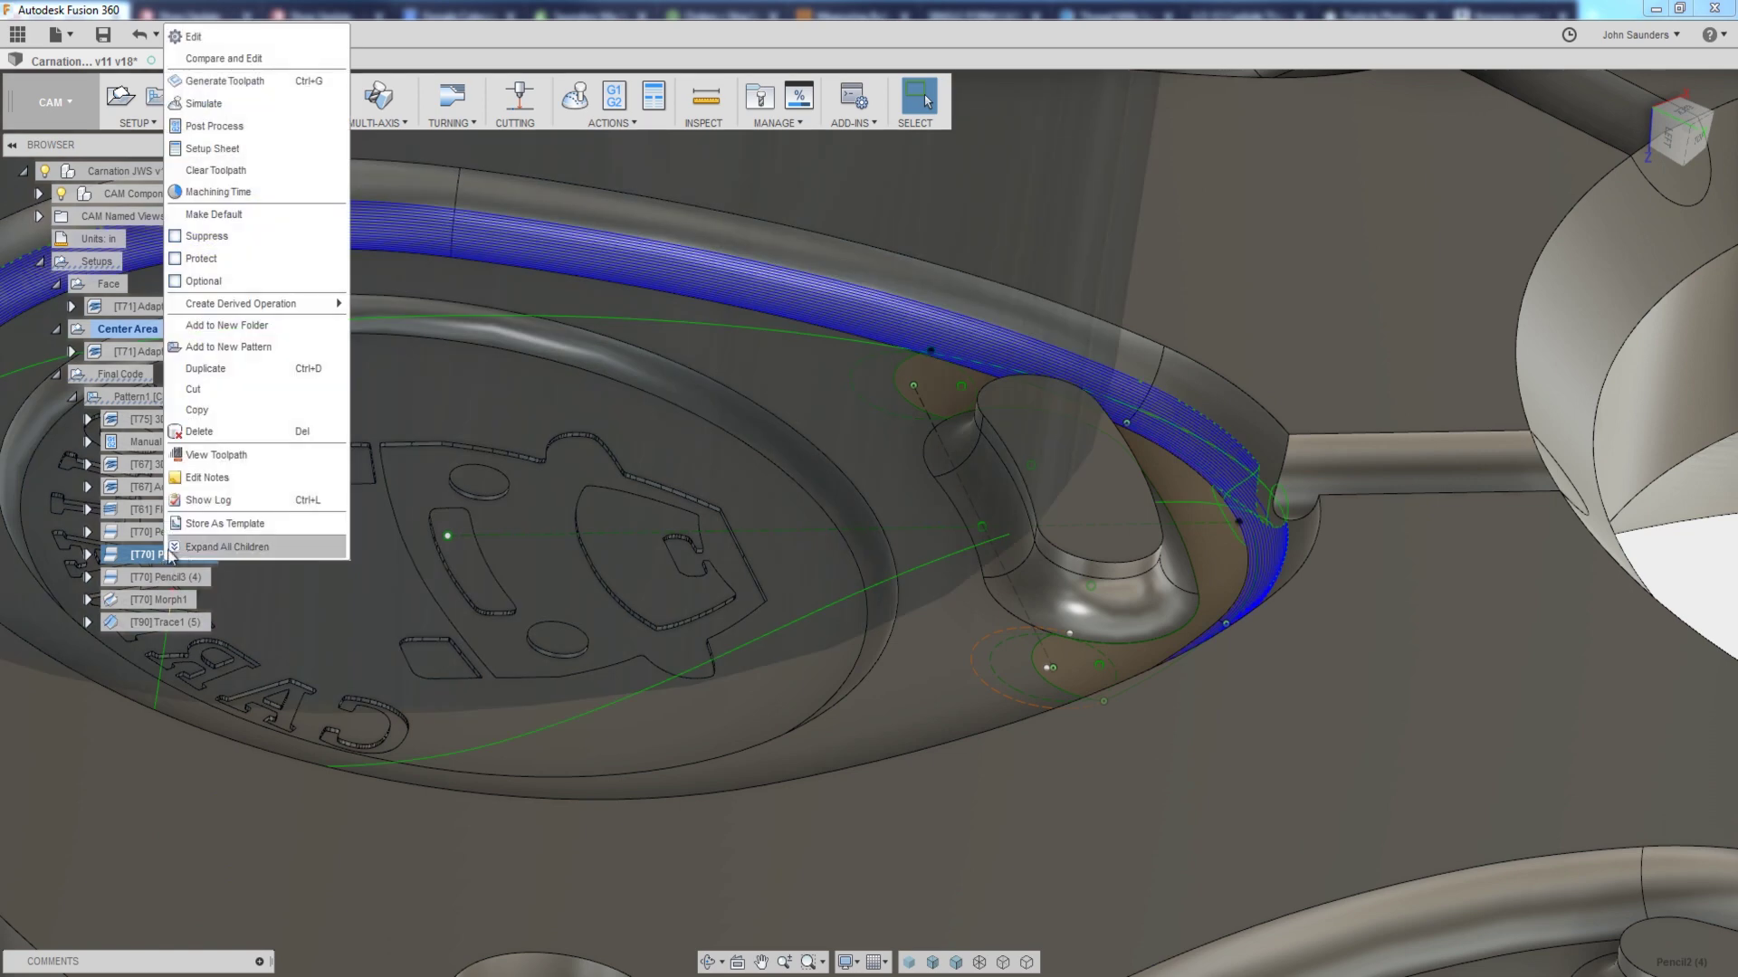
click(230, 41)
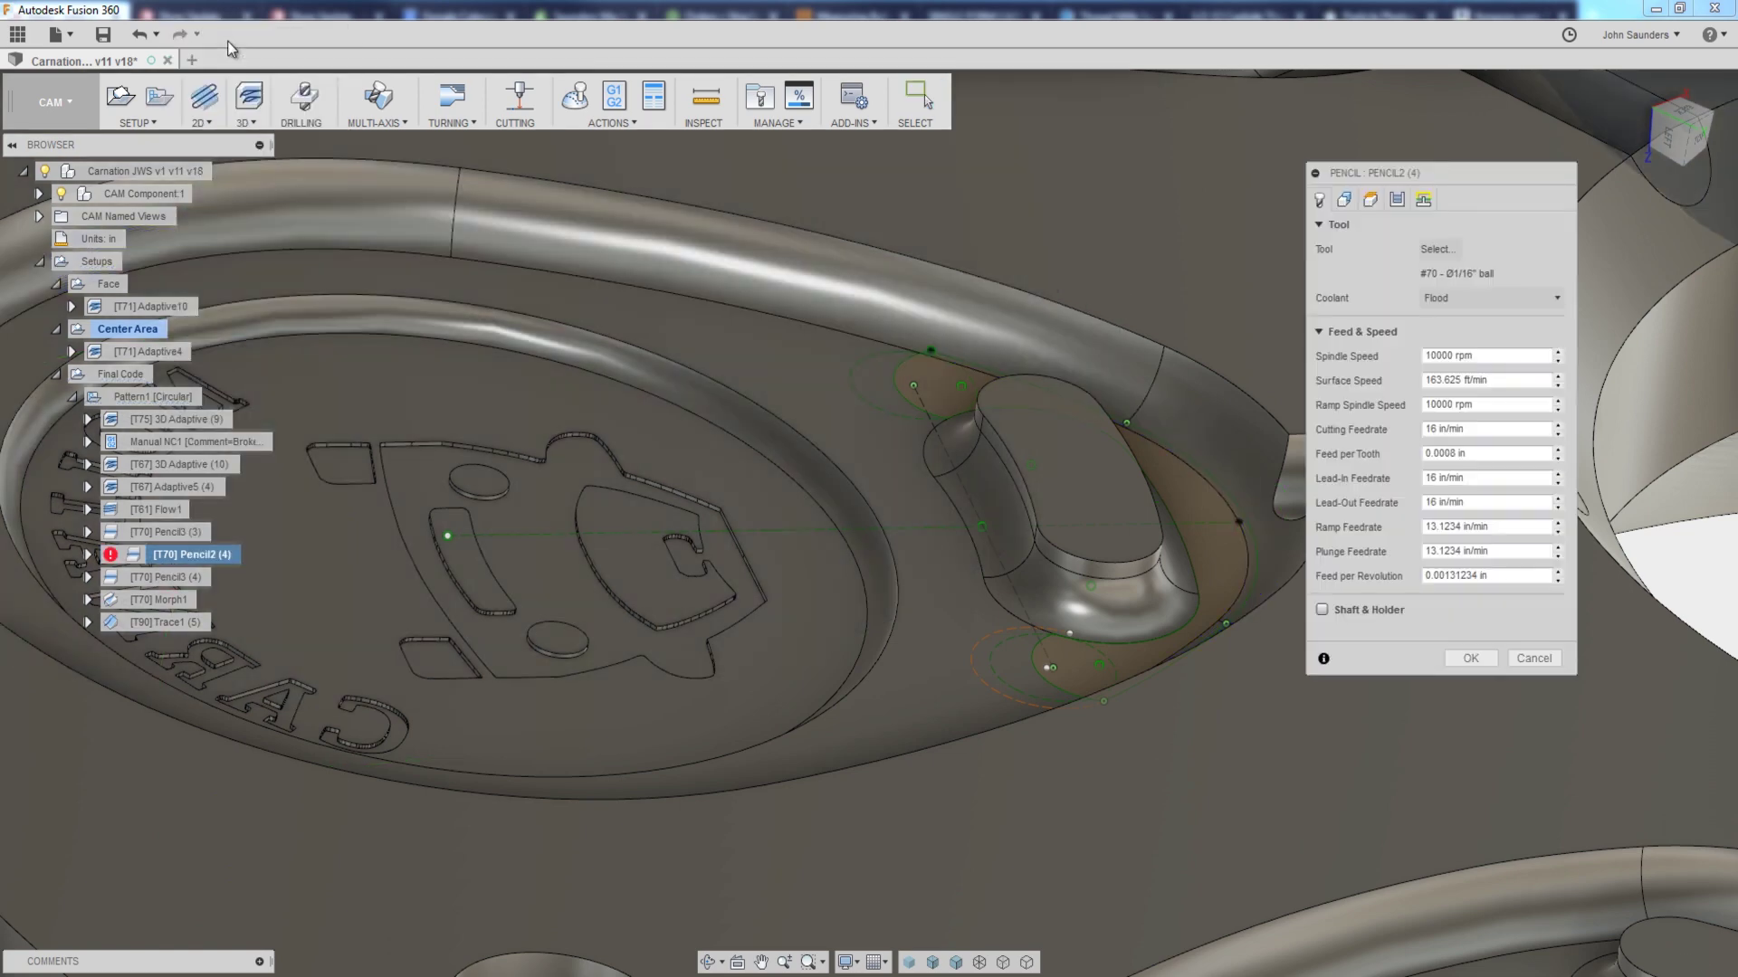
Step: Review the Pencil2 (4) operation's geometry settings
click(1344, 201)
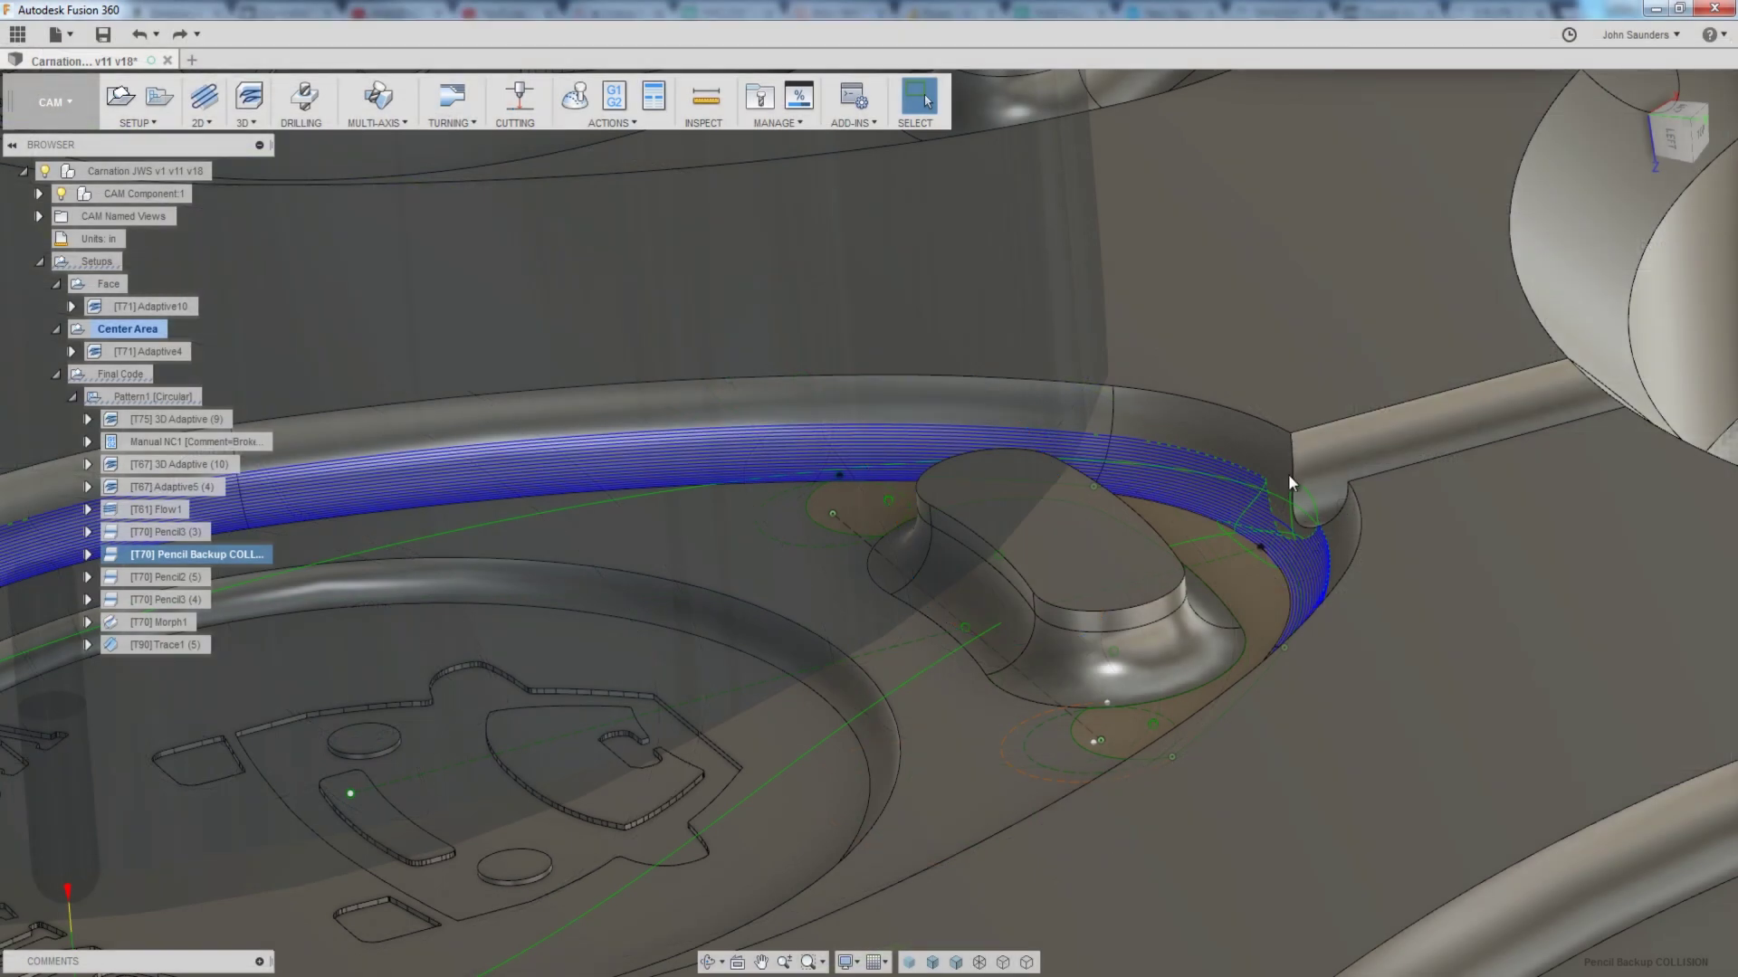
scroll(1280, 496, down, 5)
scroll(1303, 502, up, 5)
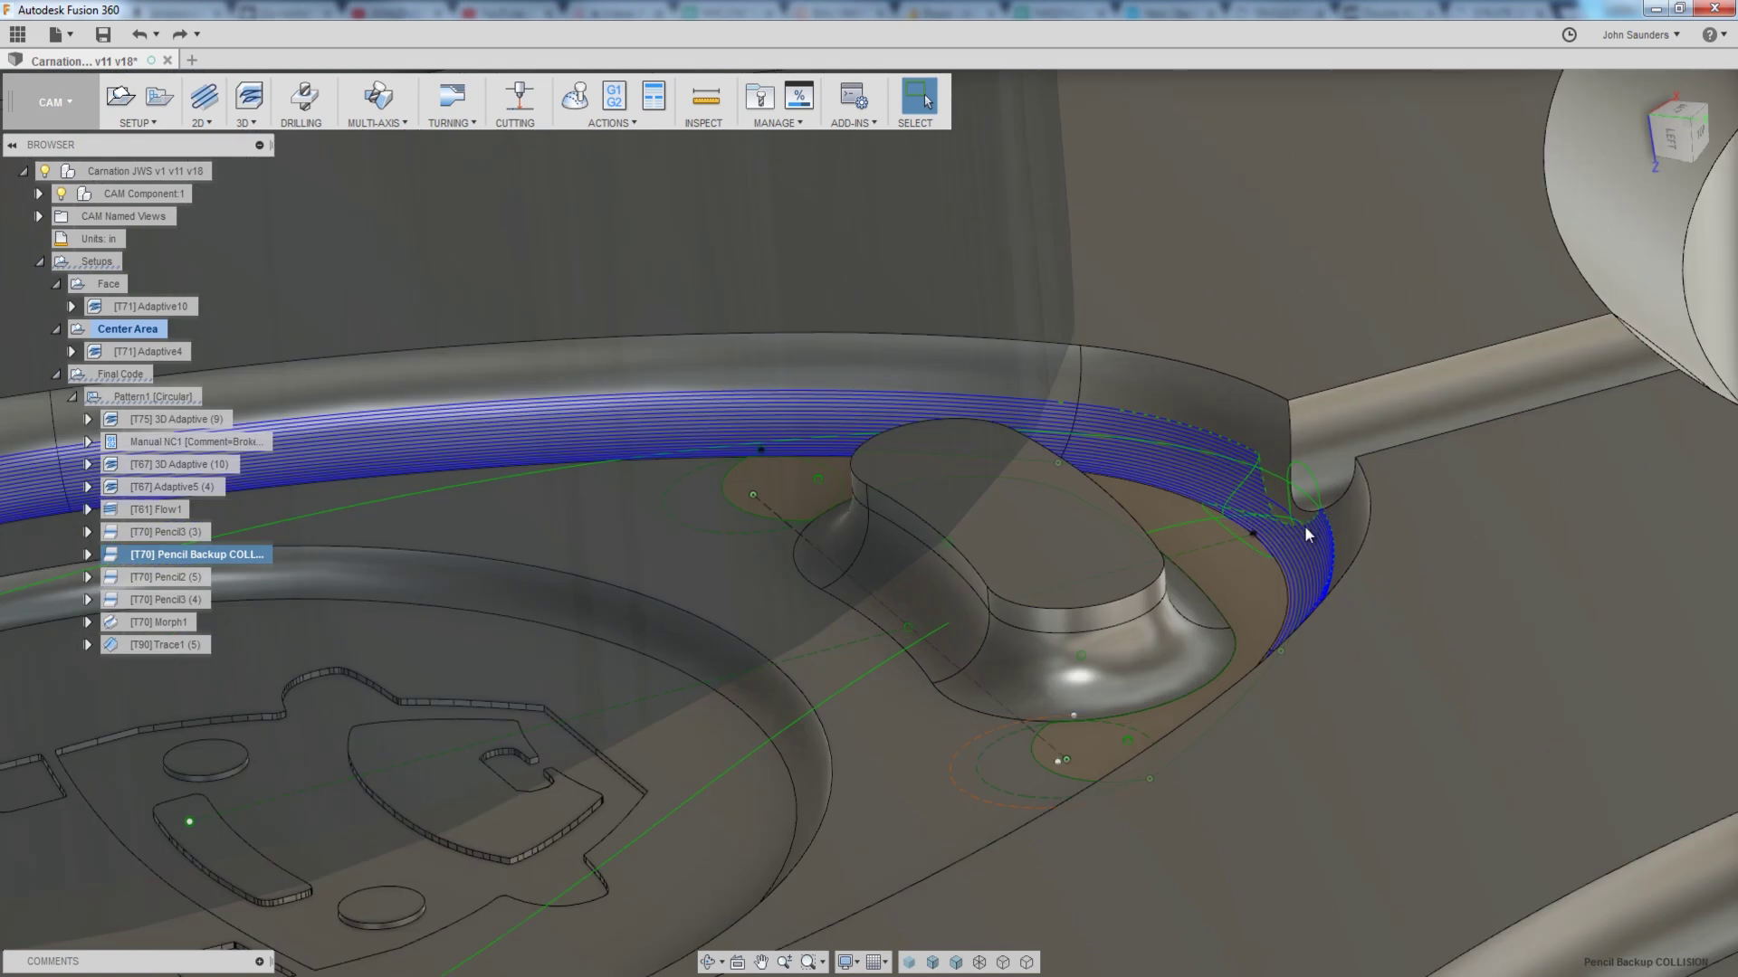
scroll(1306, 534, down, 2)
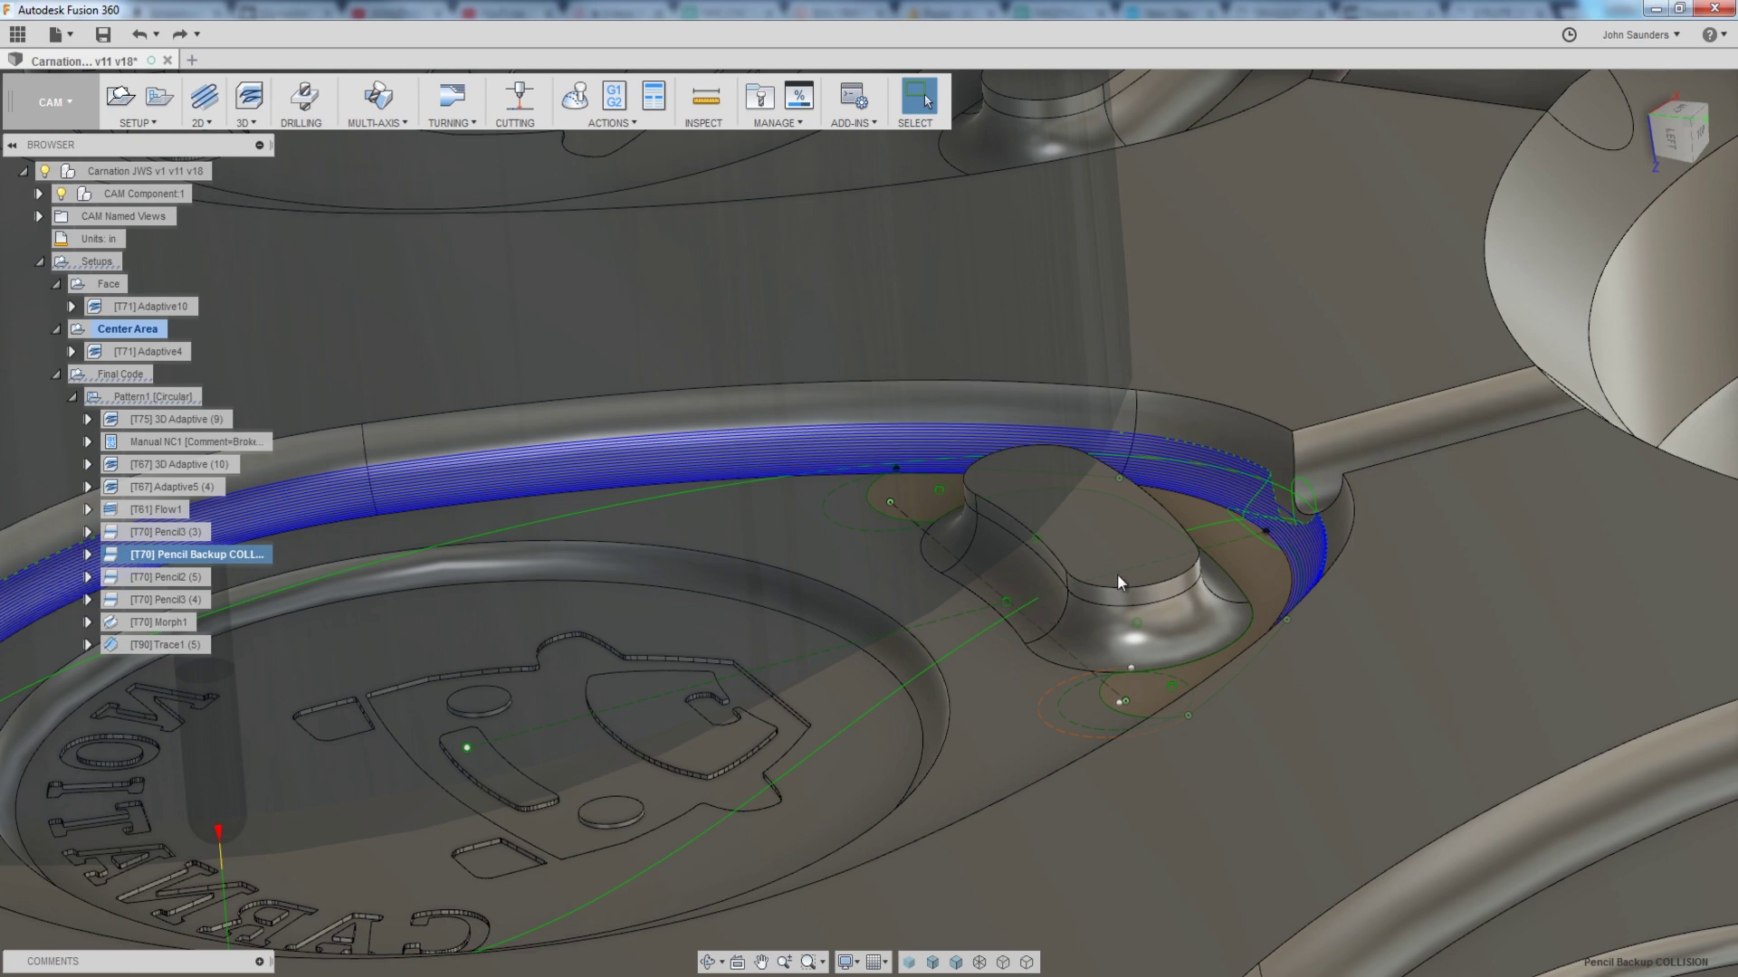
Step: Edit Pencil Backup Collision and highlight its four selected model faces in the Geometry tab
right_click(199, 561)
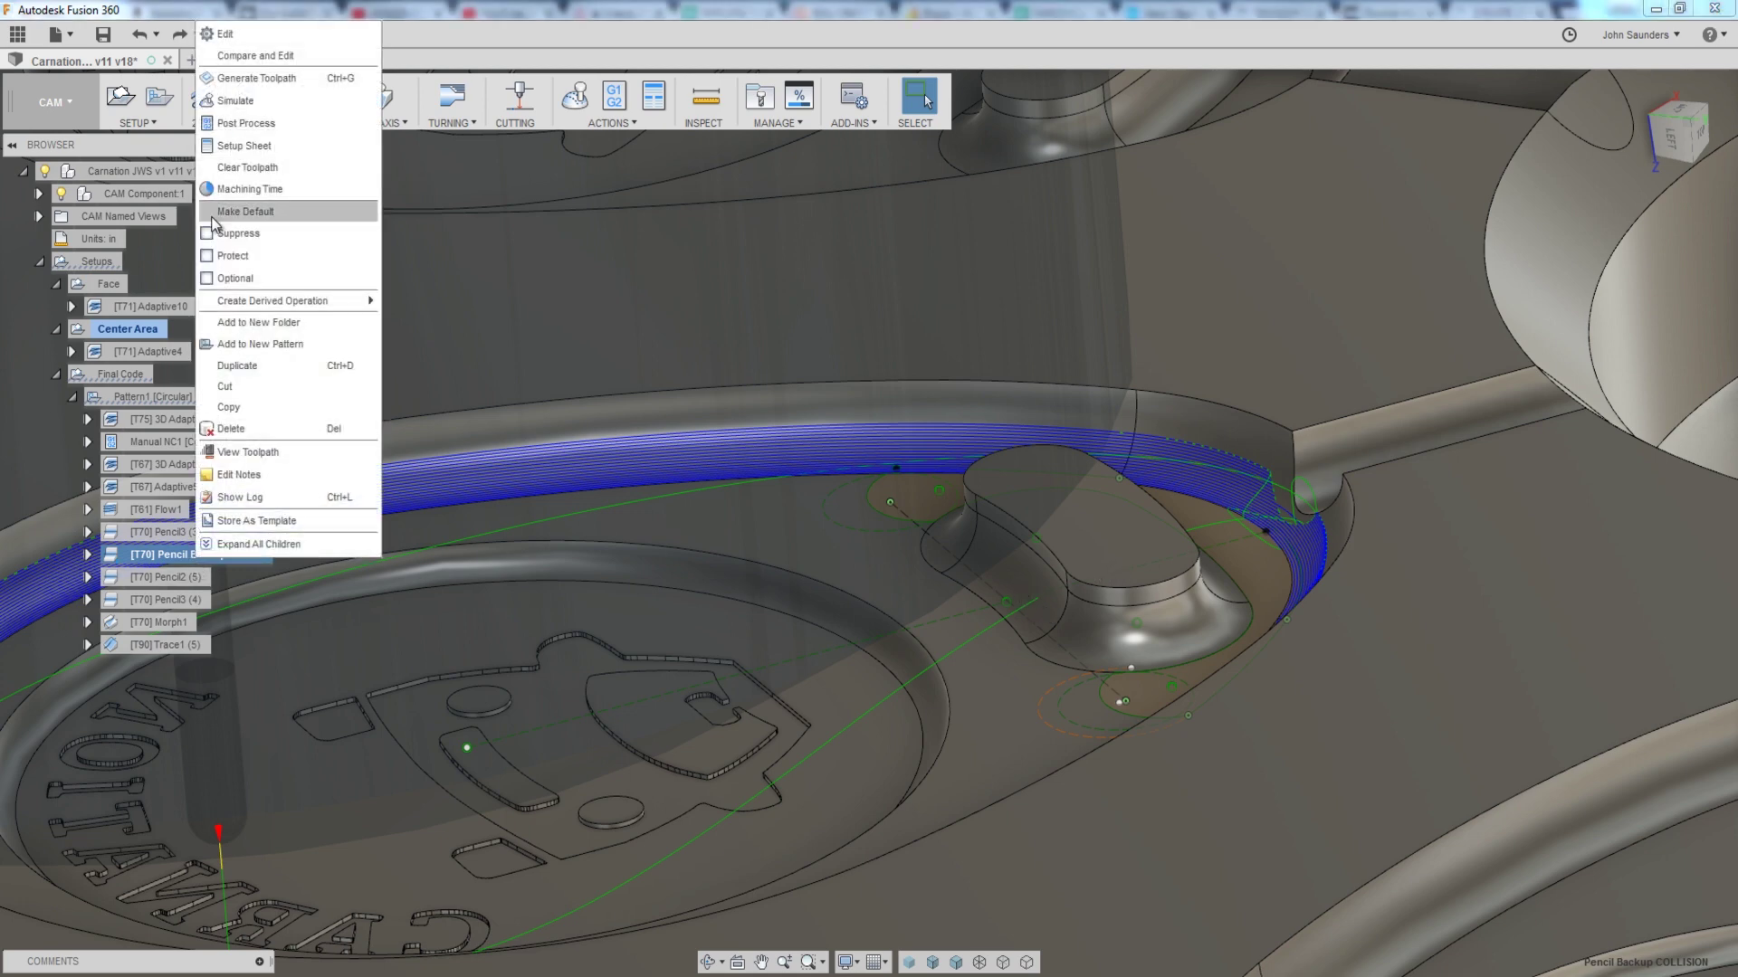
click(226, 34)
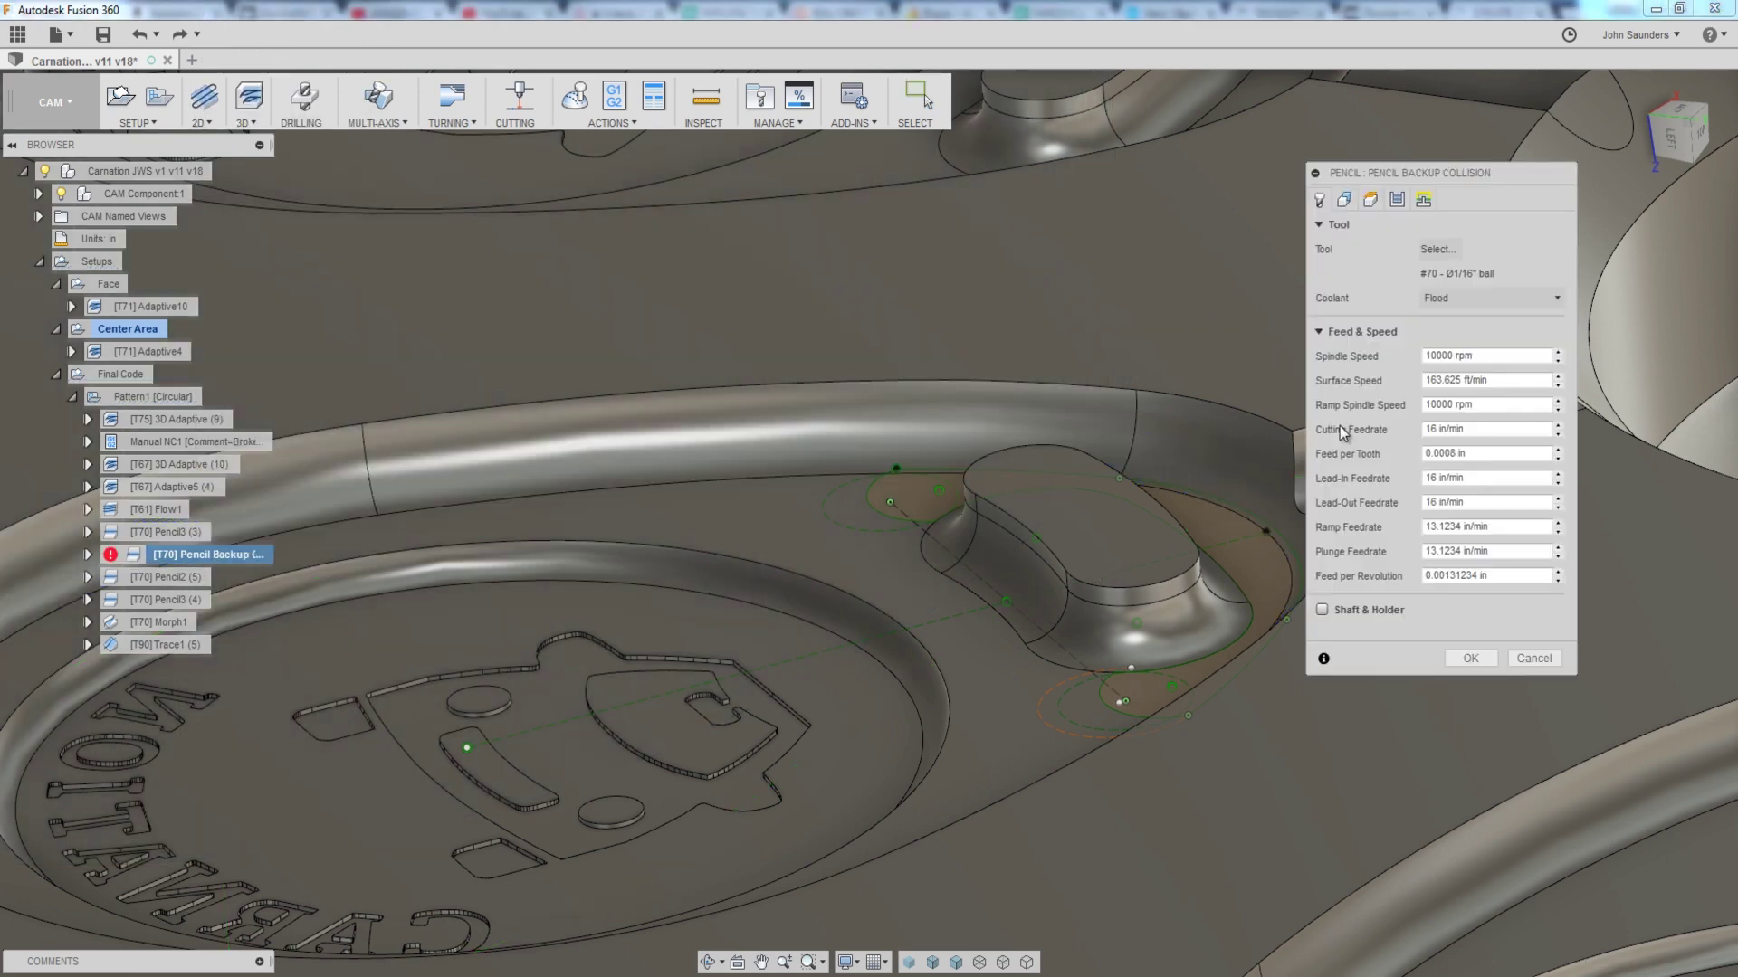
click(1346, 200)
click(1485, 532)
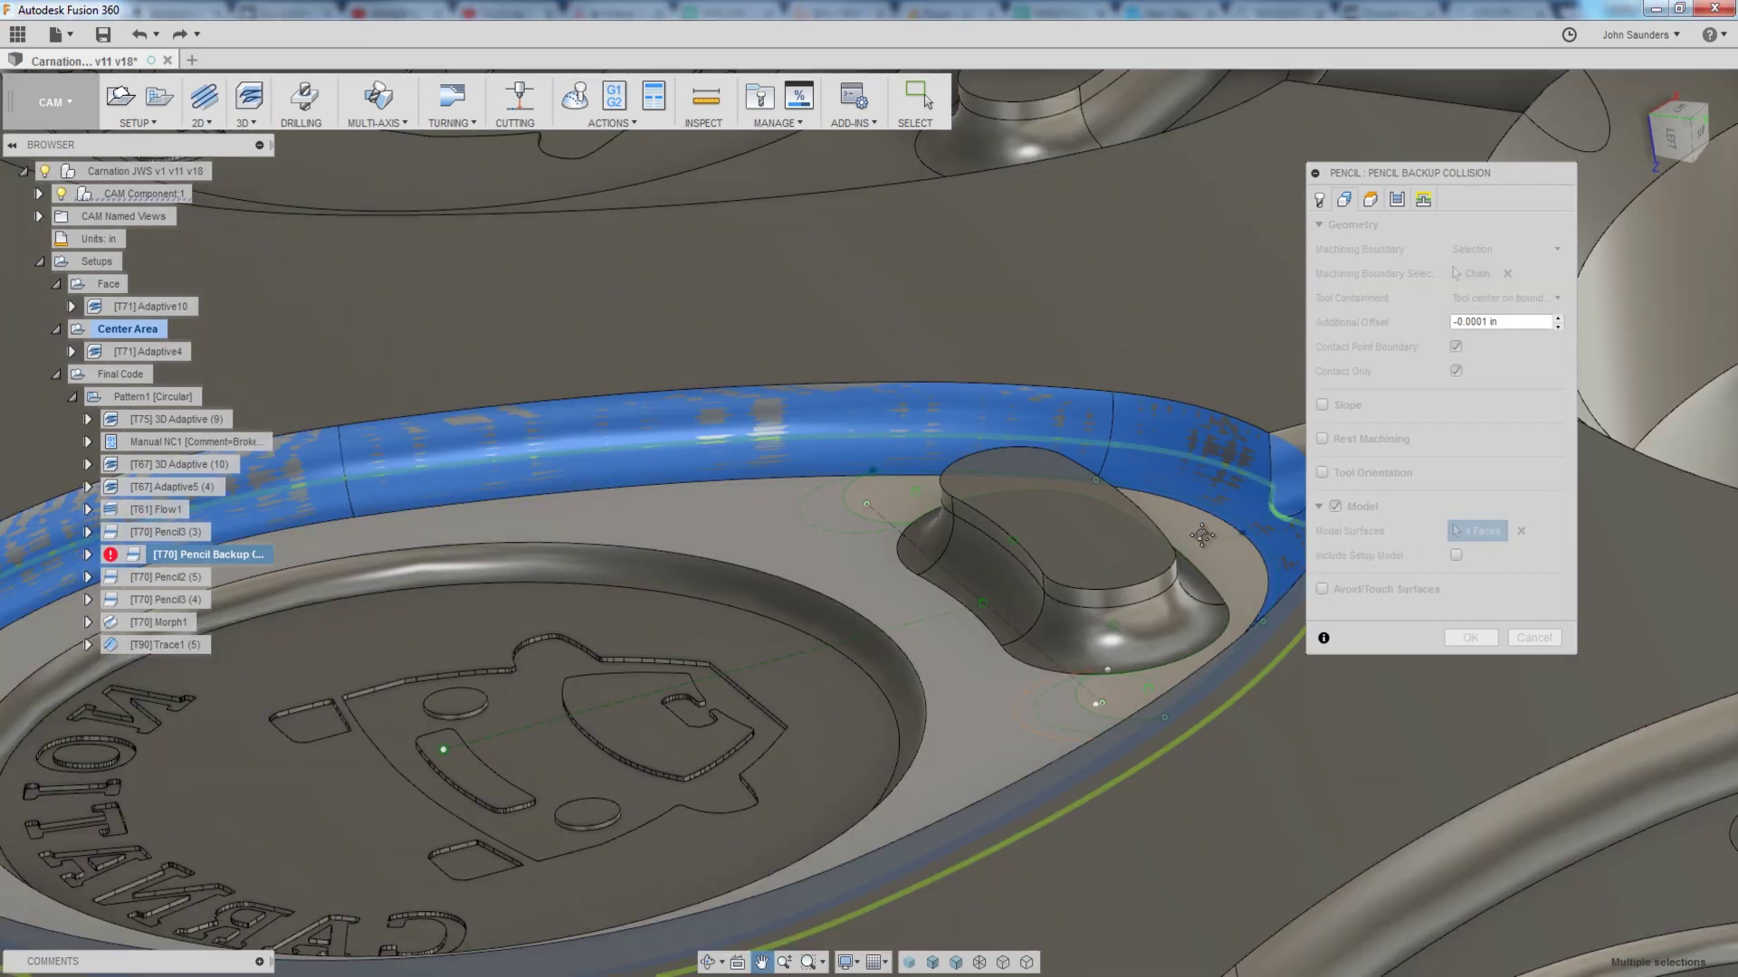
scroll(1245, 479, up, 3)
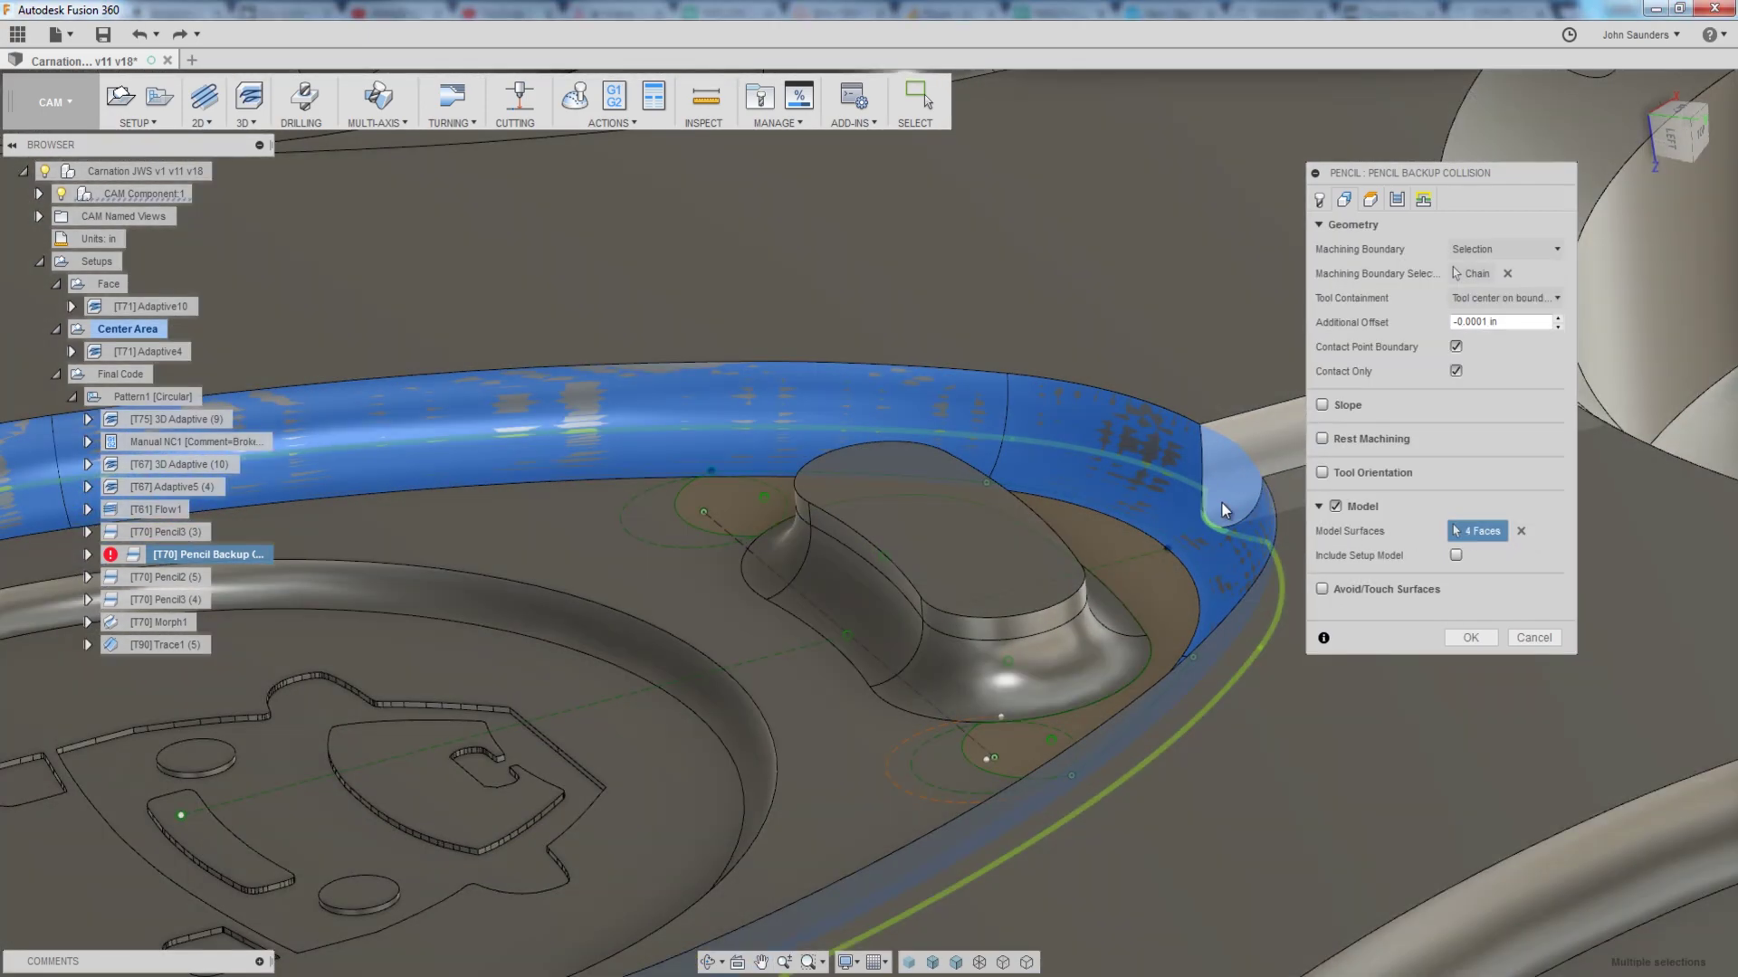
mouse_move(1221, 503)
shift+middle_down()
mouse_move(1219, 469)
mouse_move(1188, 507)
shift+middle_up()
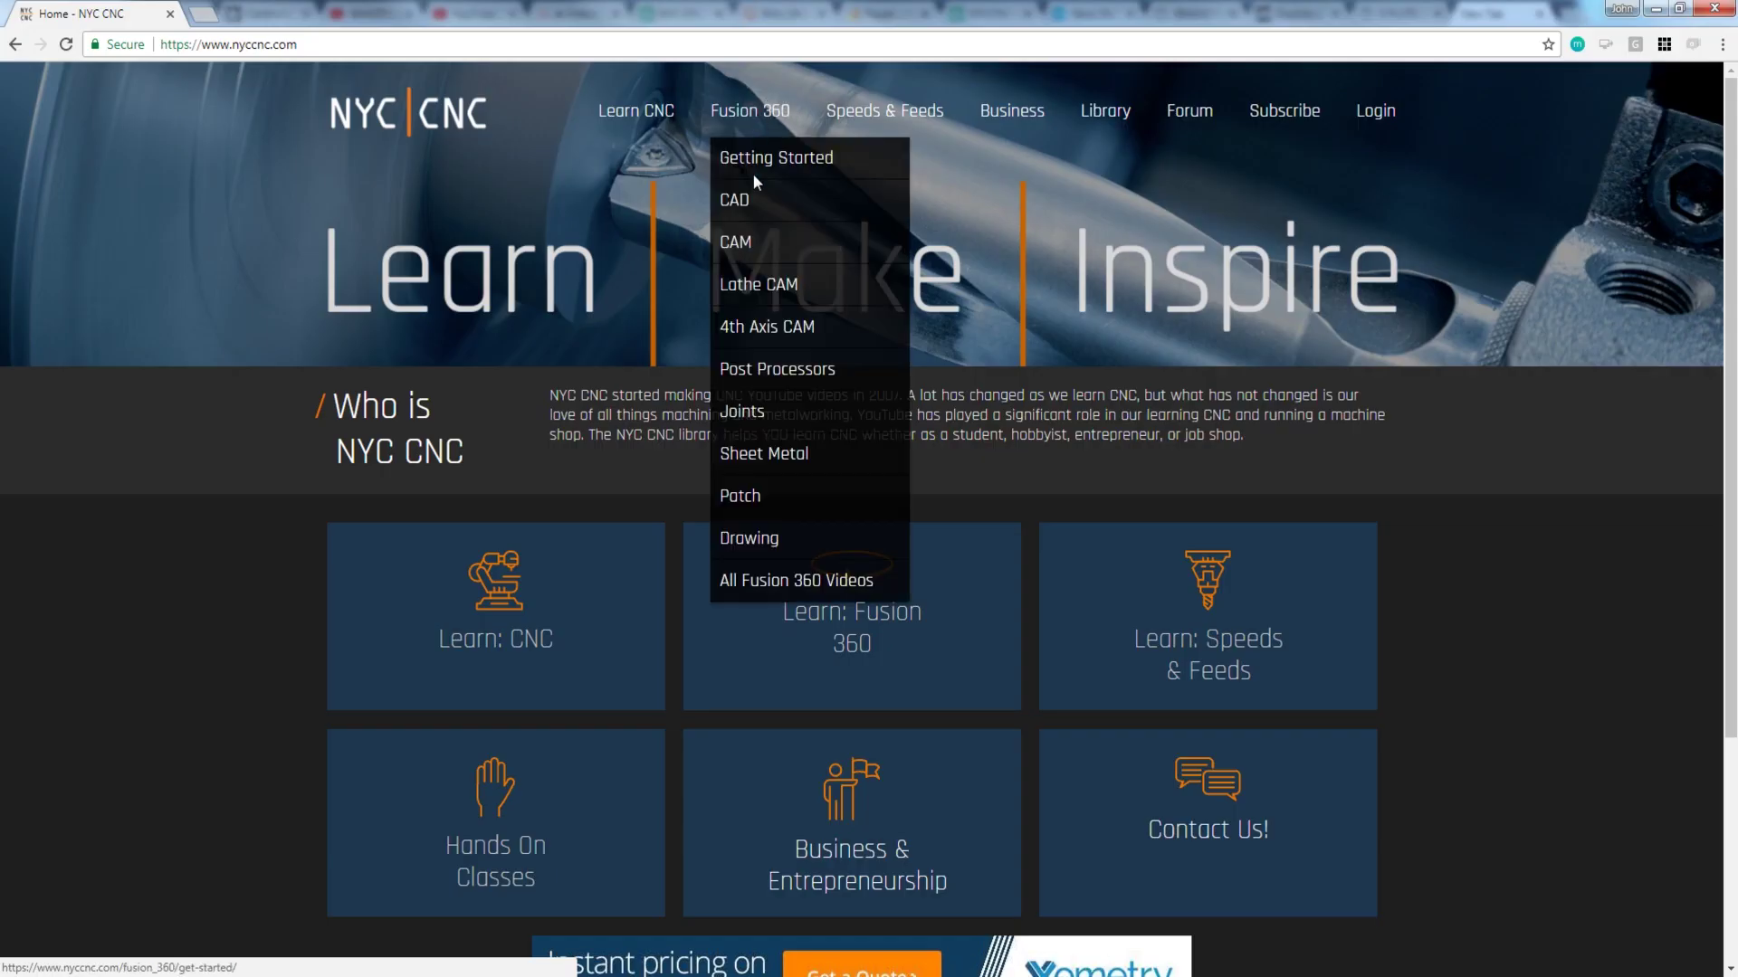
Step: Browse NYC CNC's Fusion 360 CAM tutorials and filter the library to 3 Axis CAM videos
click(745, 245)
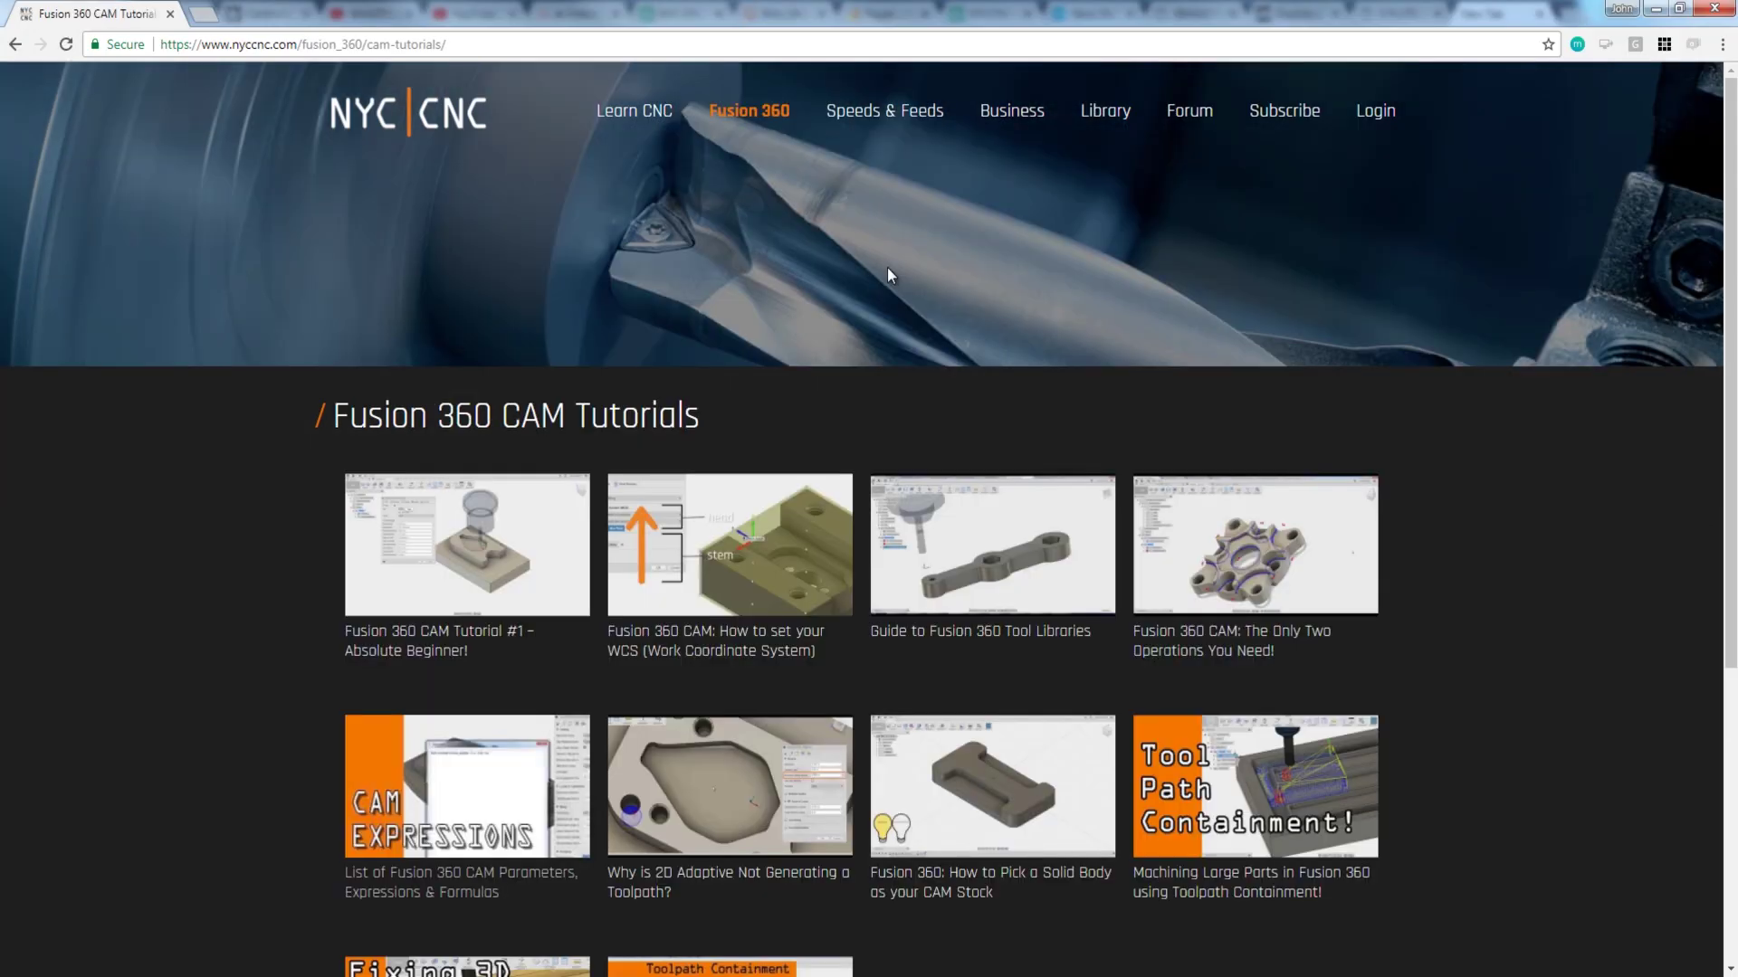
scroll(1339, 360, down, 1)
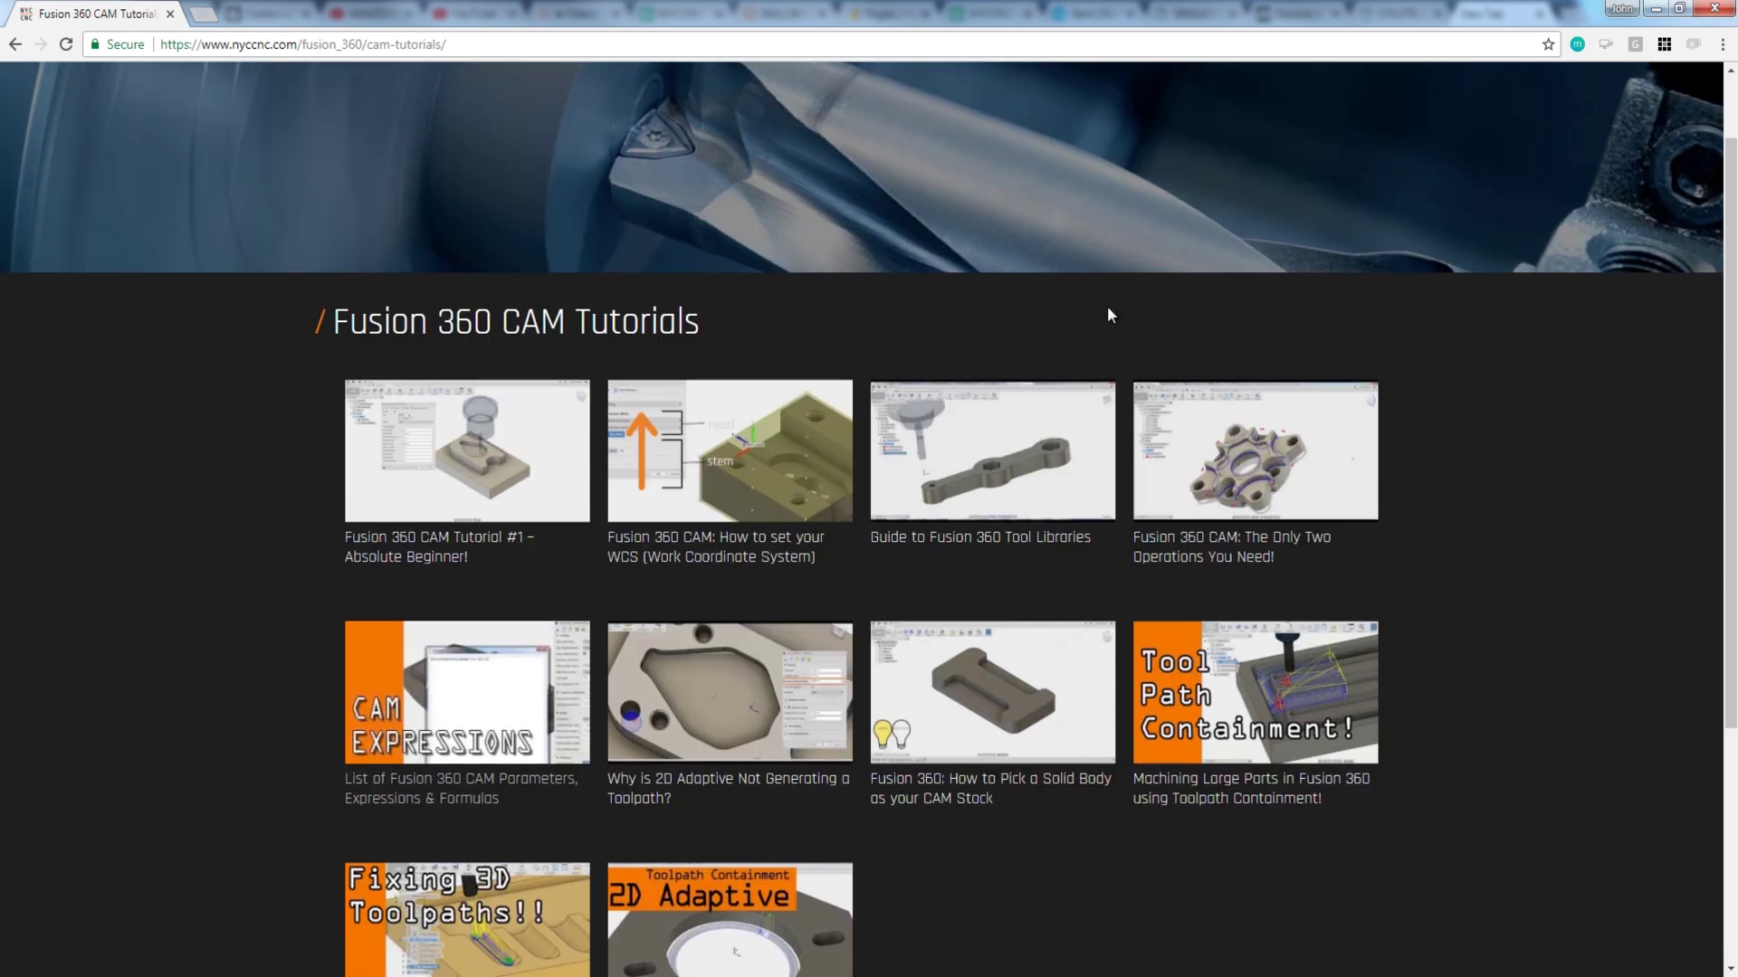
scroll(1105, 299, up, 1)
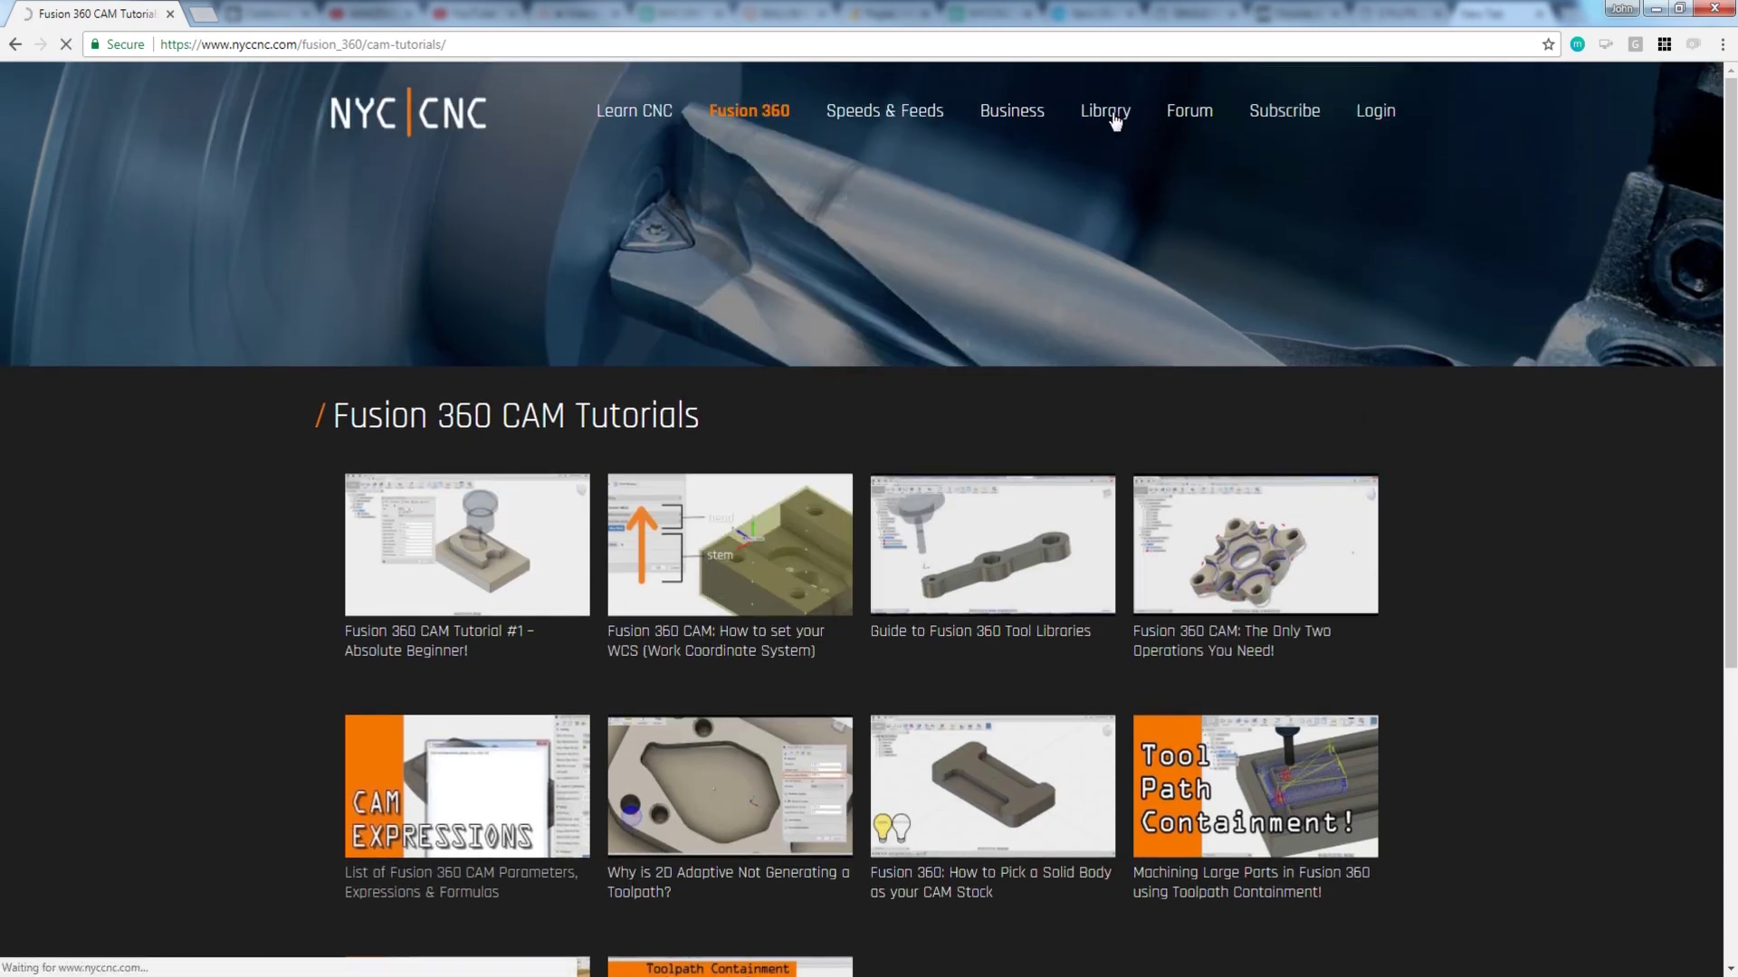
click(423, 468)
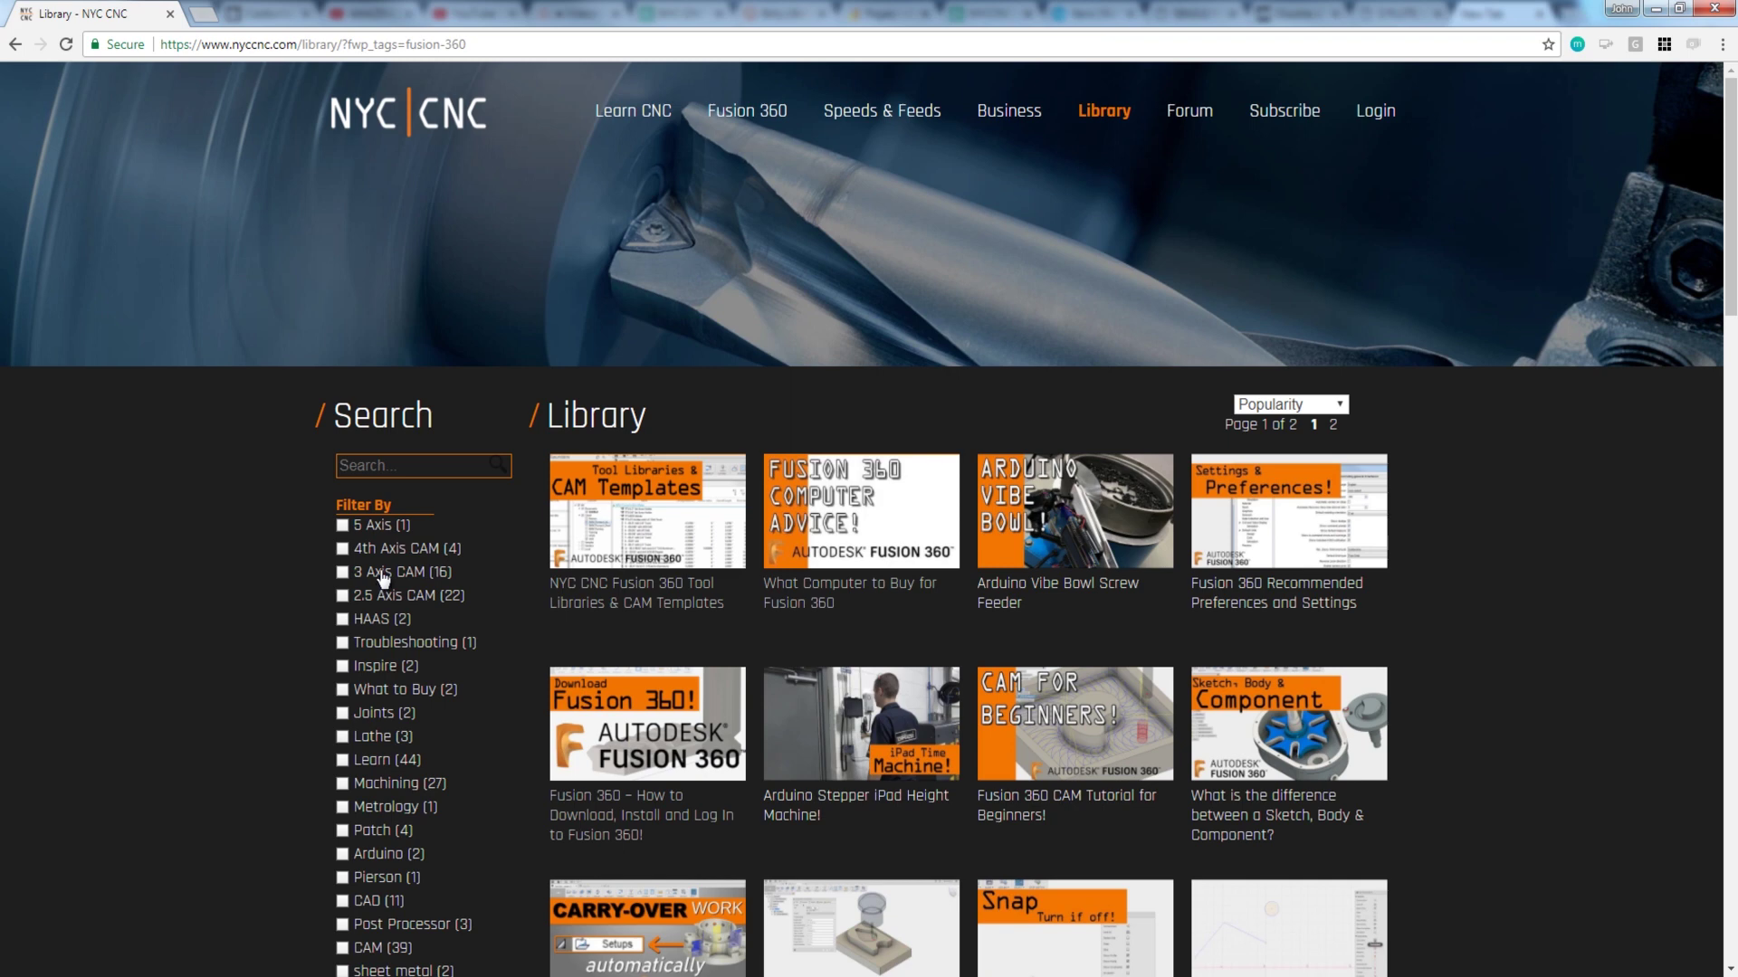
click(383, 579)
scroll(1583, 553, down, 1)
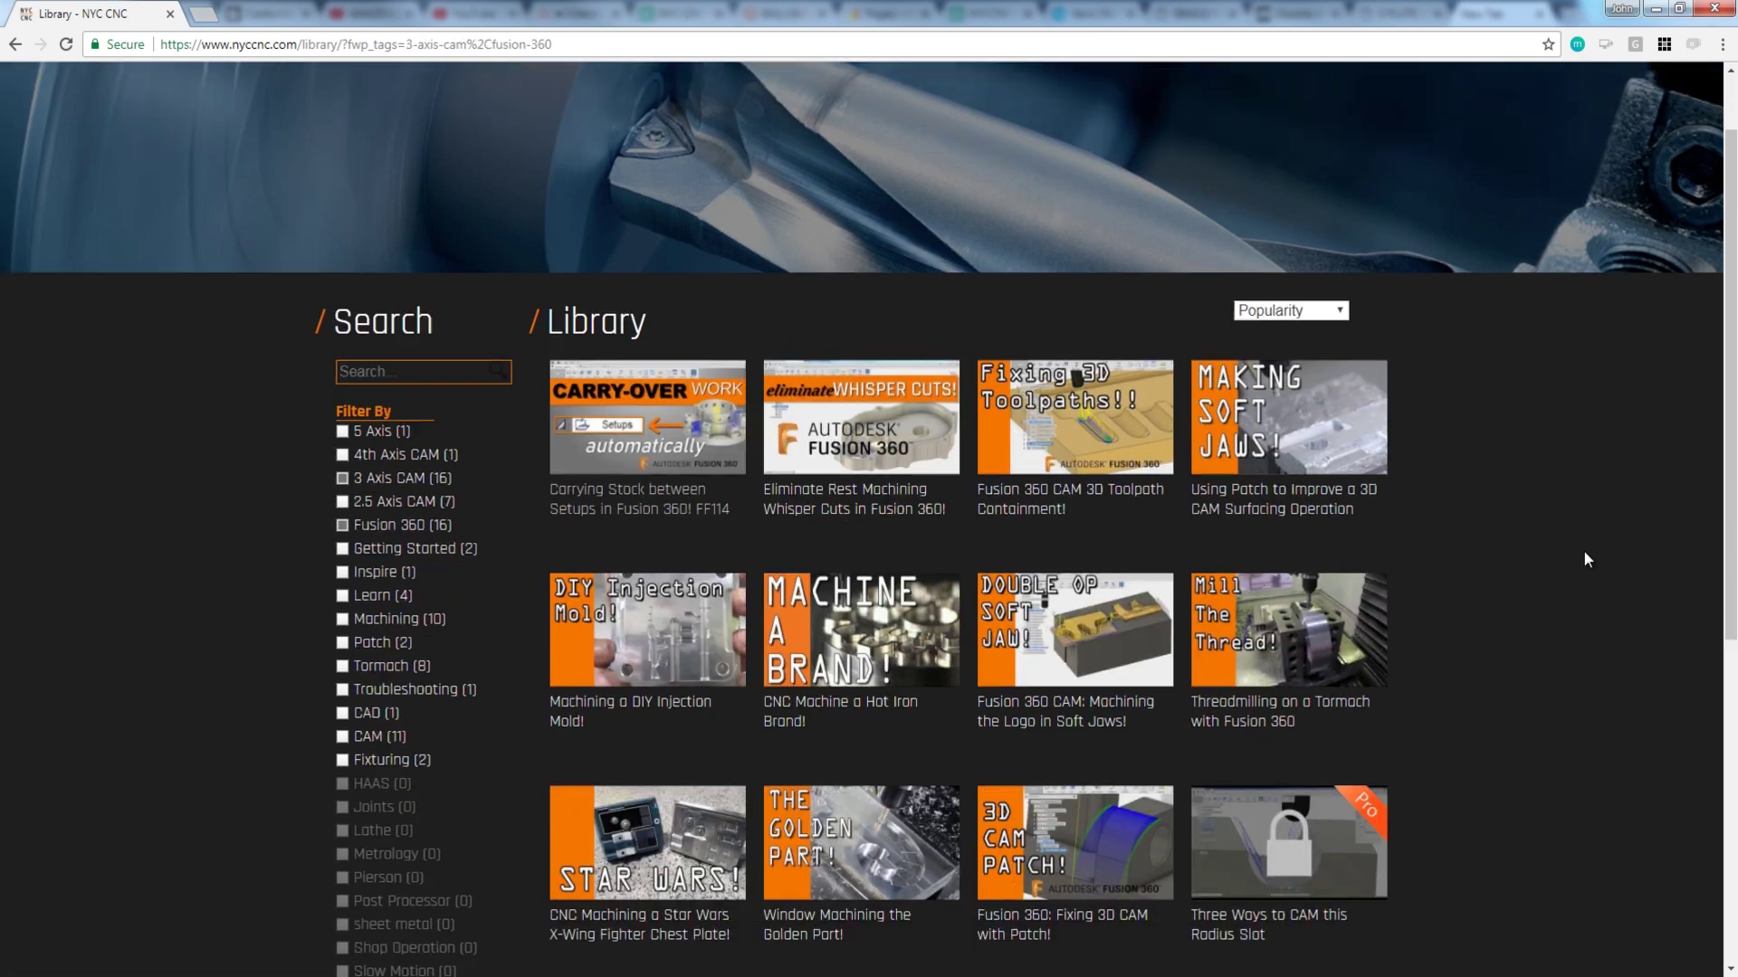
scroll(1593, 554, down, 1)
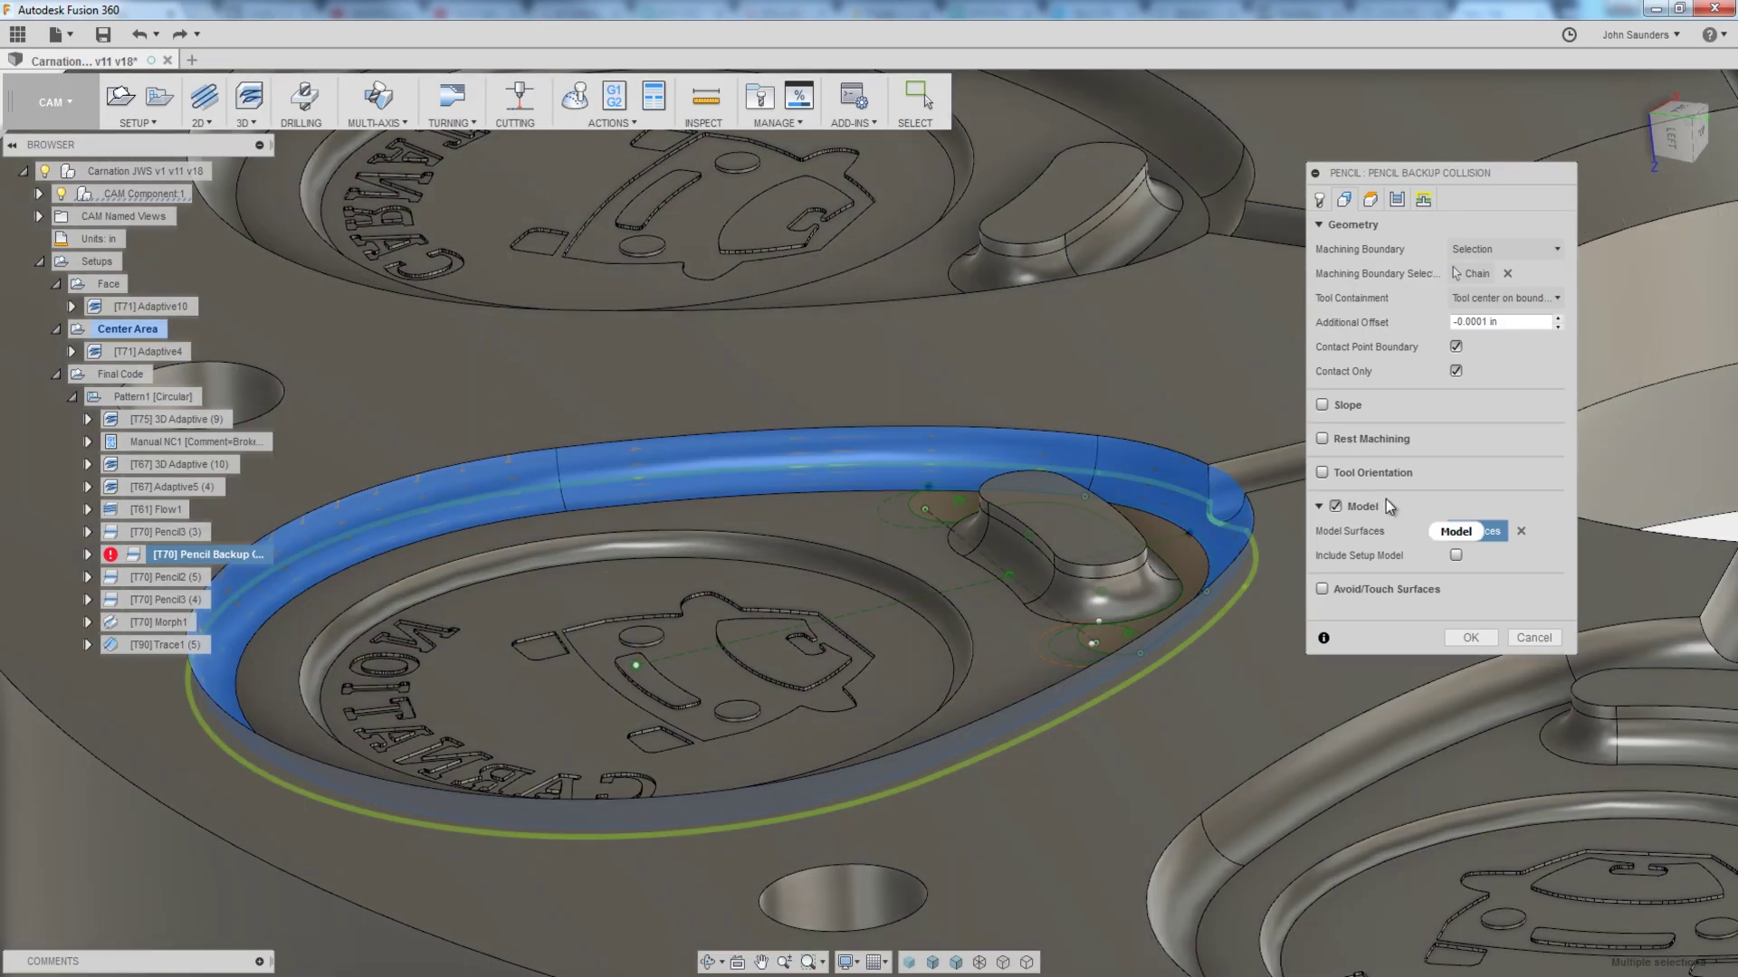
Step: Clear the chained machining boundary so it reads Nothing, keeping the four model faces selected
click(1471, 274)
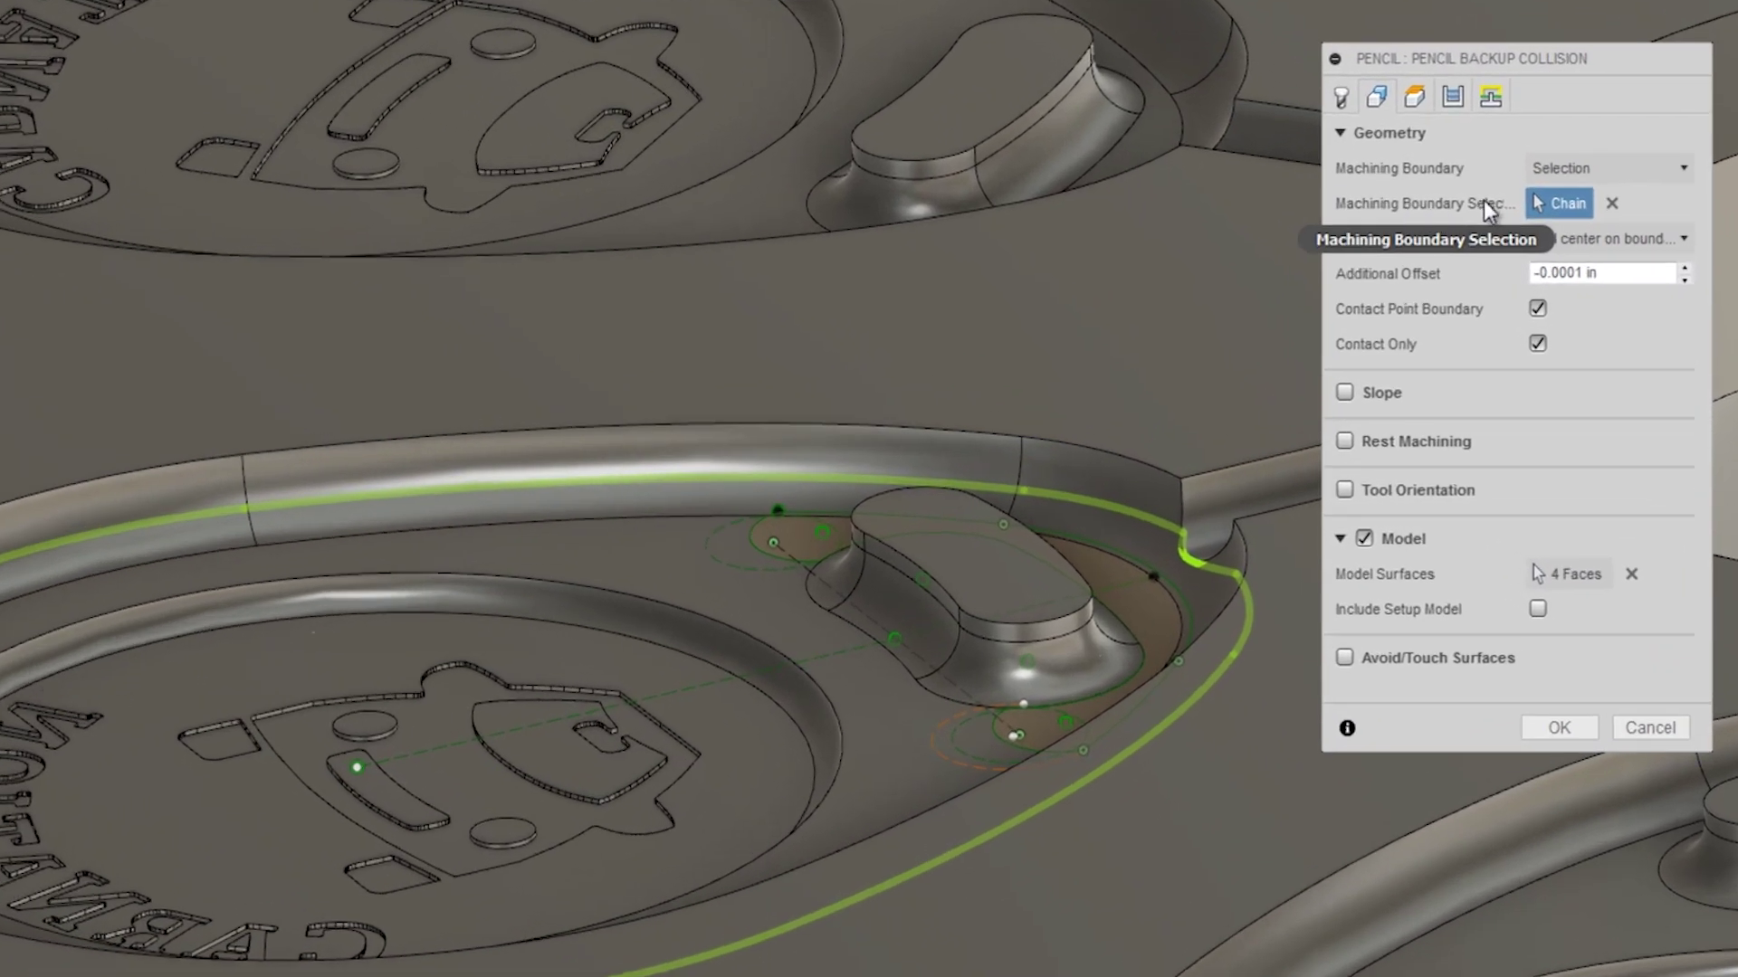
click(1613, 206)
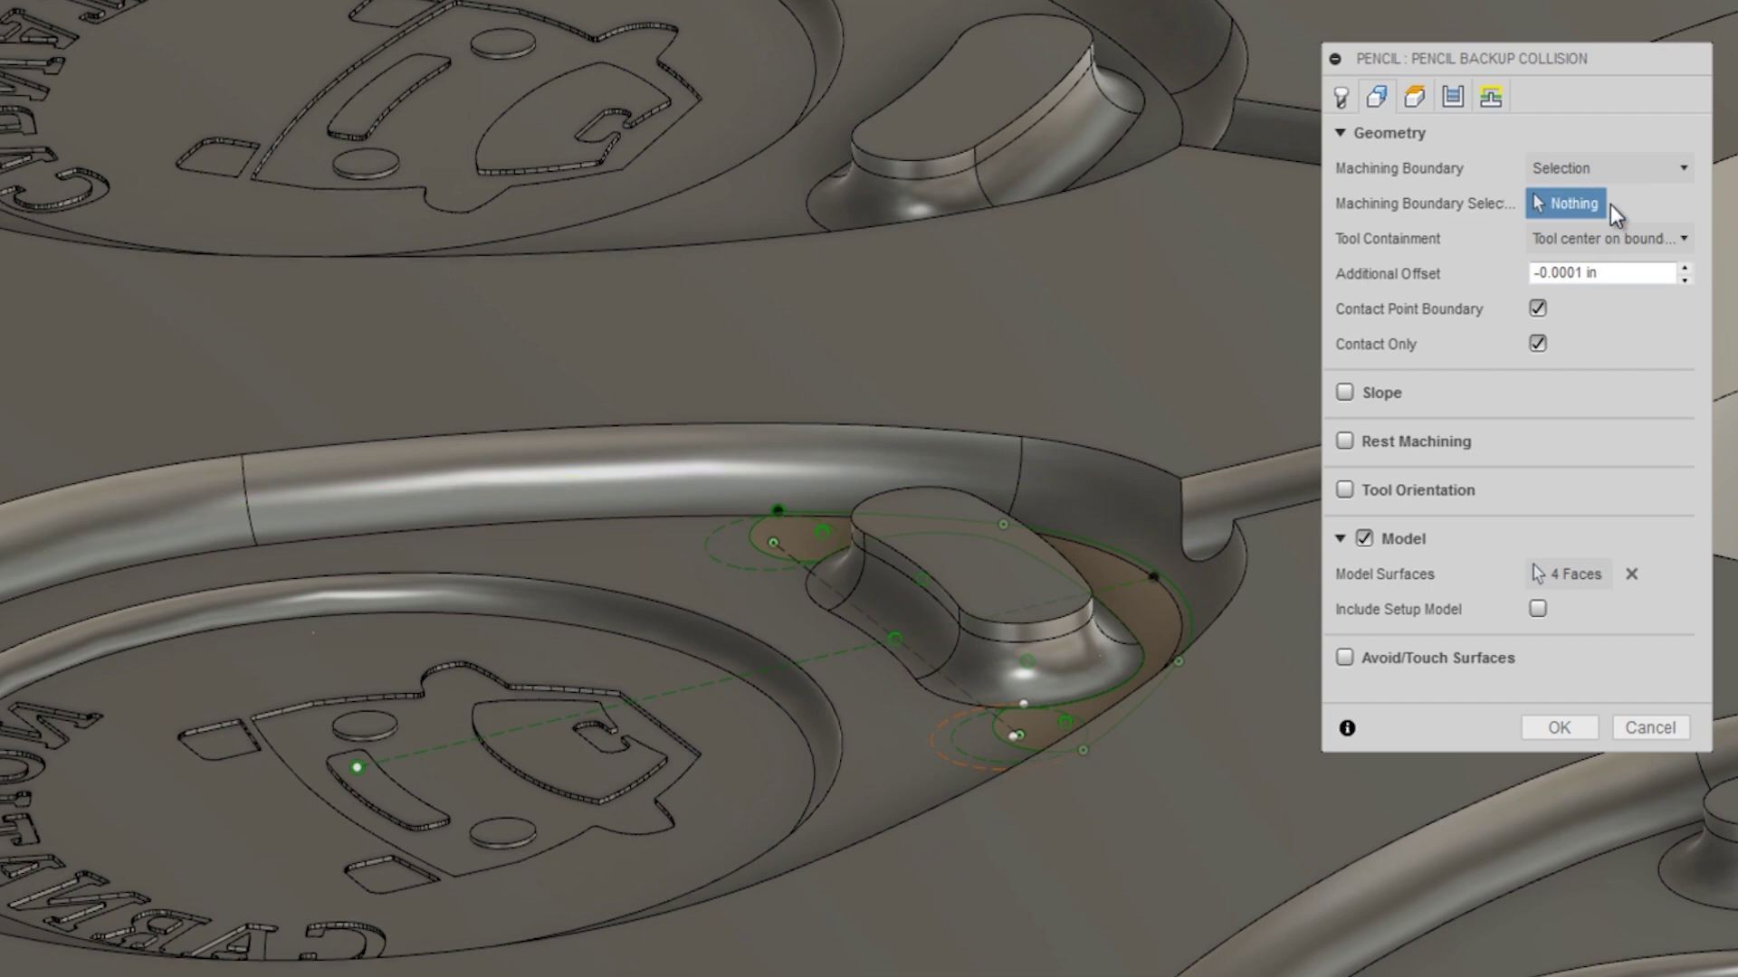
click(1571, 575)
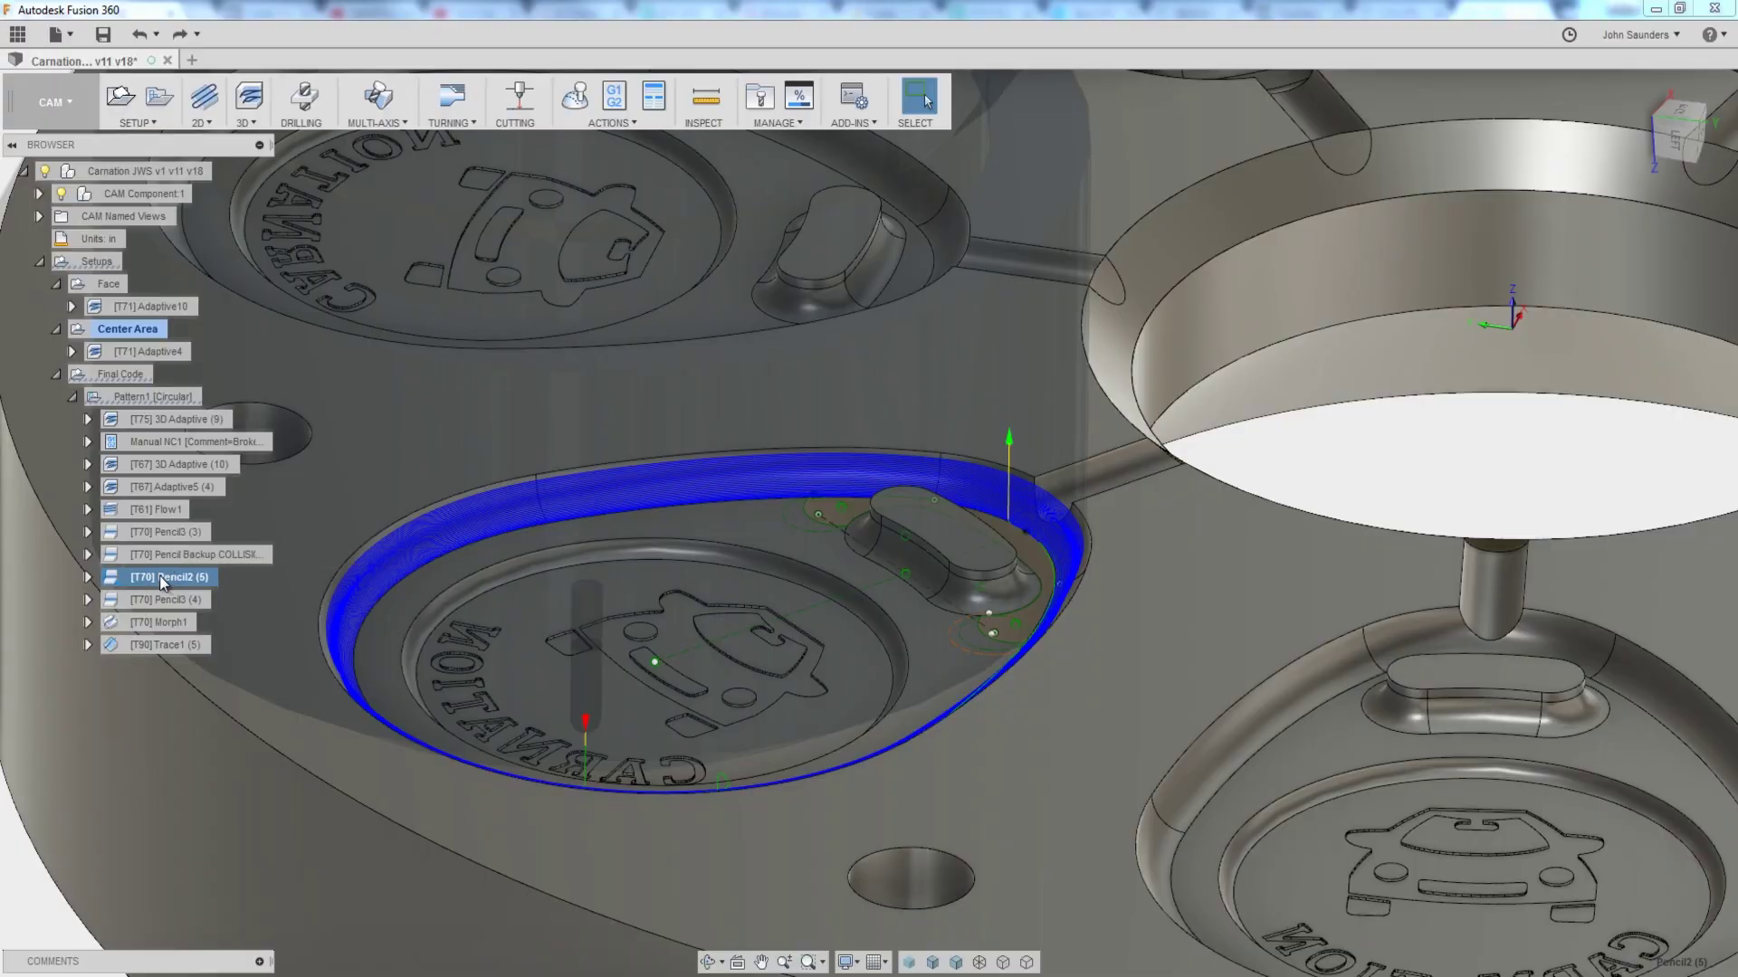
Step: Zoom and orbit to inspect the Pencil2 toolpath around the pocket's outer wall
scroll(321, 623, up, 3)
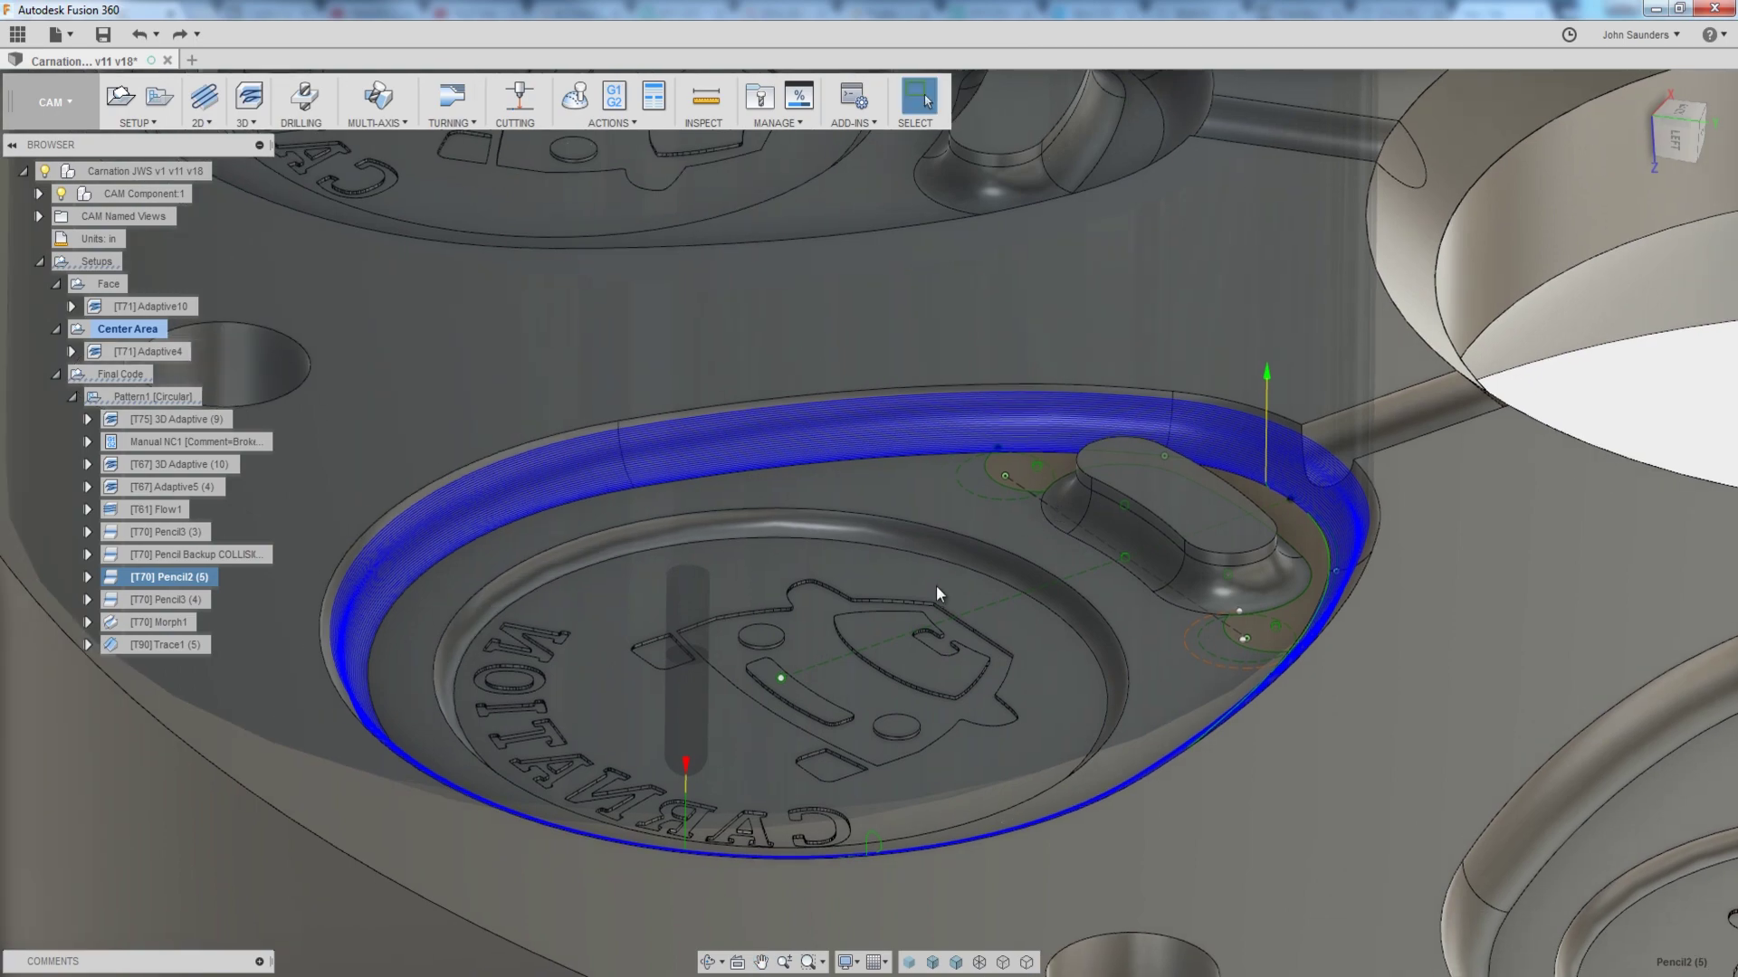
shift+middle_drag(935, 585, 932, 547)
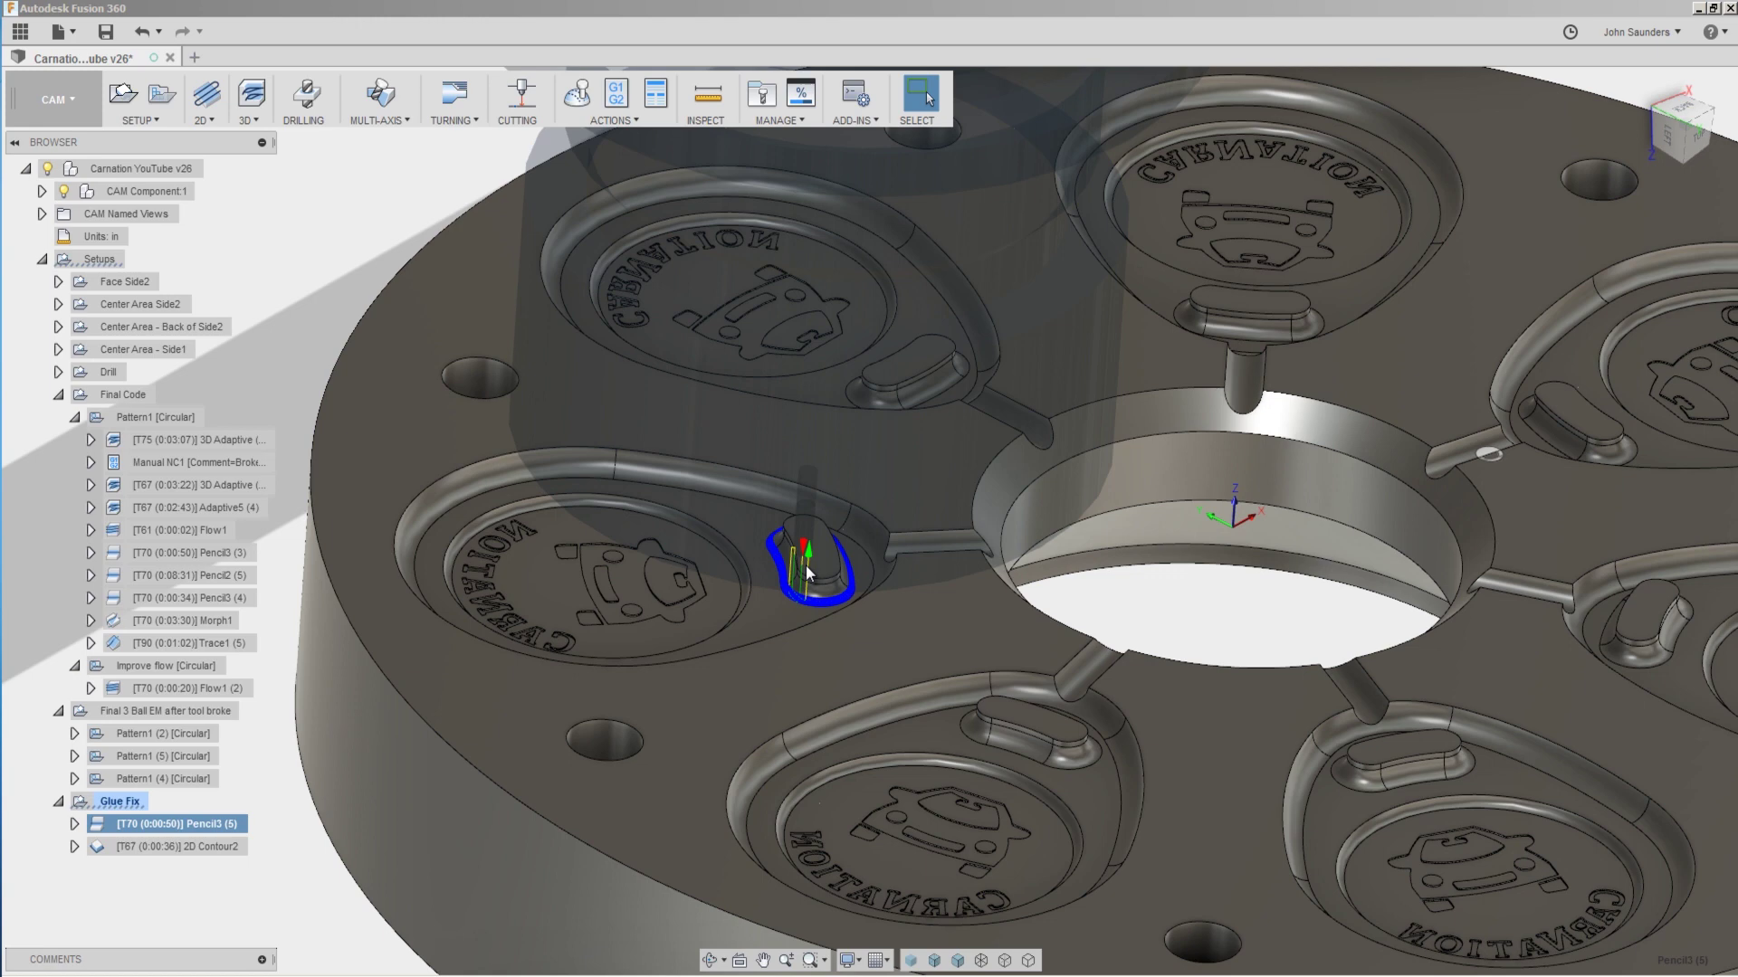
Step: Zoom in on Pencil3, then display the Glue Fix 2D Contour2 toolpath and zoom in on it
scroll(809, 572, up, 5)
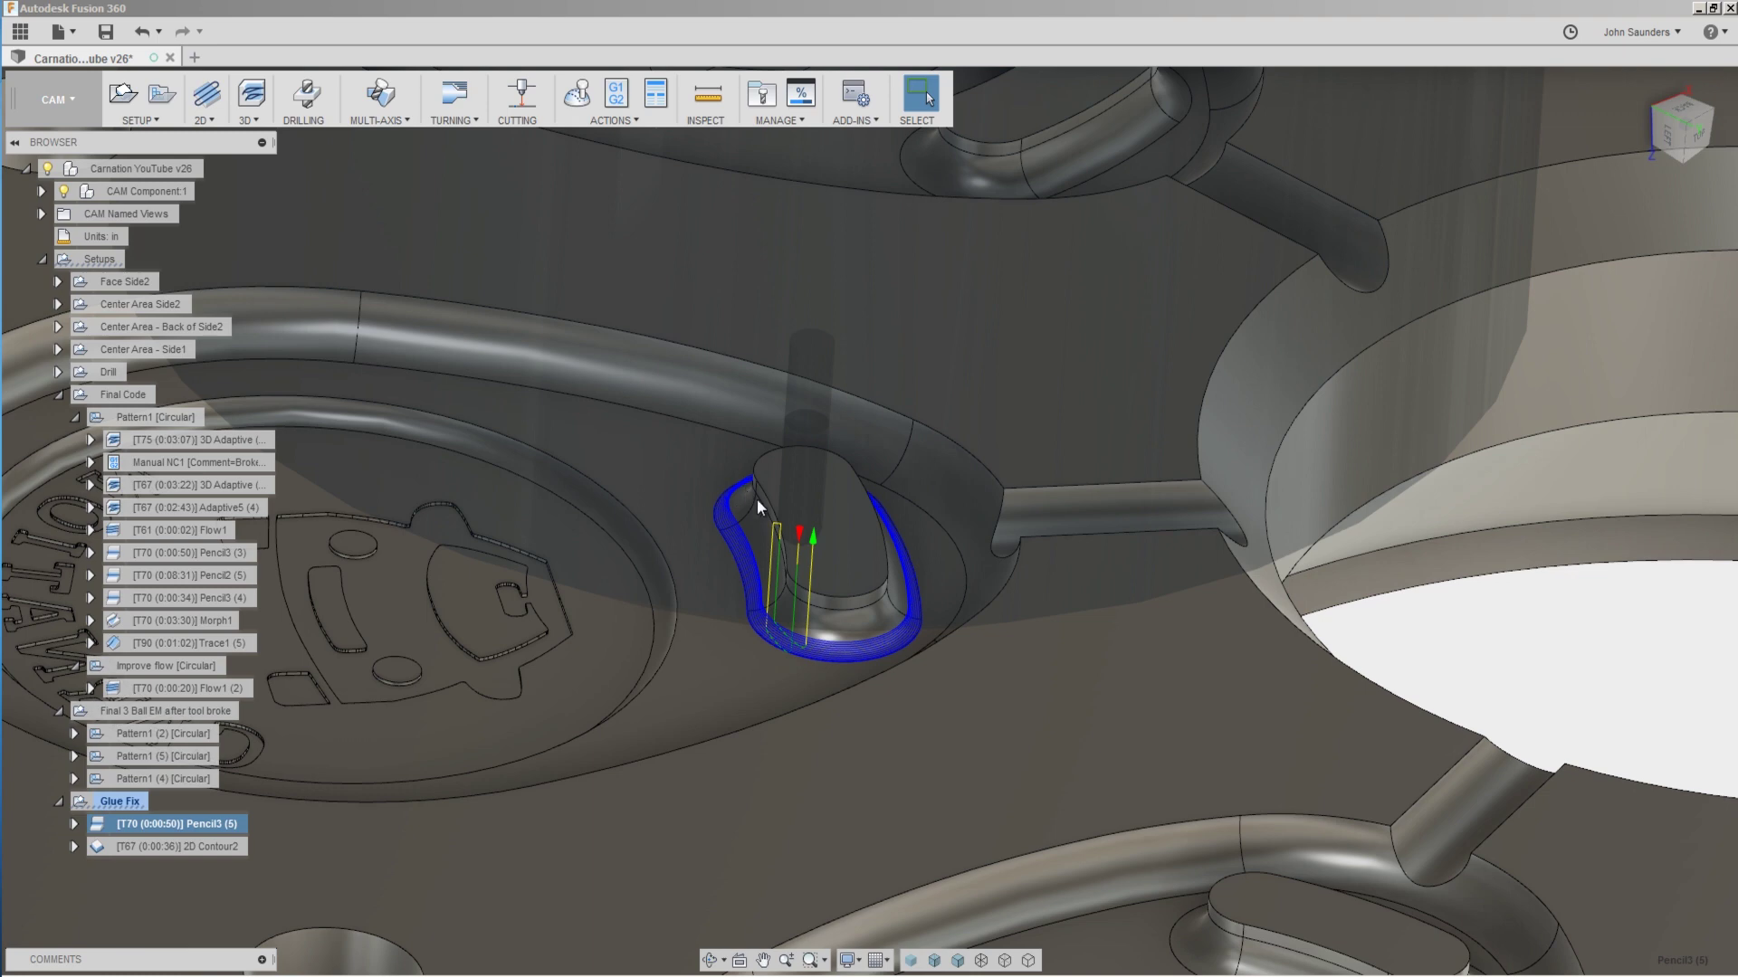
click(200, 848)
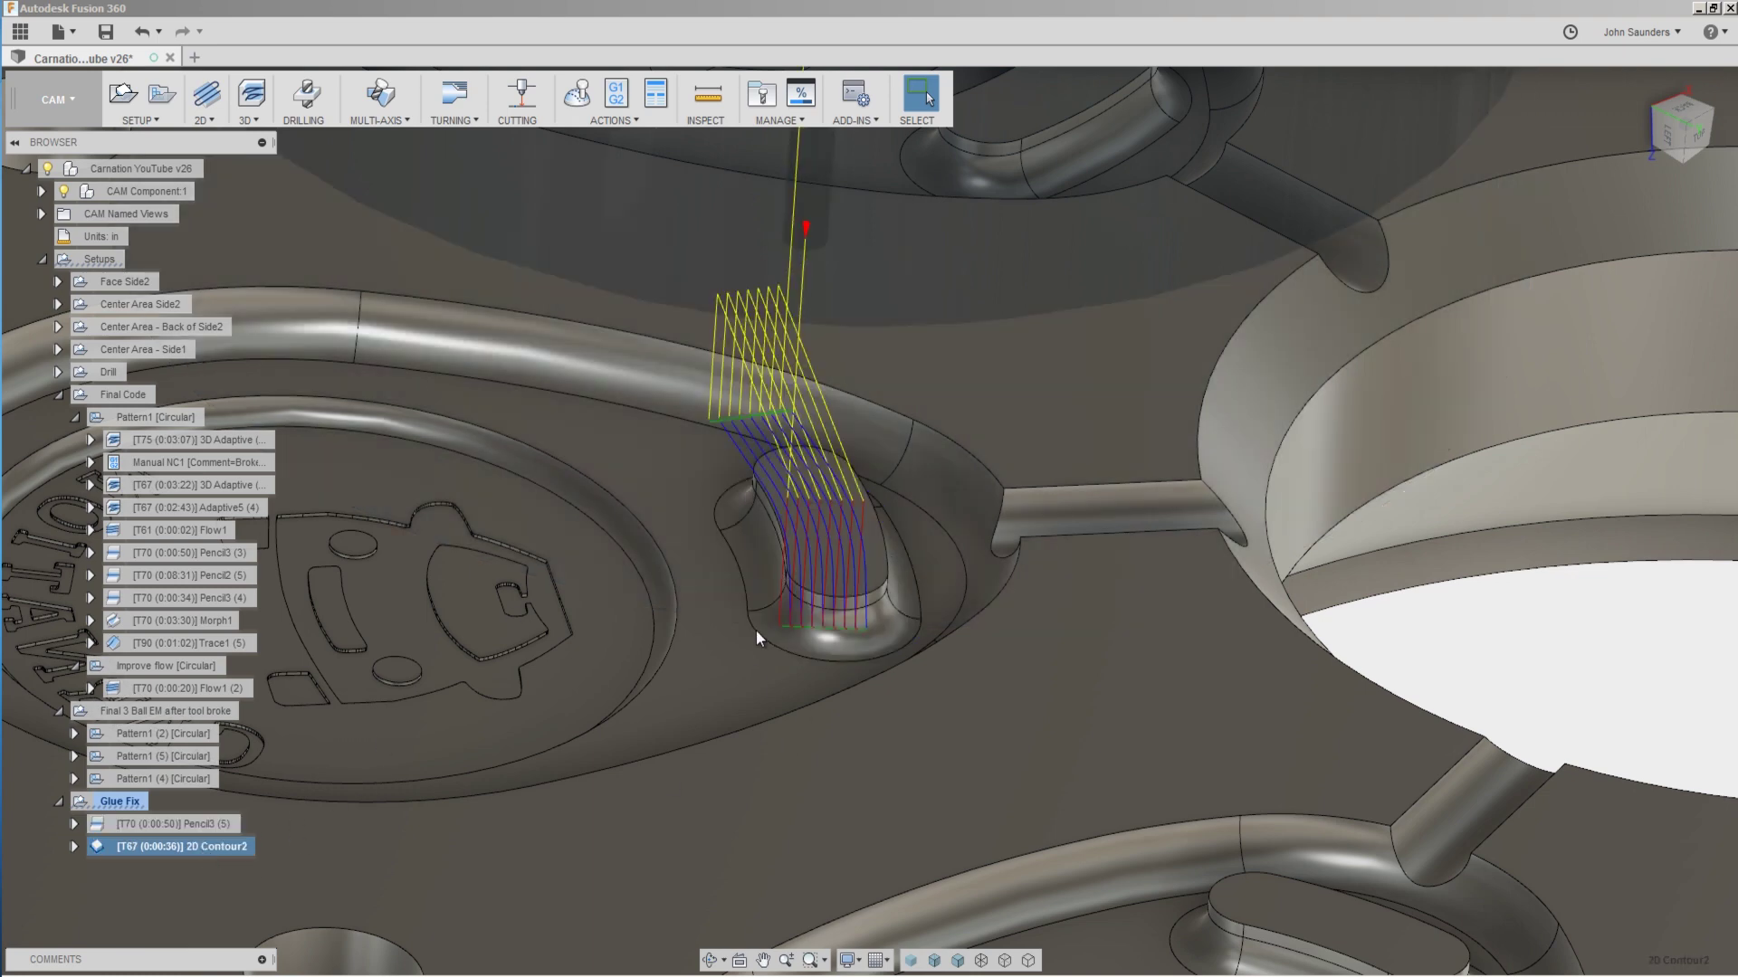
scroll(783, 530, up, 5)
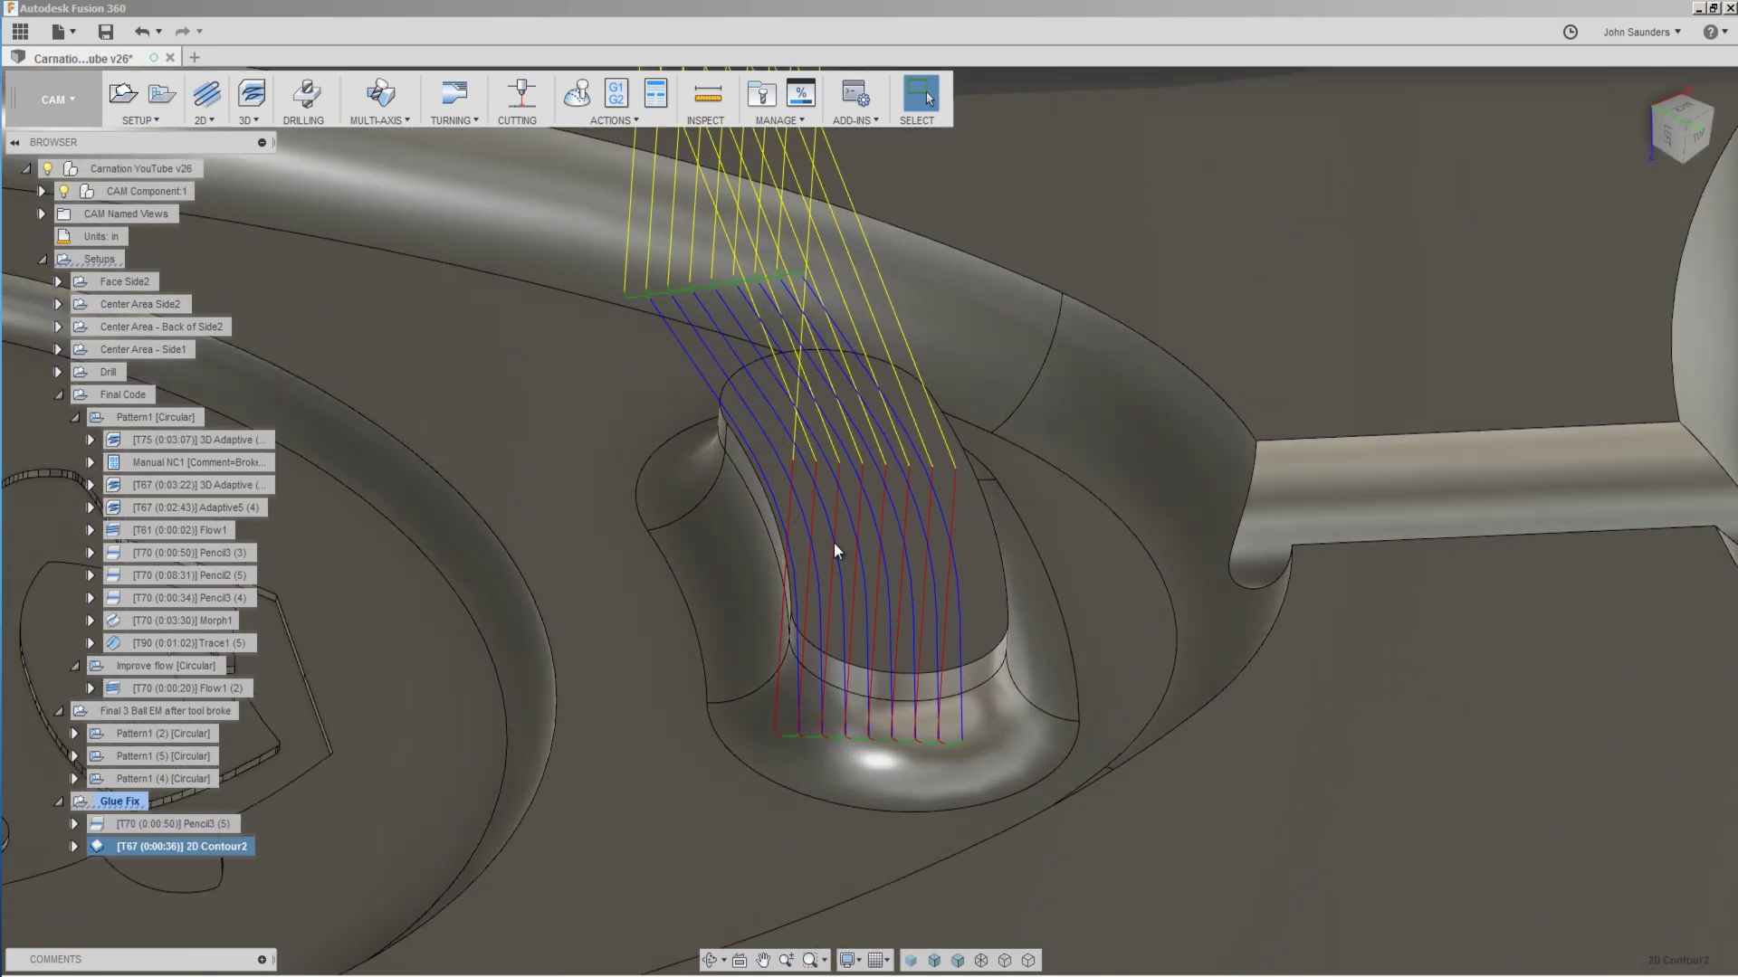